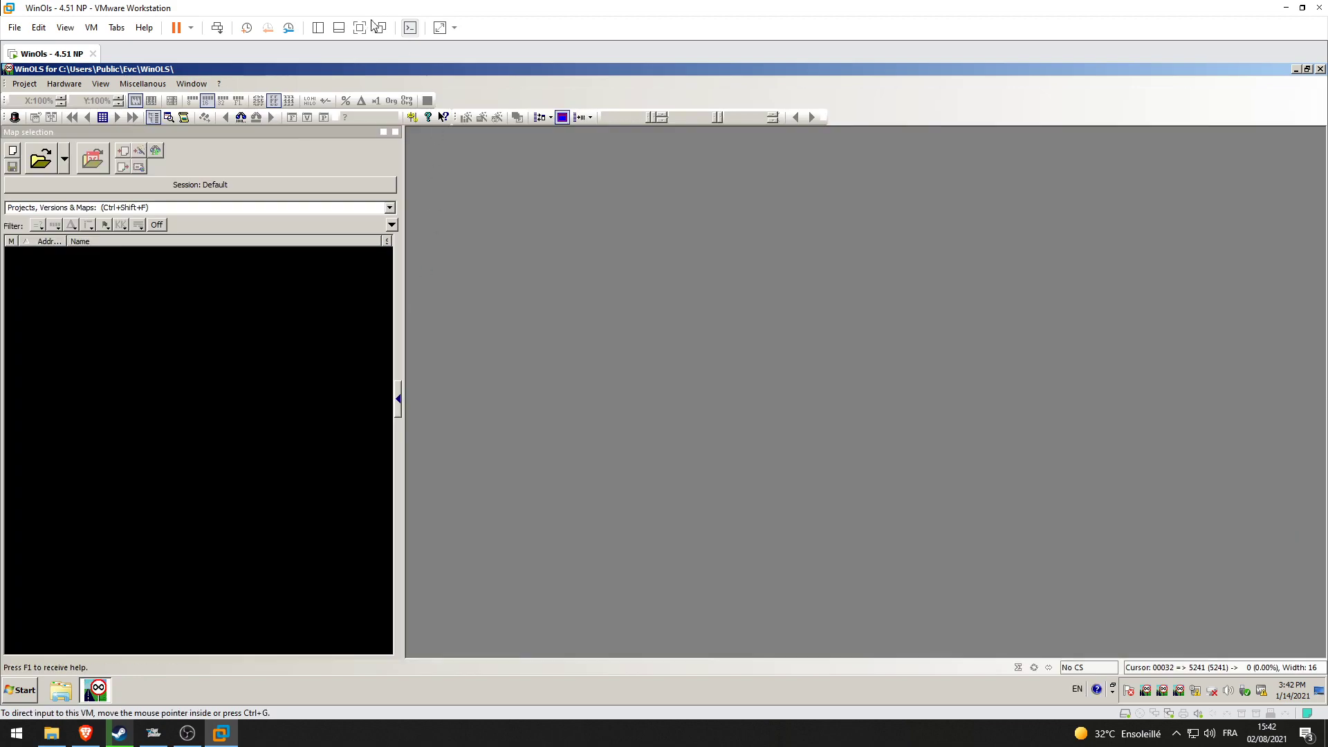
- Switch to File Explorer and examine the OLS, KP and original files in the "SID 305 Megane III 1.5dci 110hp siemens" folder
drag(355, 68, 923, 173)
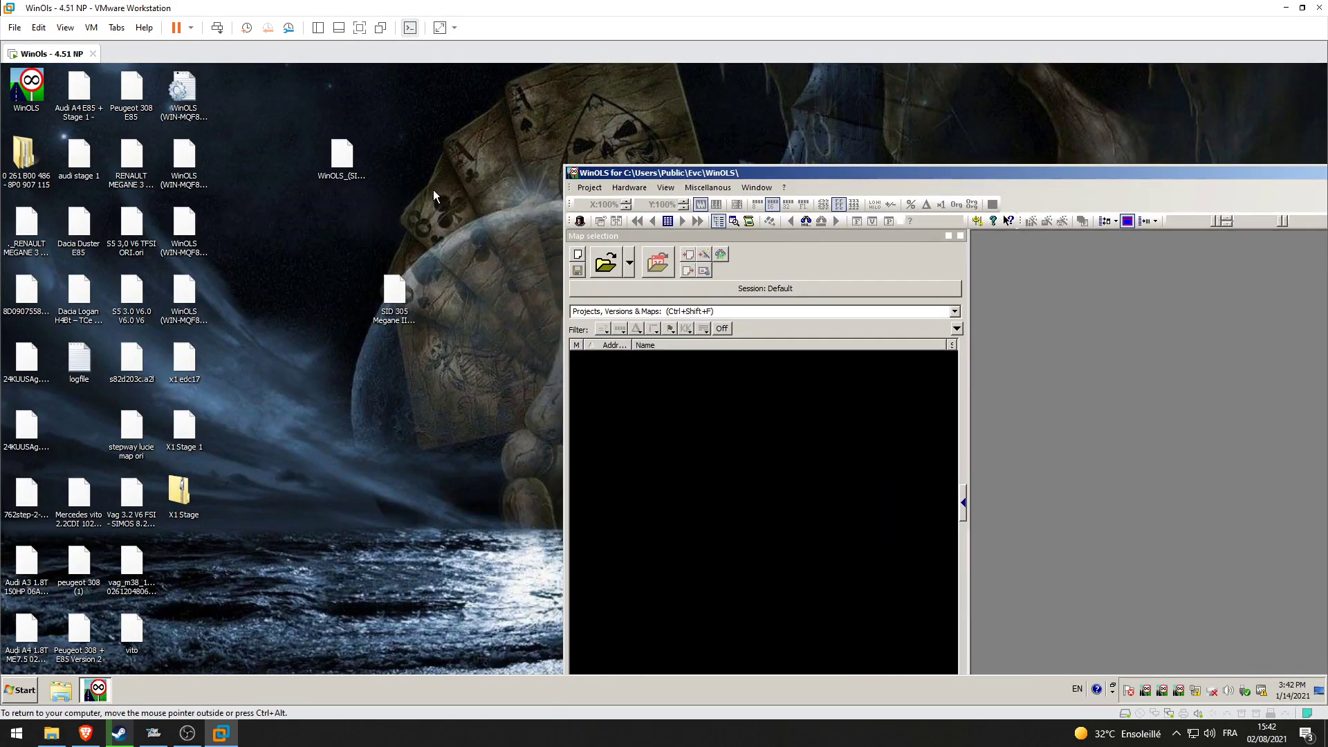
click(51, 733)
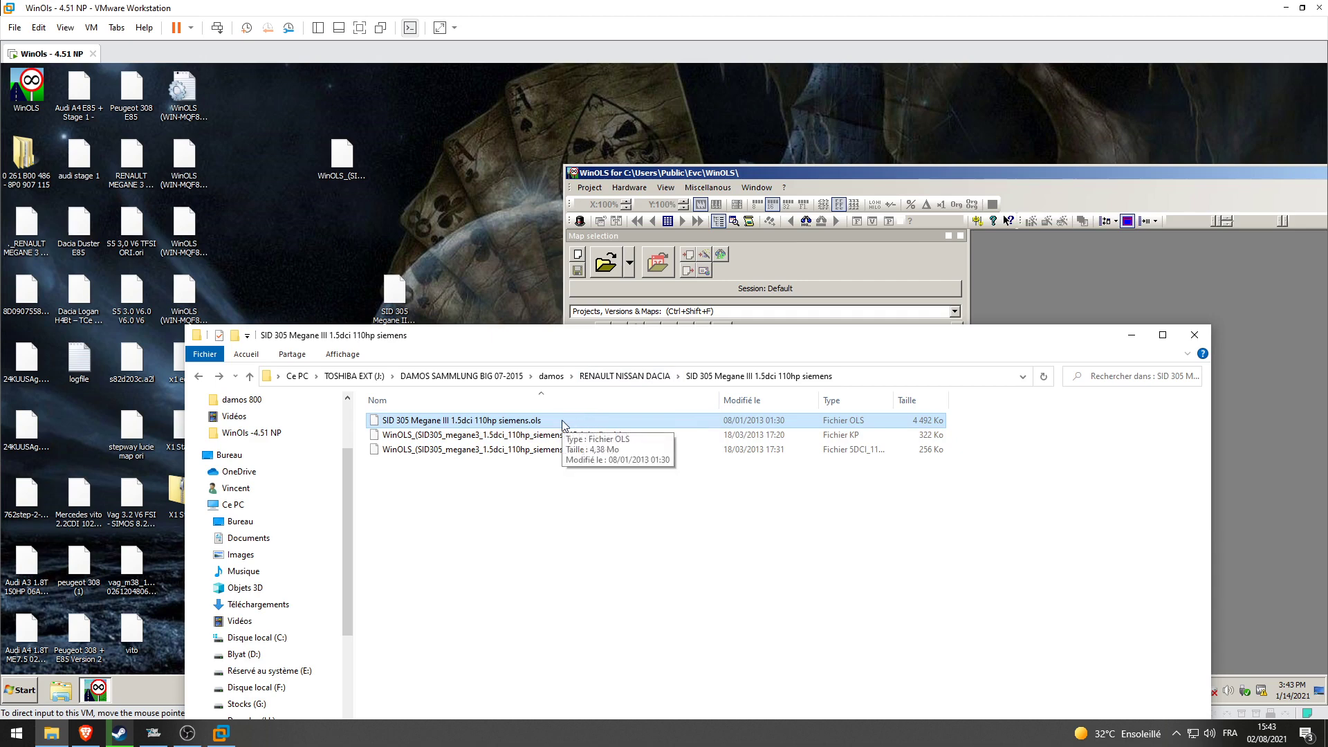
click(584, 510)
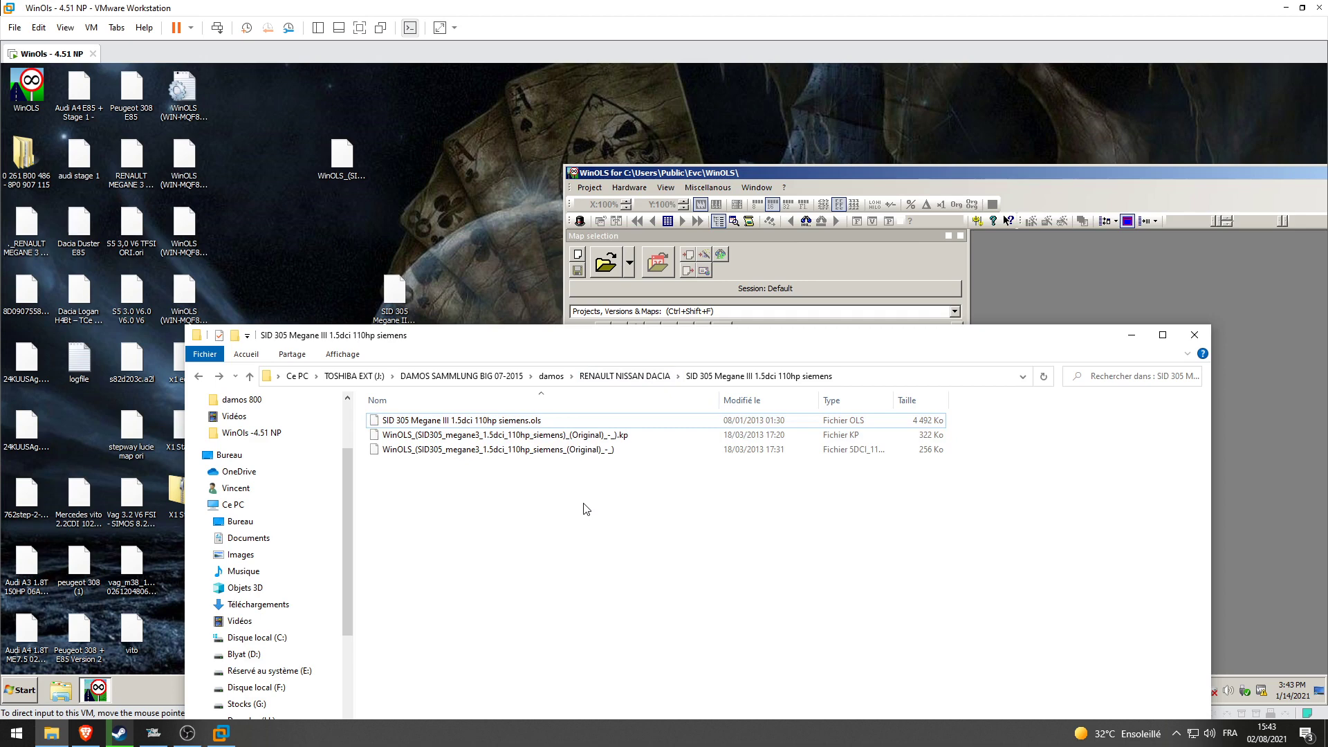
click(675, 440)
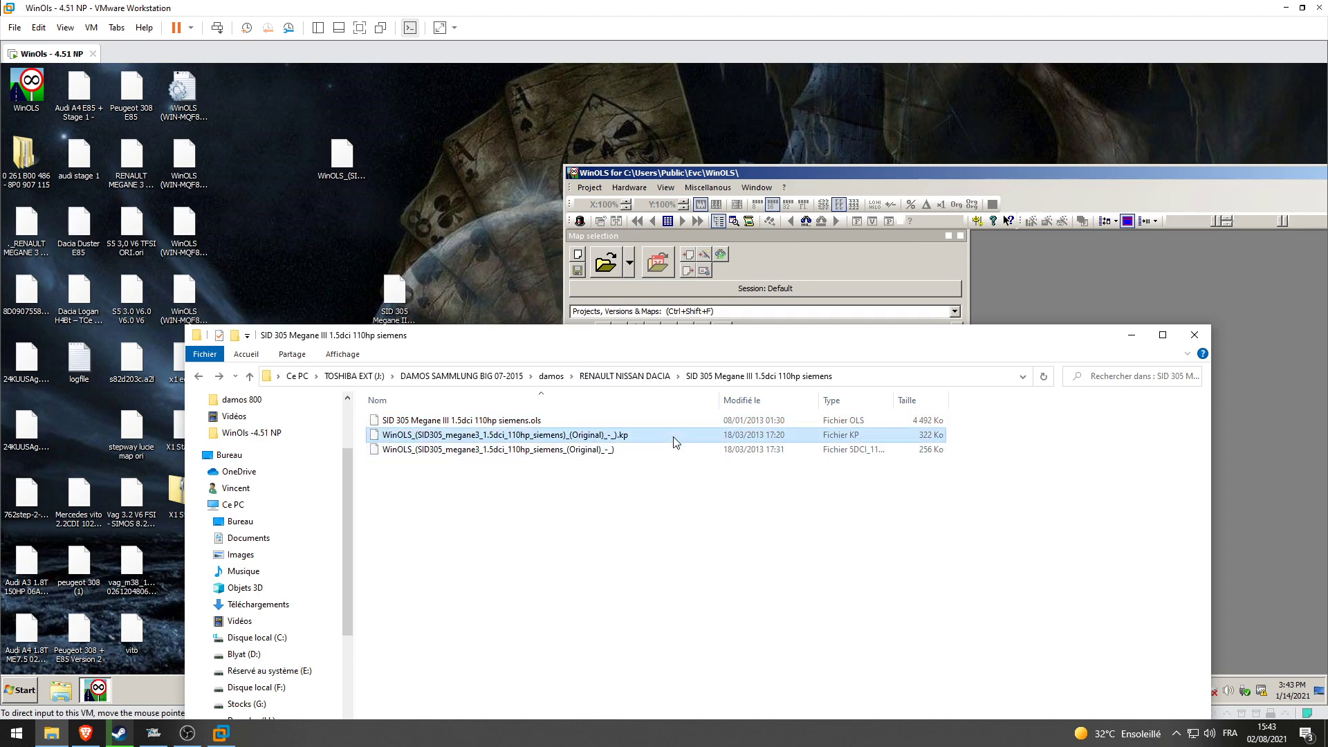
click(627, 422)
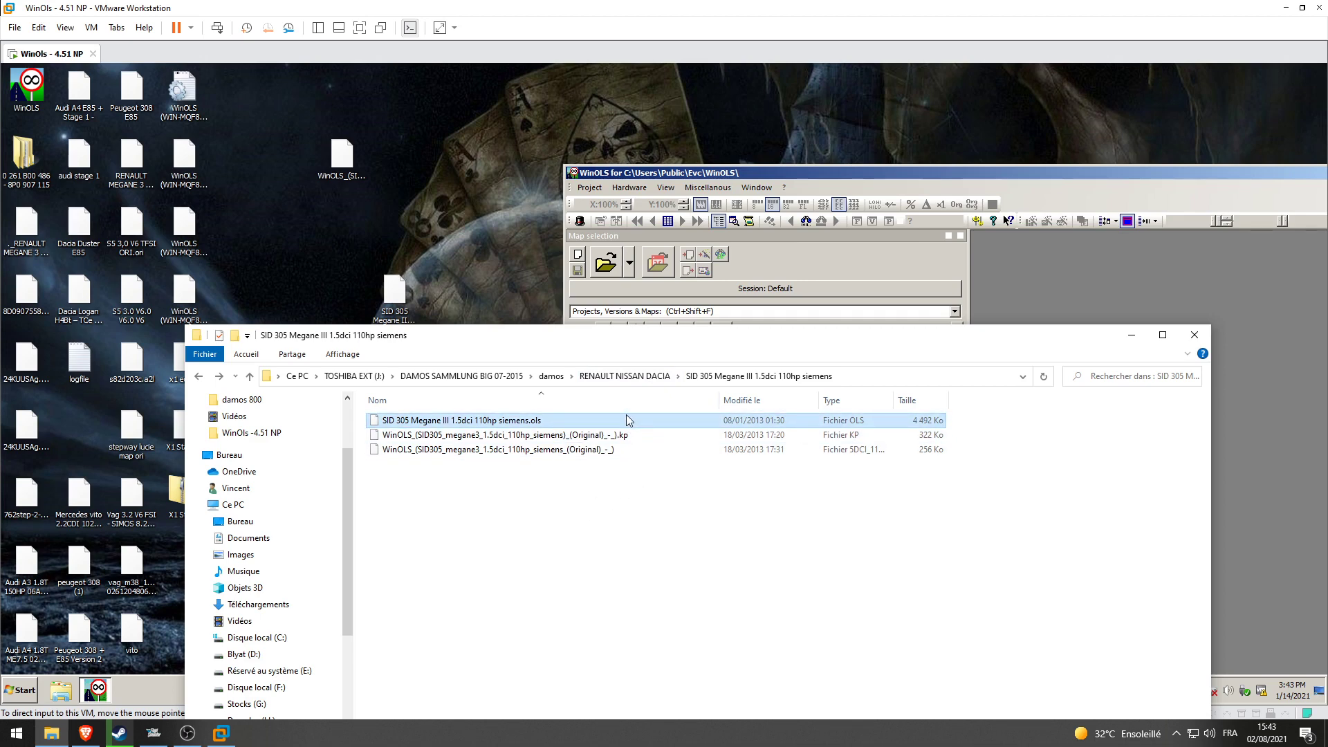
click(938, 440)
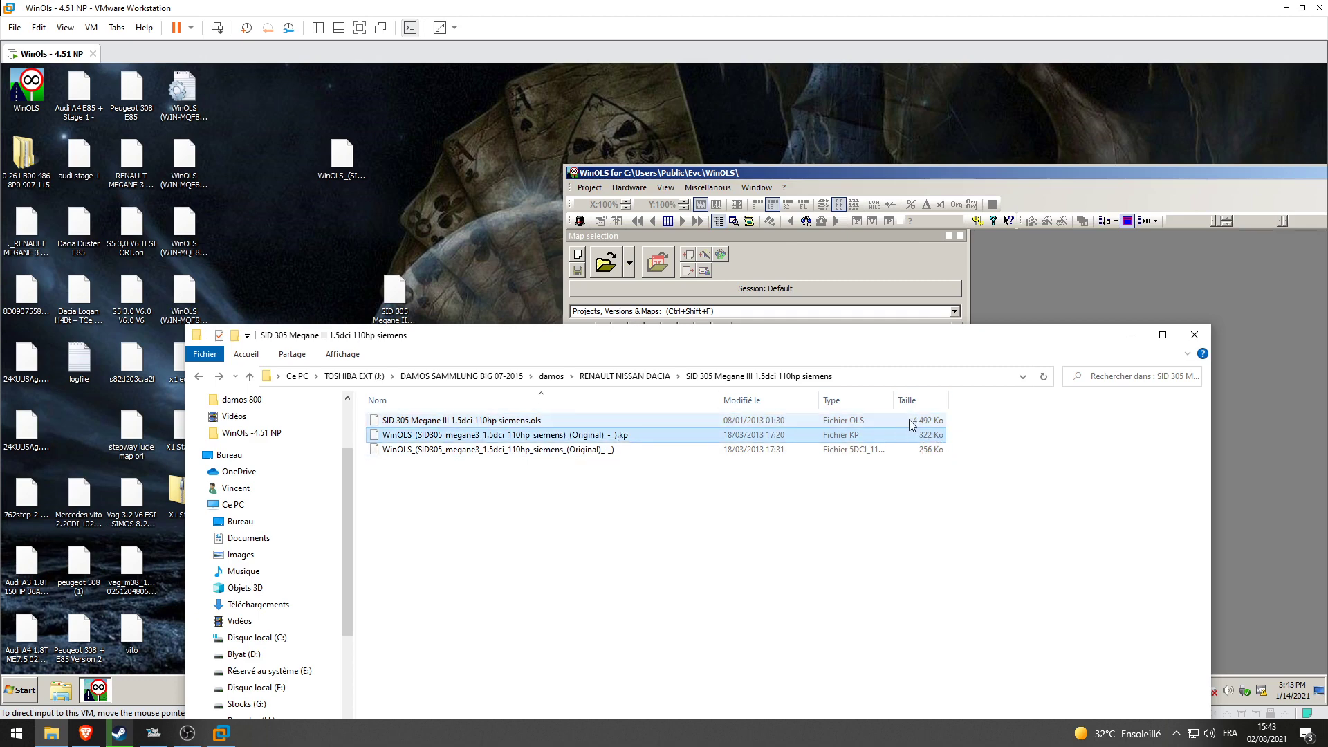
click(916, 425)
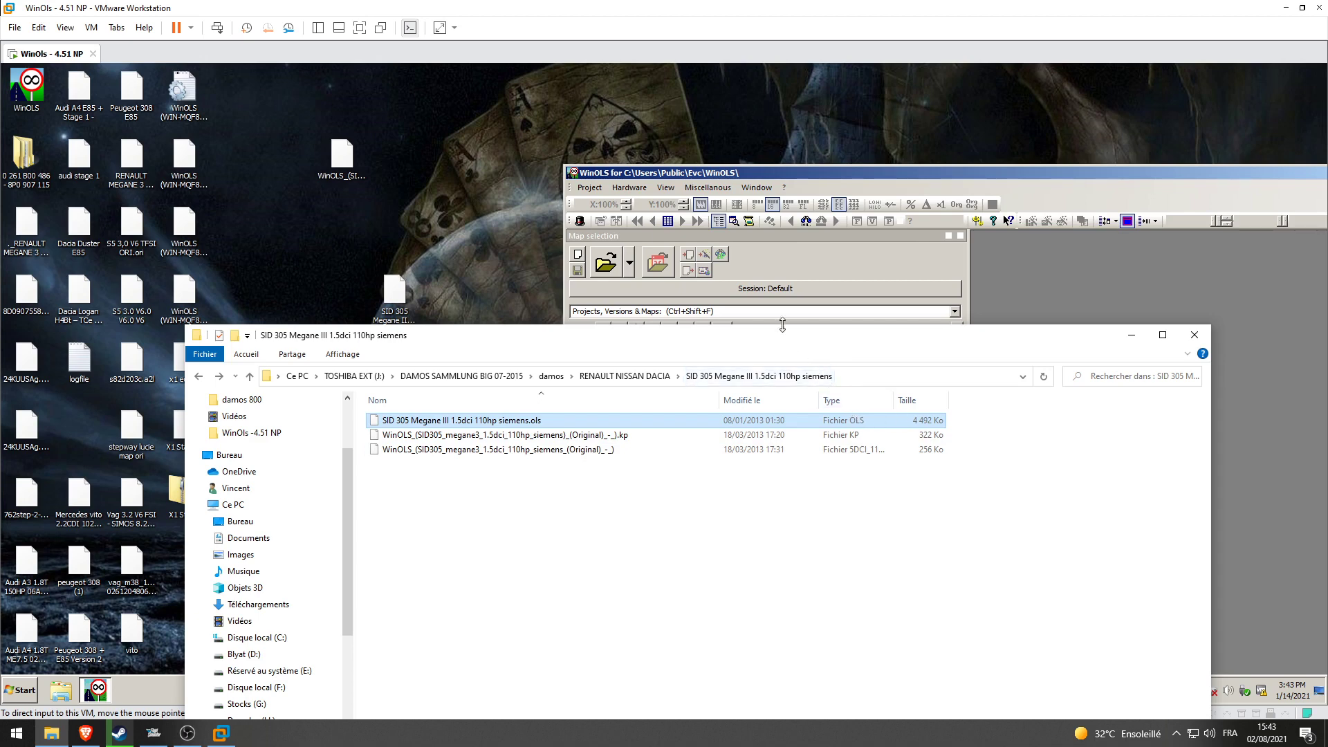
drag(783, 342, 778, 431)
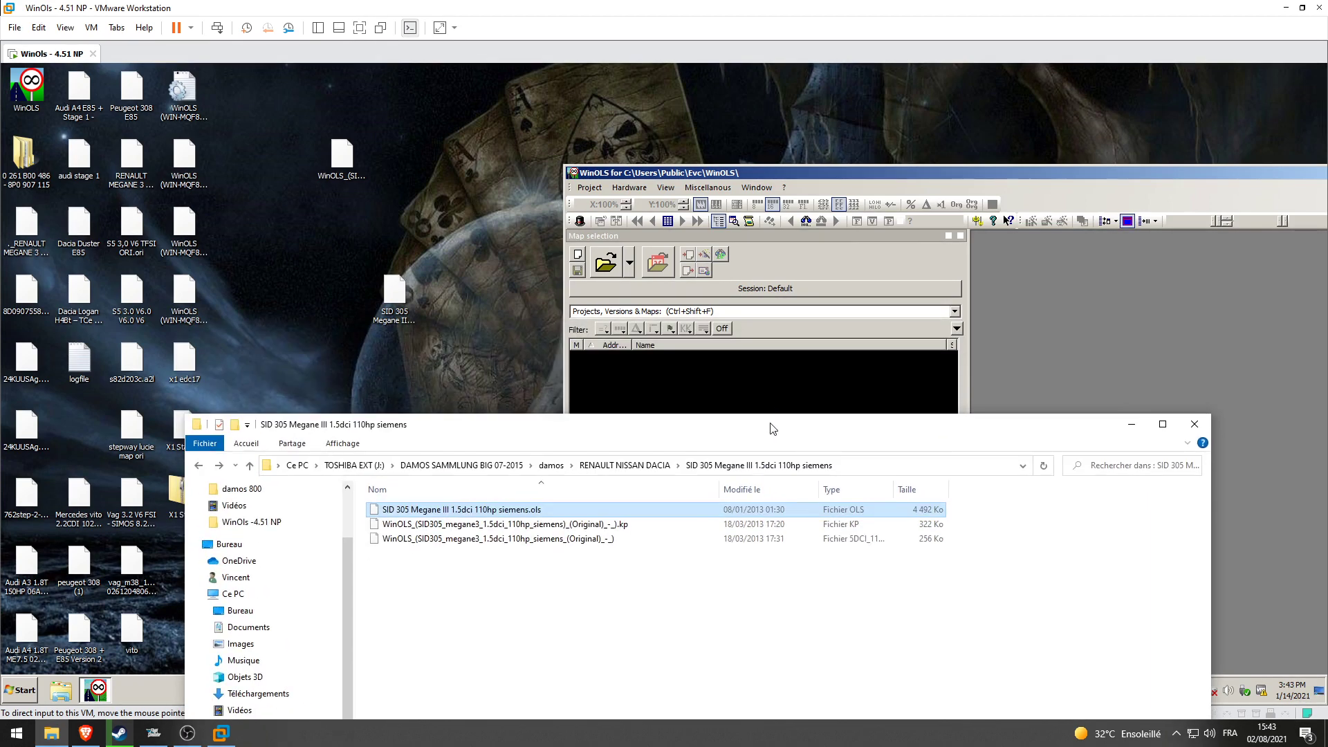
click(858, 526)
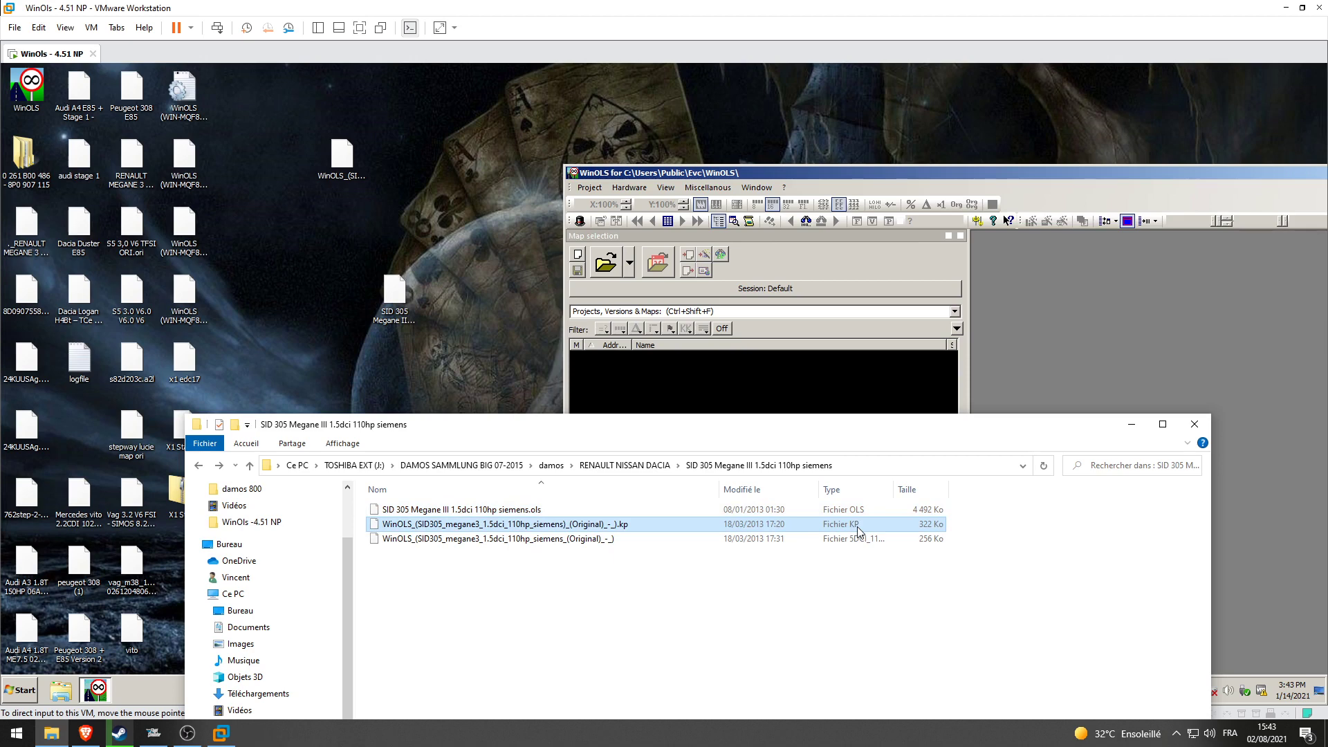
click(1131, 425)
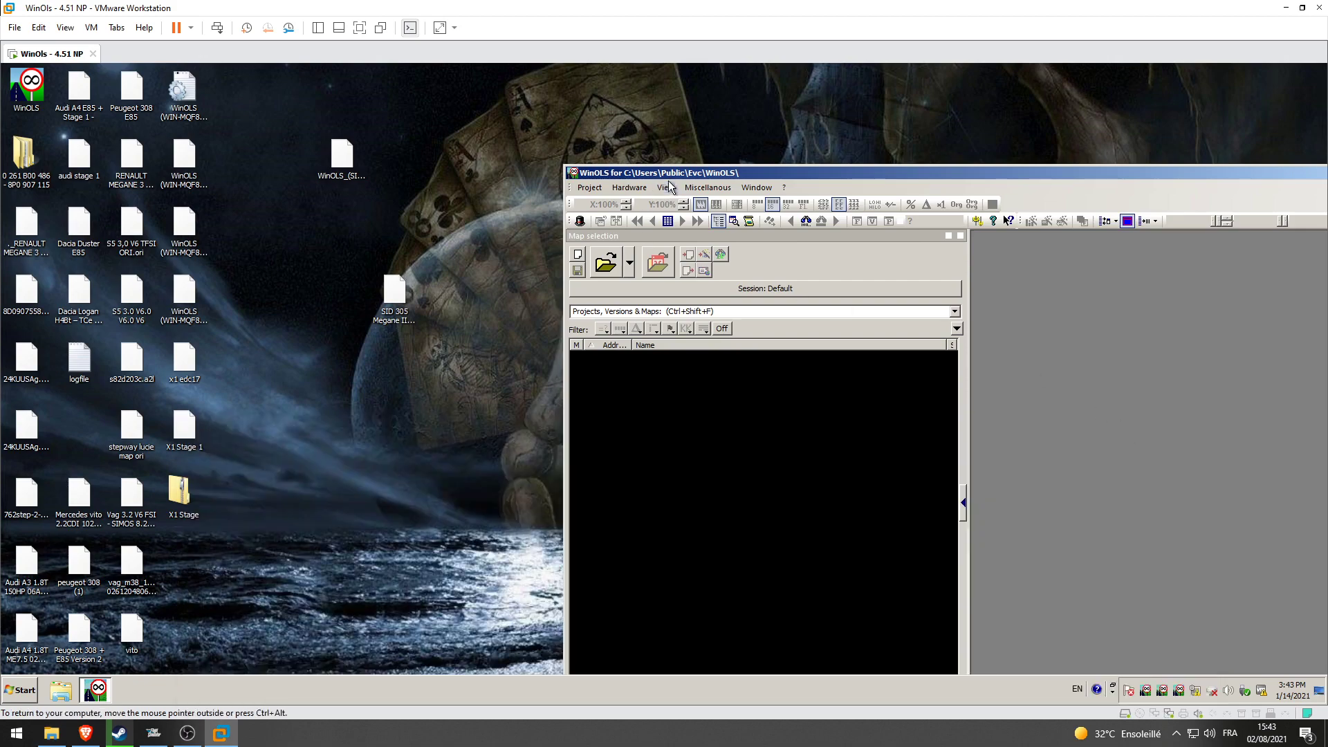
- Move the Megane 3 file on the virtual machine's desktop directly beneath the WinOLS KP file, shifting the WinOLS window out of the way
drag(684, 174, 825, 339)
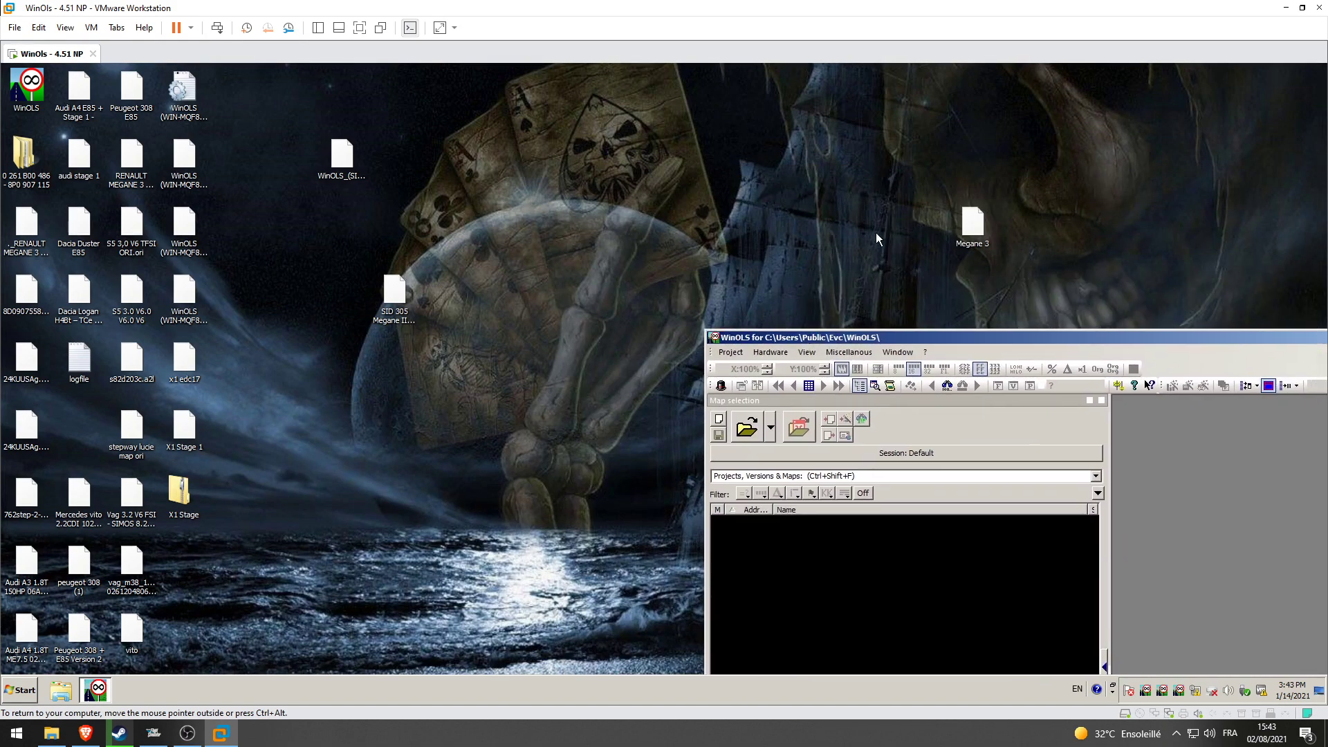
click(970, 229)
drag(405, 248, 352, 232)
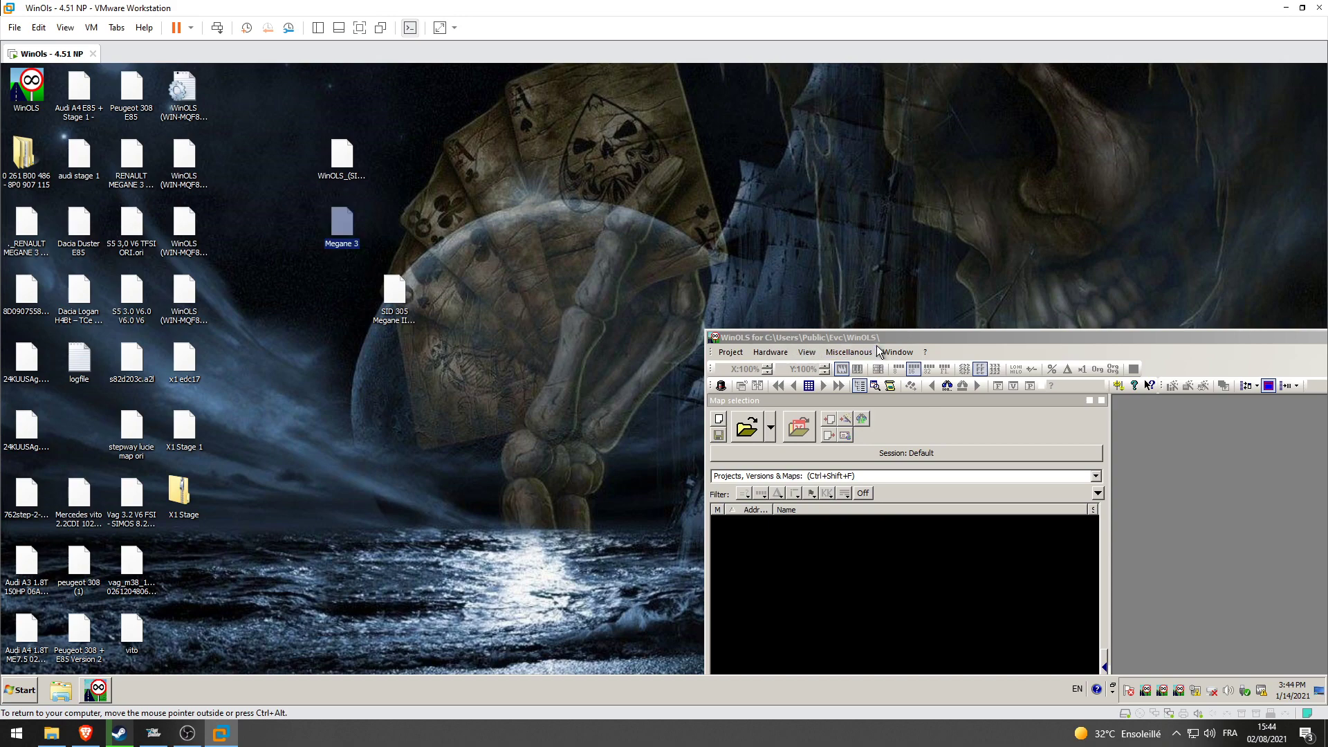
drag(877, 338, 713, 145)
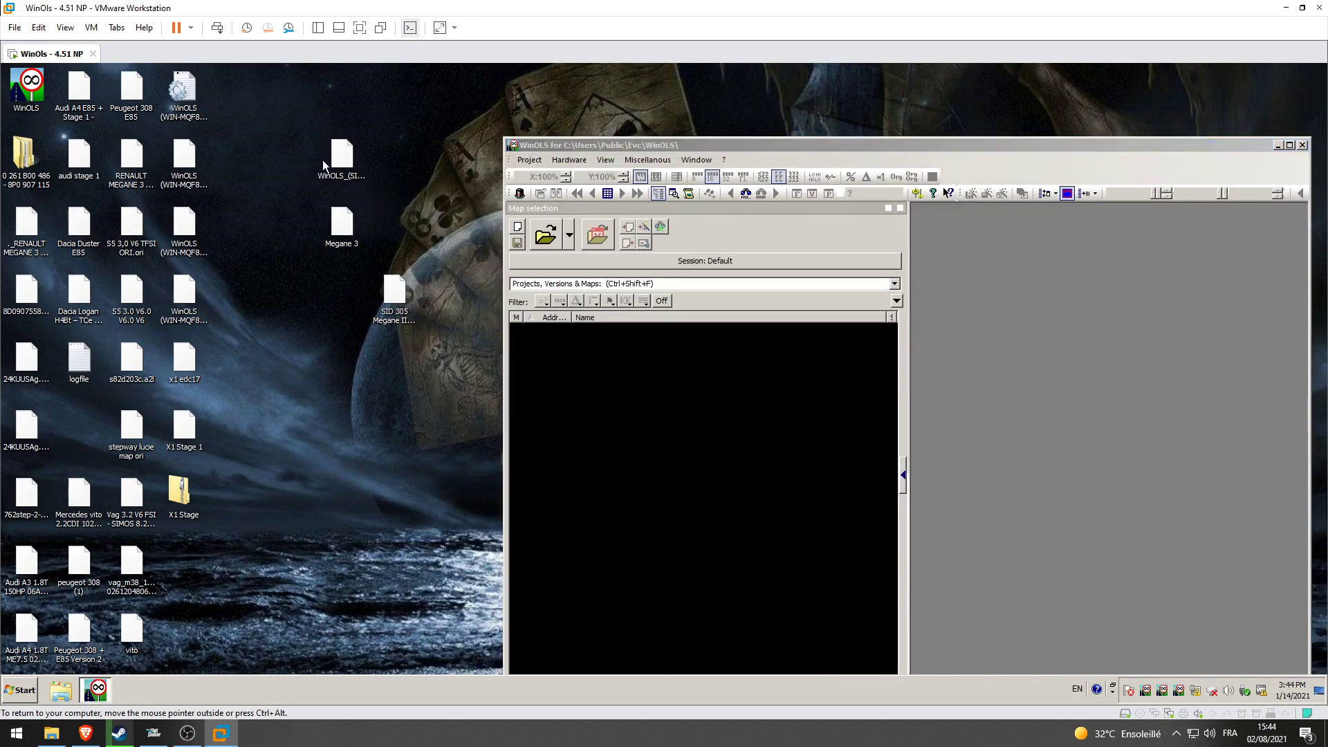
- Load the desktop file "SID 305 Megane III 1.5dci 110hp siemens.ols" into WinOLS to start the new project import
click(341, 156)
click(446, 140)
click(348, 232)
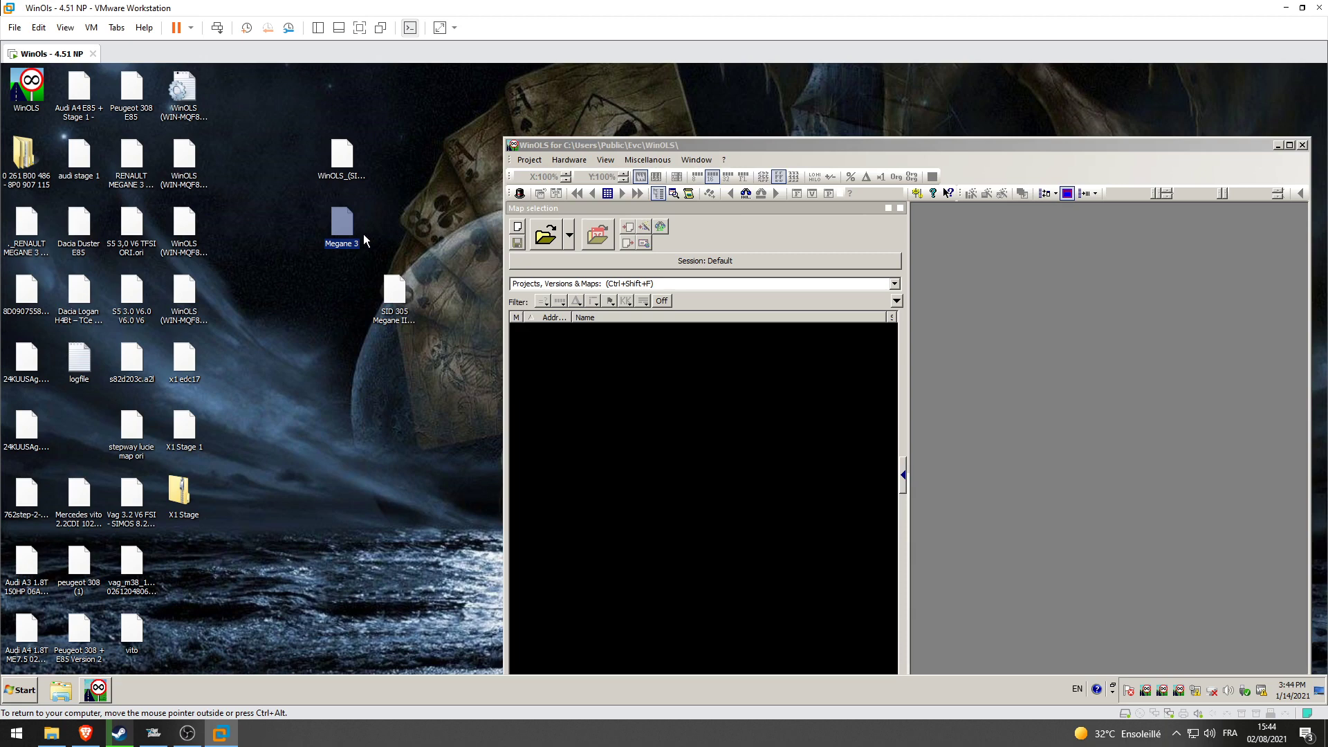
drag(388, 289, 996, 303)
drag(1010, 361, 1011, 360)
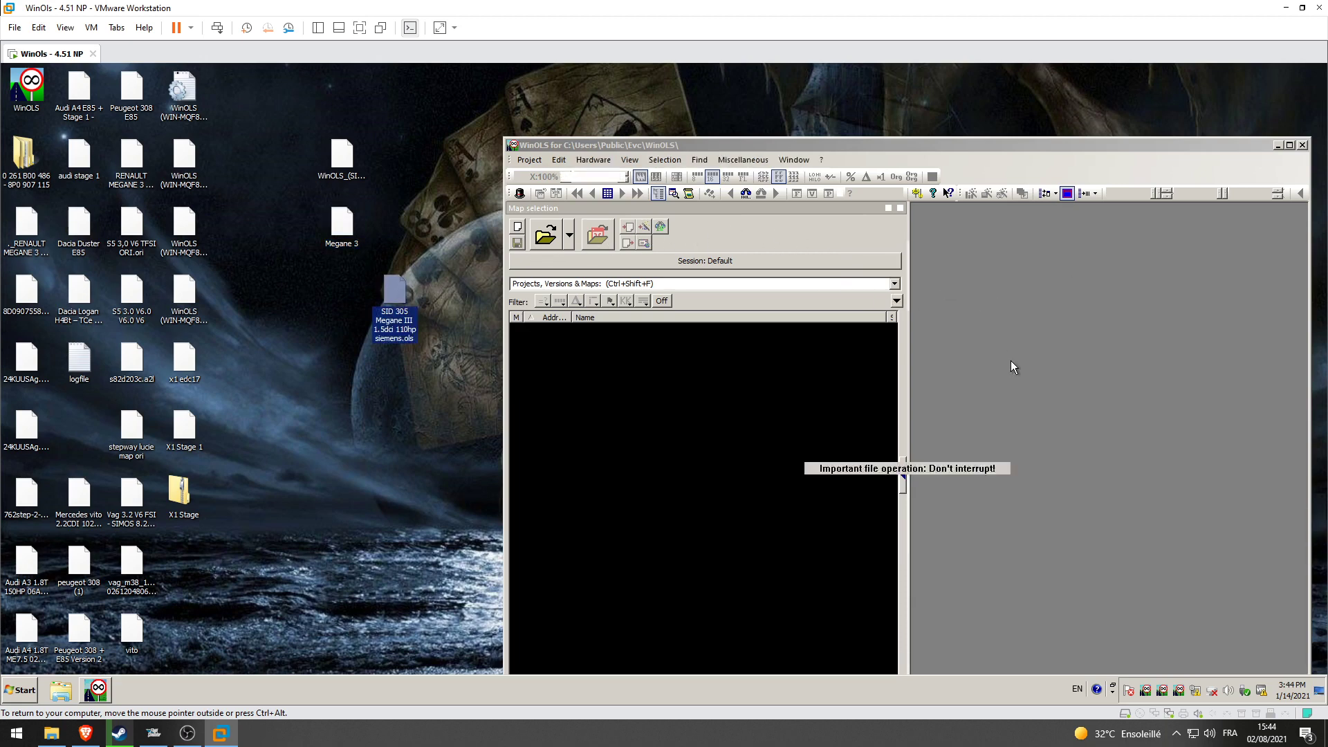
drag(615, 189, 715, 199)
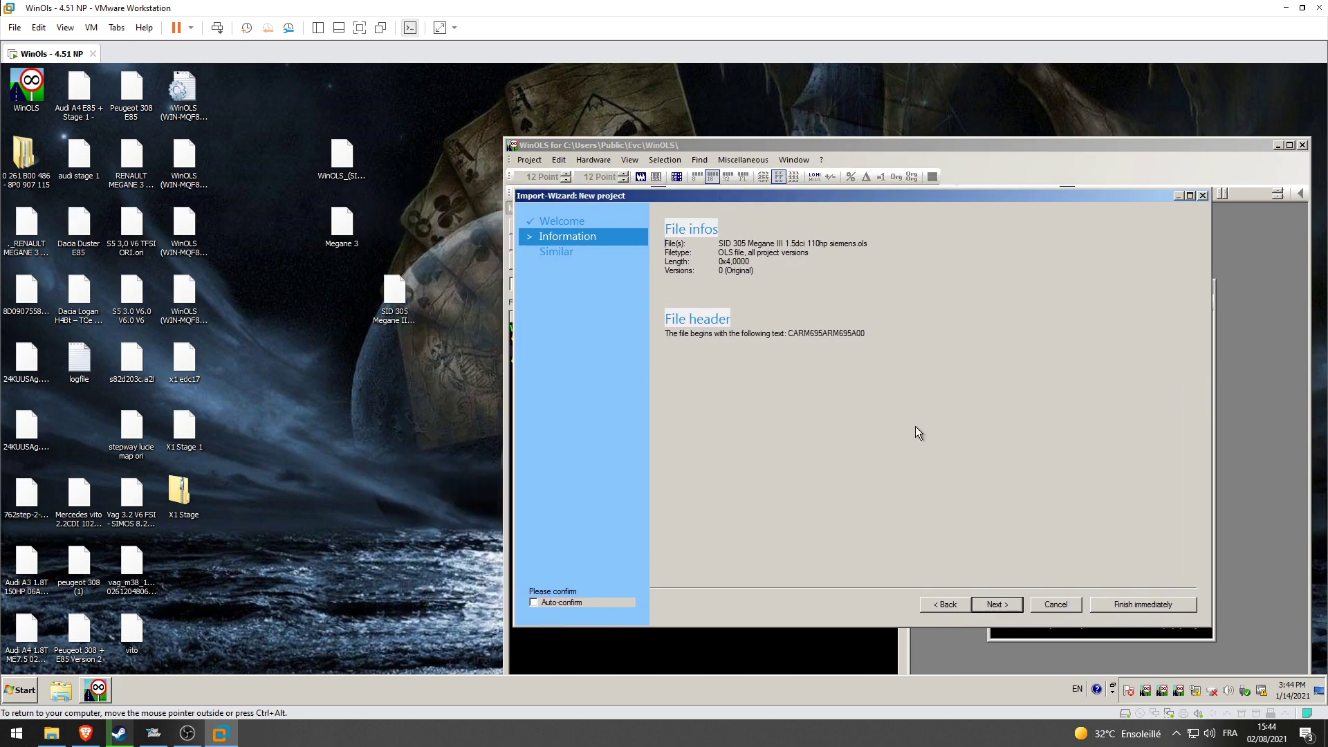
- Examine the Megane 3 file and the SID305 Megane 3 KP map pack on the desktop
click(346, 232)
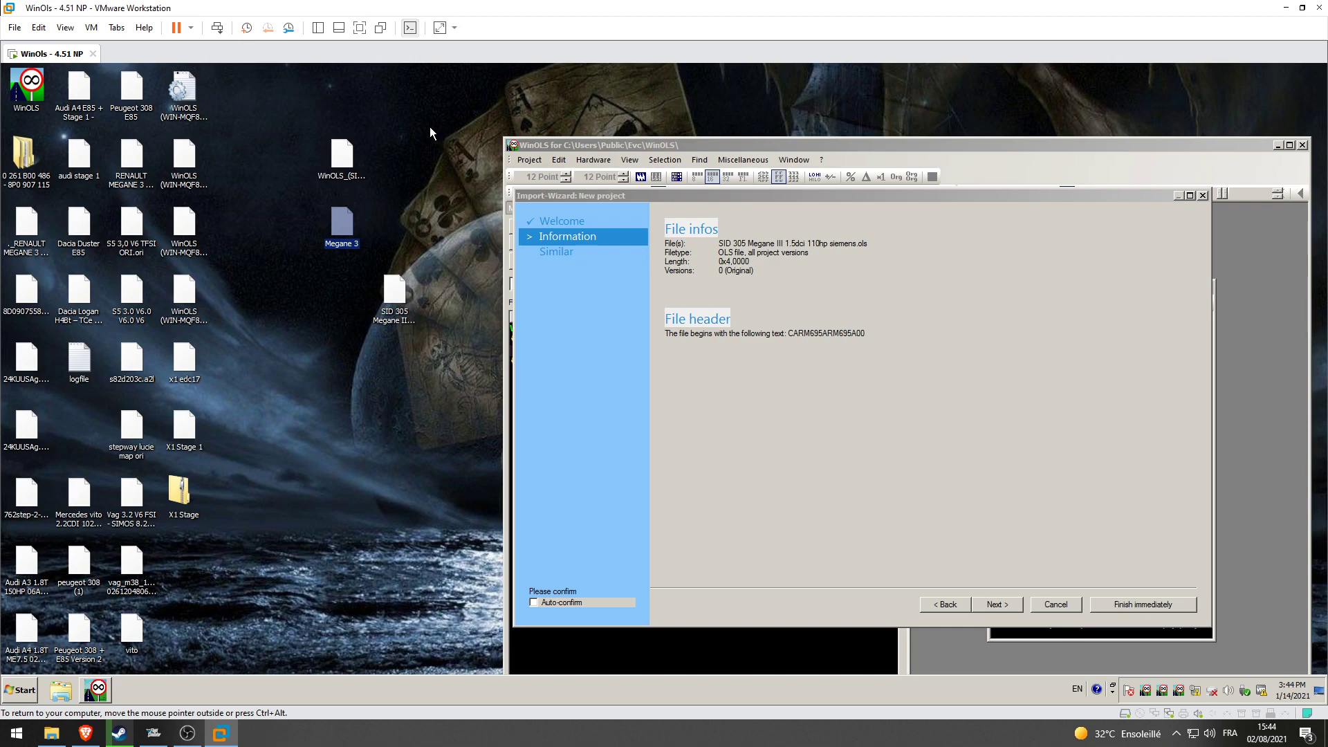
drag(417, 130, 326, 256)
click(348, 159)
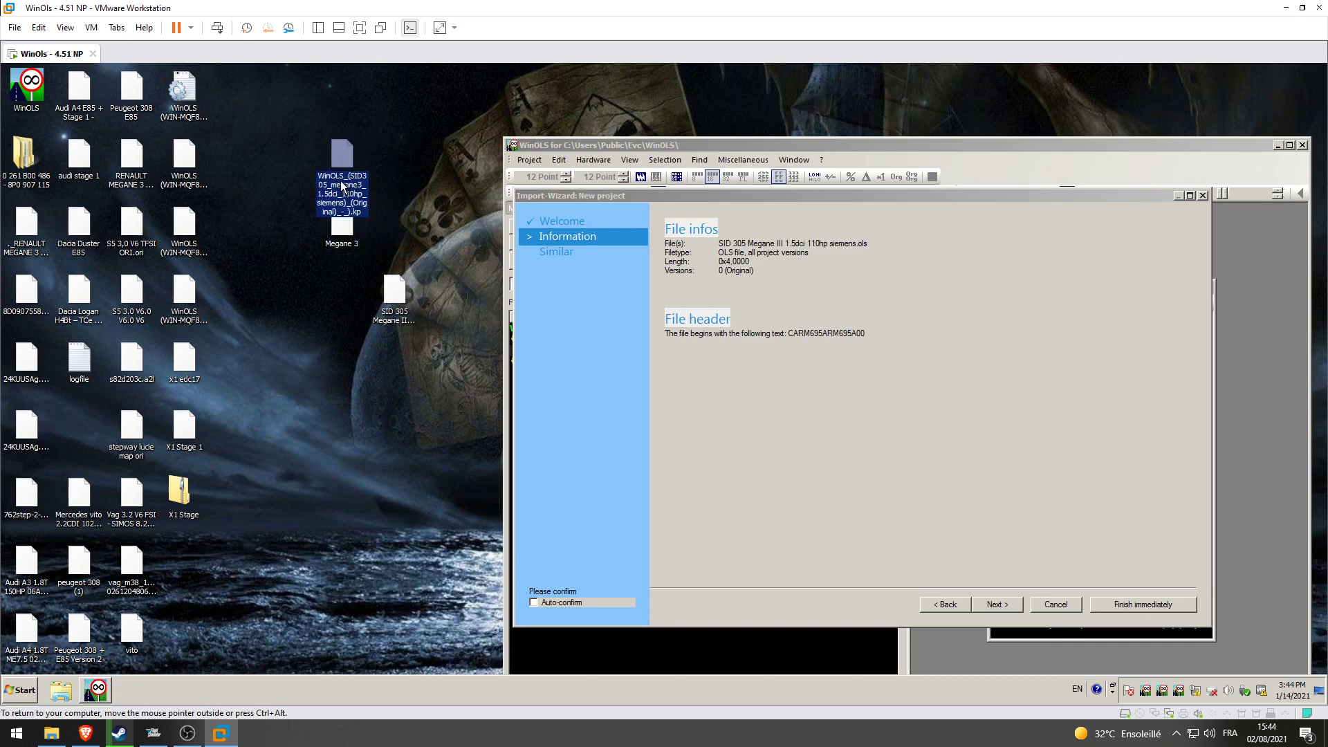
click(390, 198)
click(347, 237)
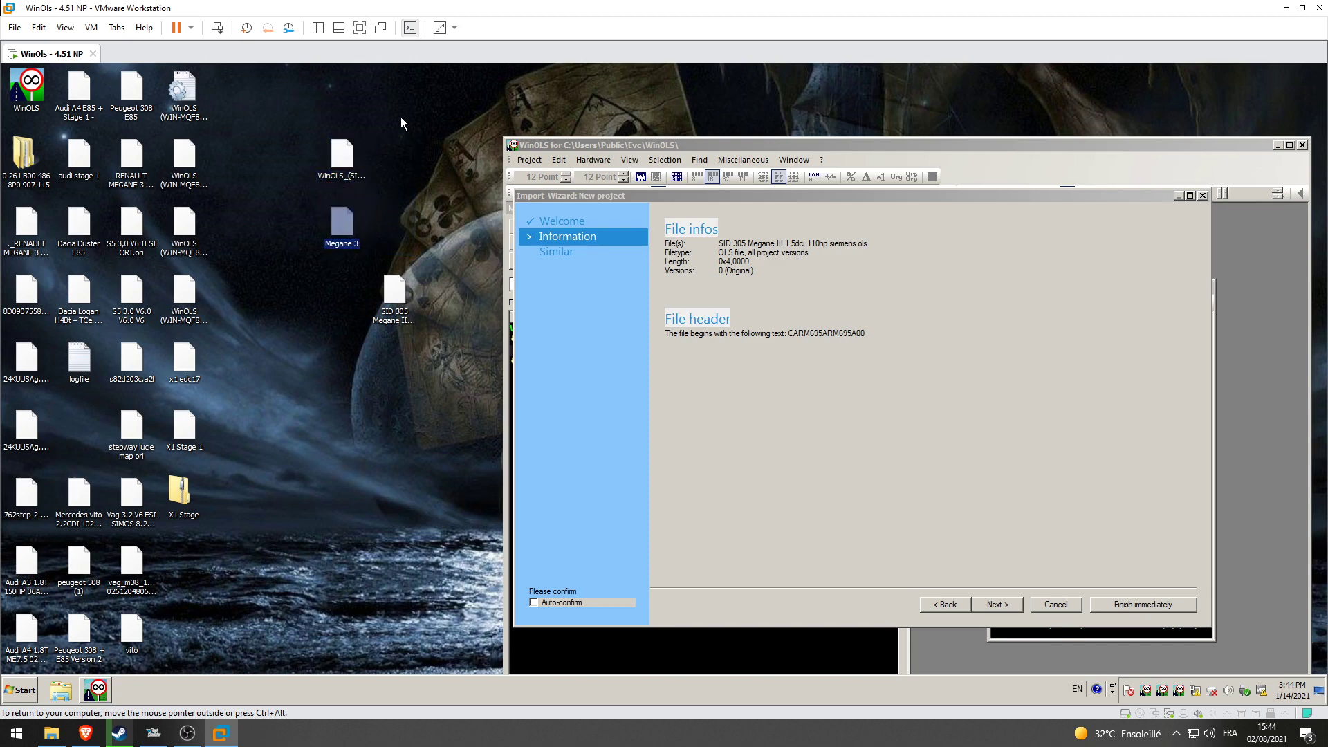
drag(403, 123, 344, 214)
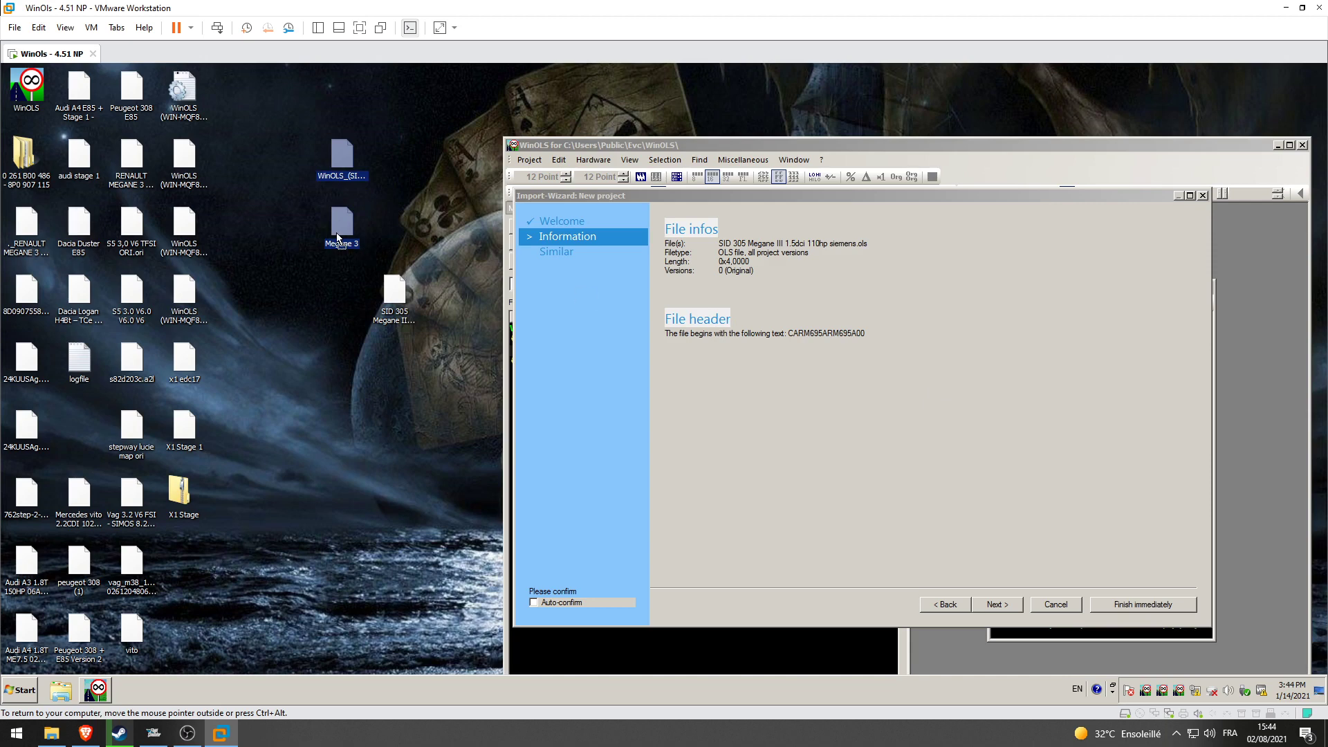
click(408, 180)
click(336, 161)
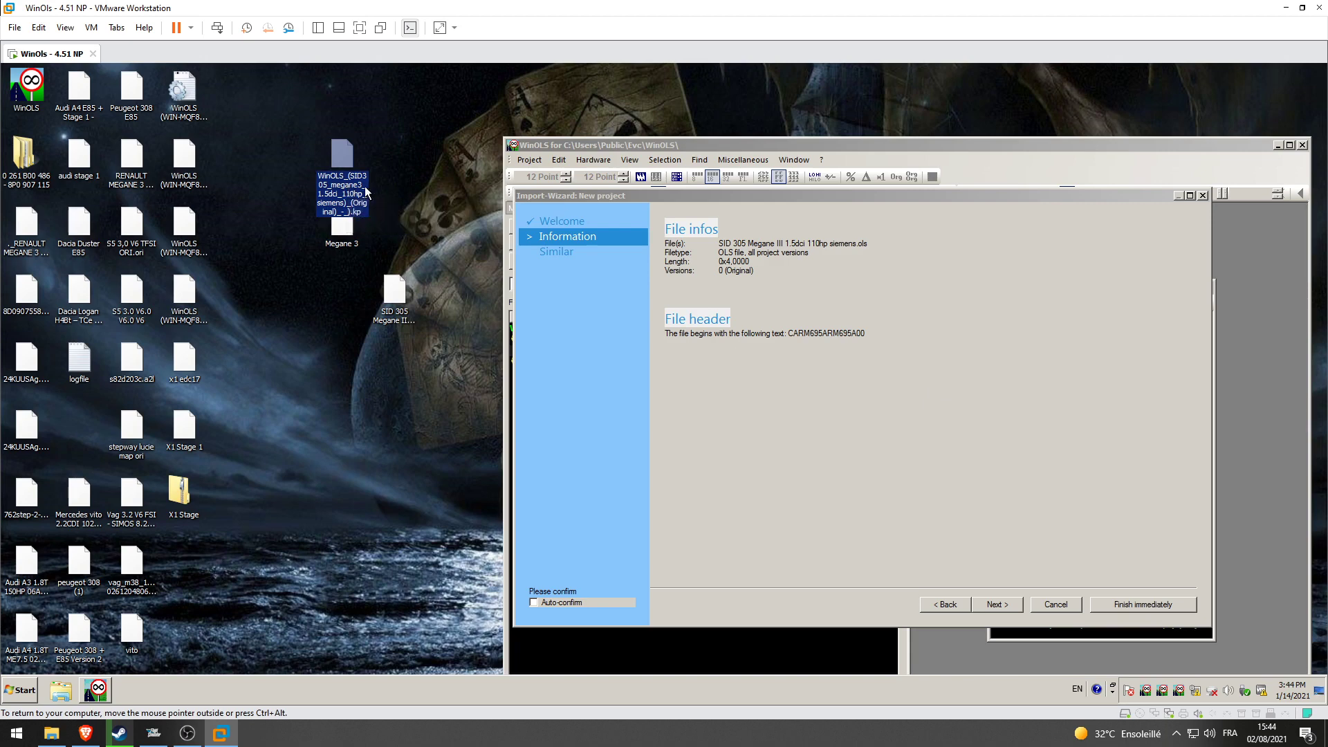
drag(339, 191, 407, 163)
click(356, 245)
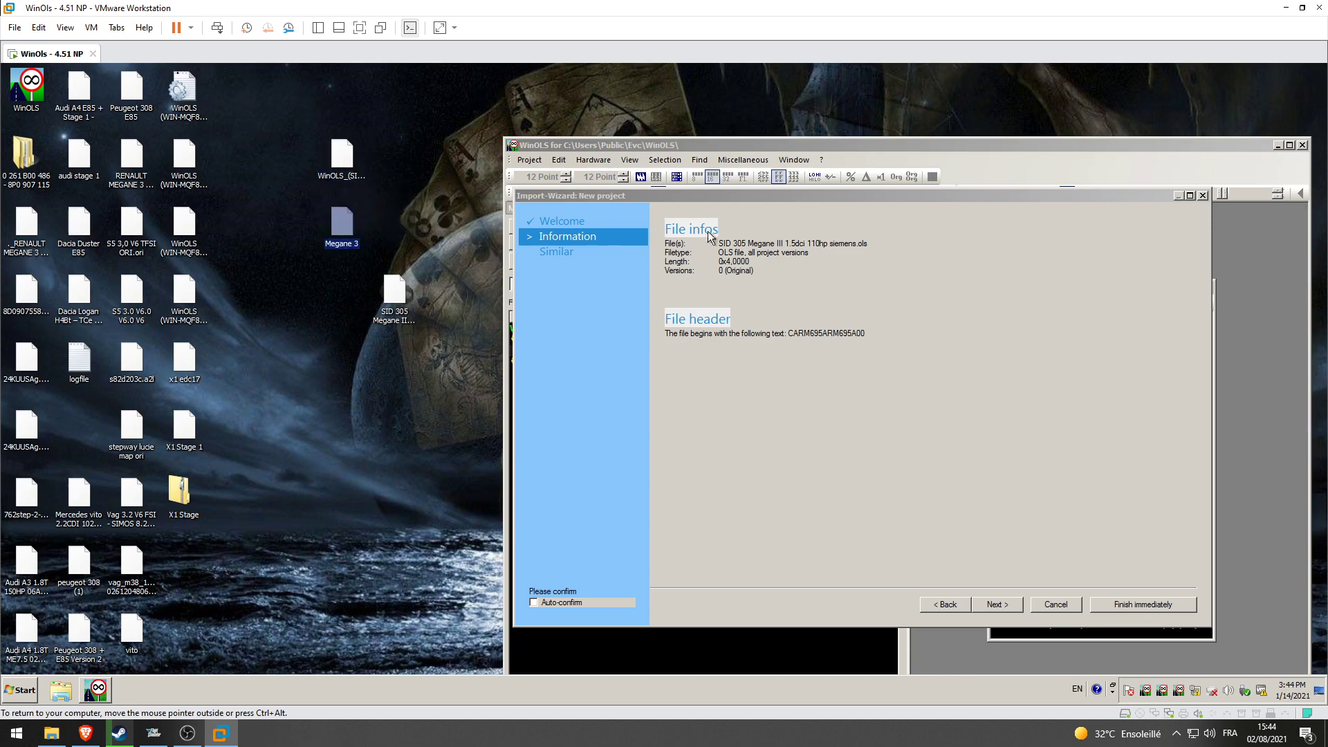
- Move the import wizard aside and complete the OLS project import through the Information and Similar pages
drag(750, 191, 323, 283)
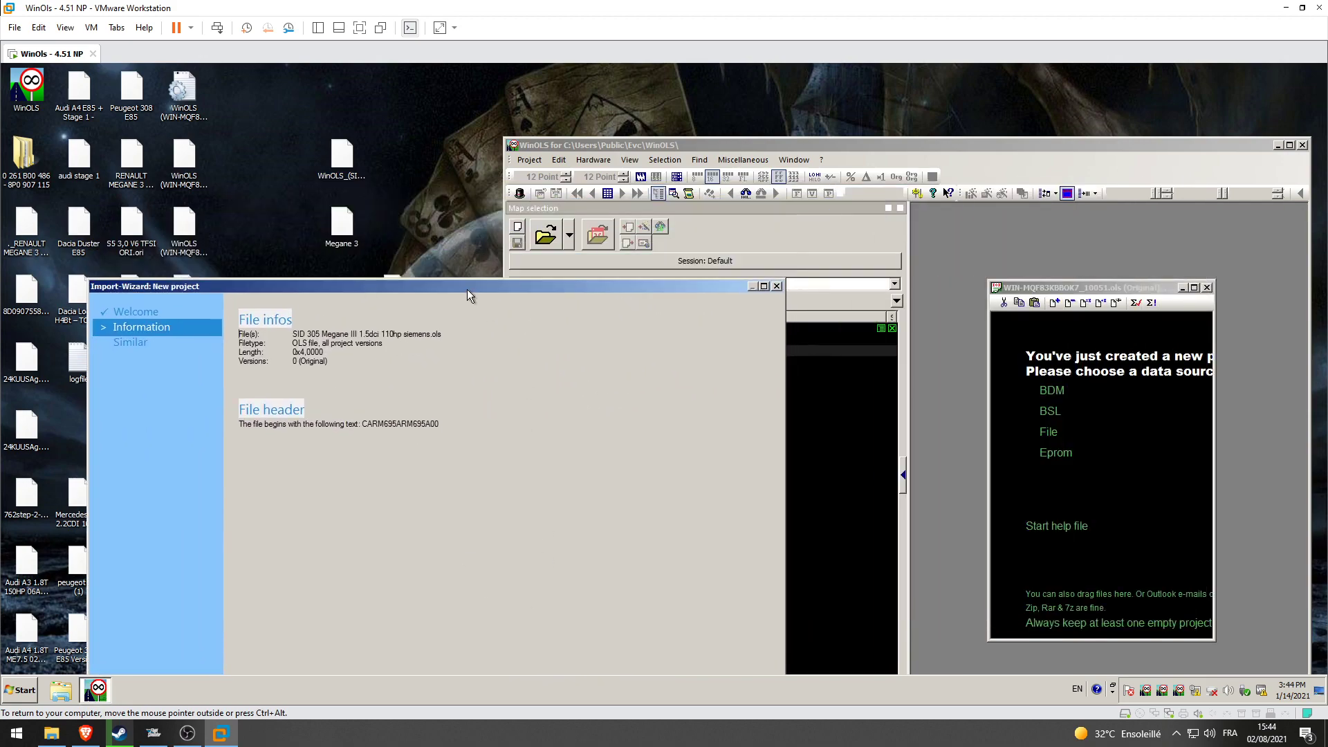
drag(467, 289, 418, 158)
click(524, 564)
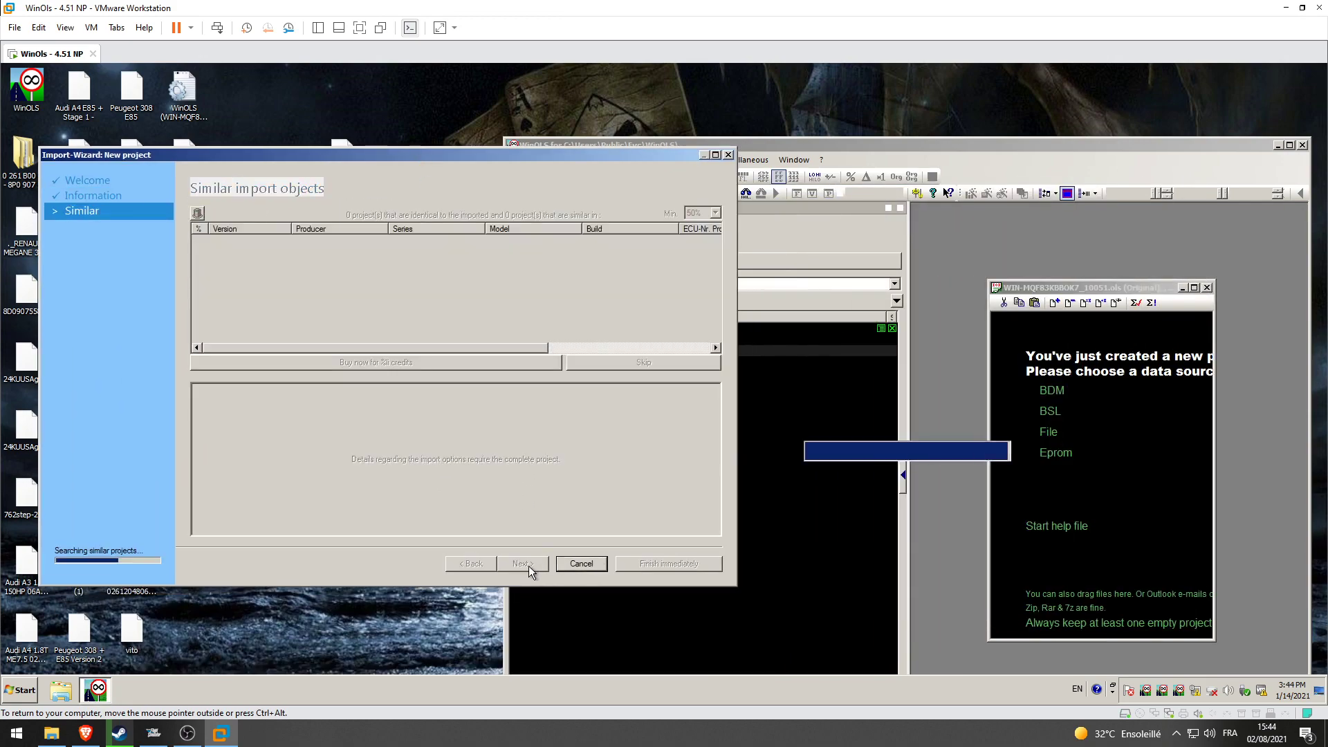
click(524, 564)
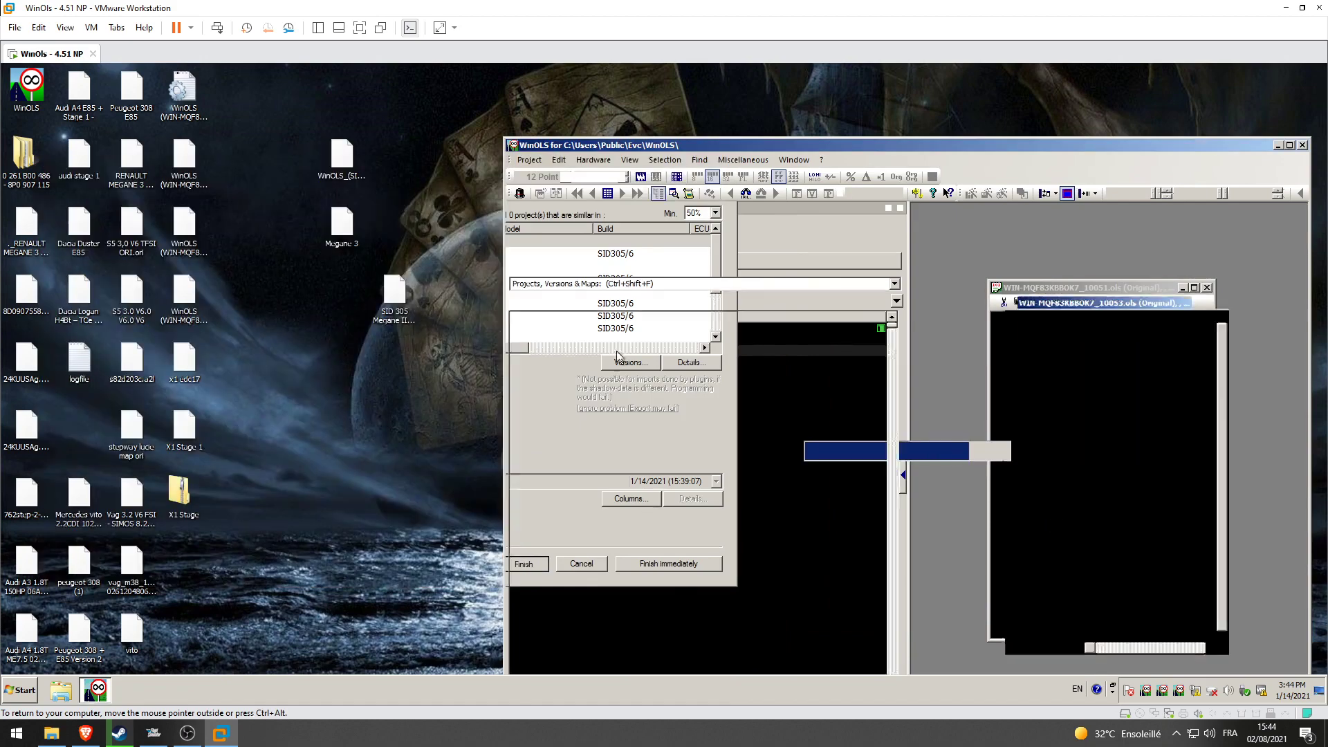
- Enlarge the imported project's hexdump window and maximize the WinOLS window
drag(615, 146, 620, 142)
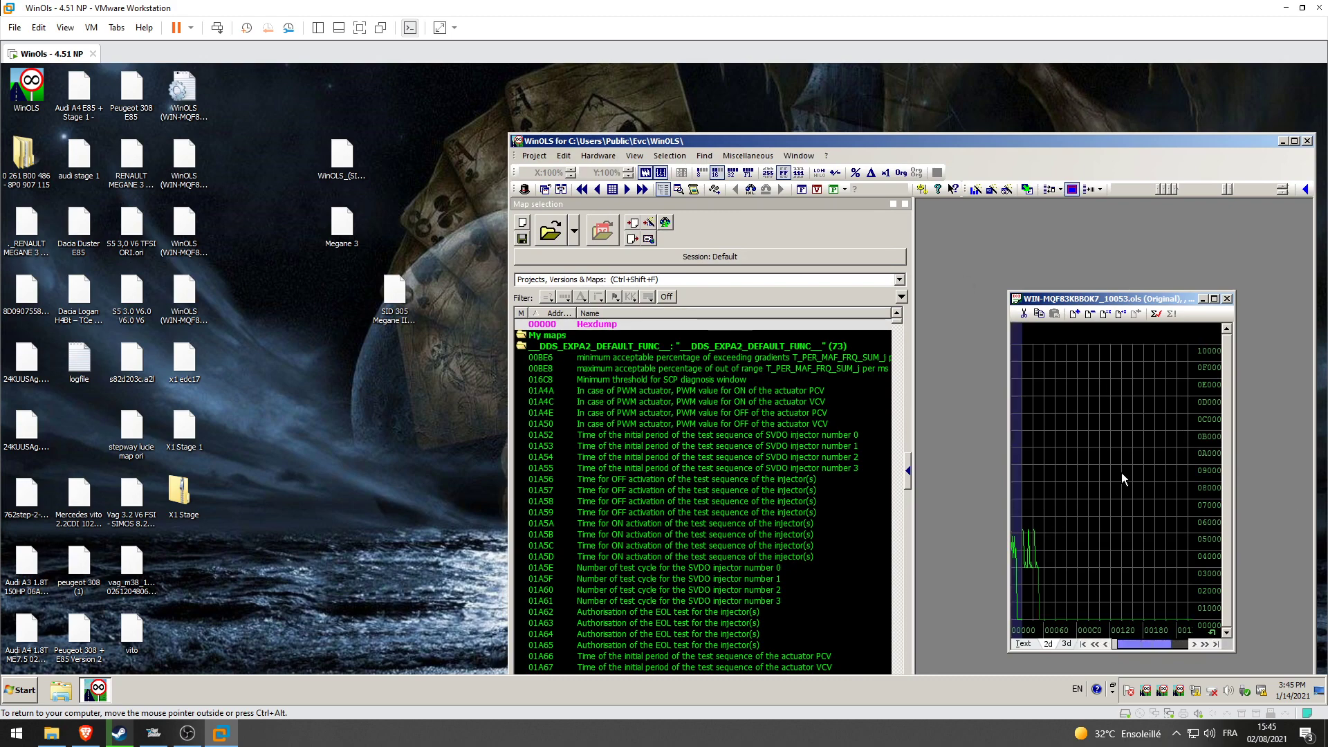
drag(746, 144, 575, 95)
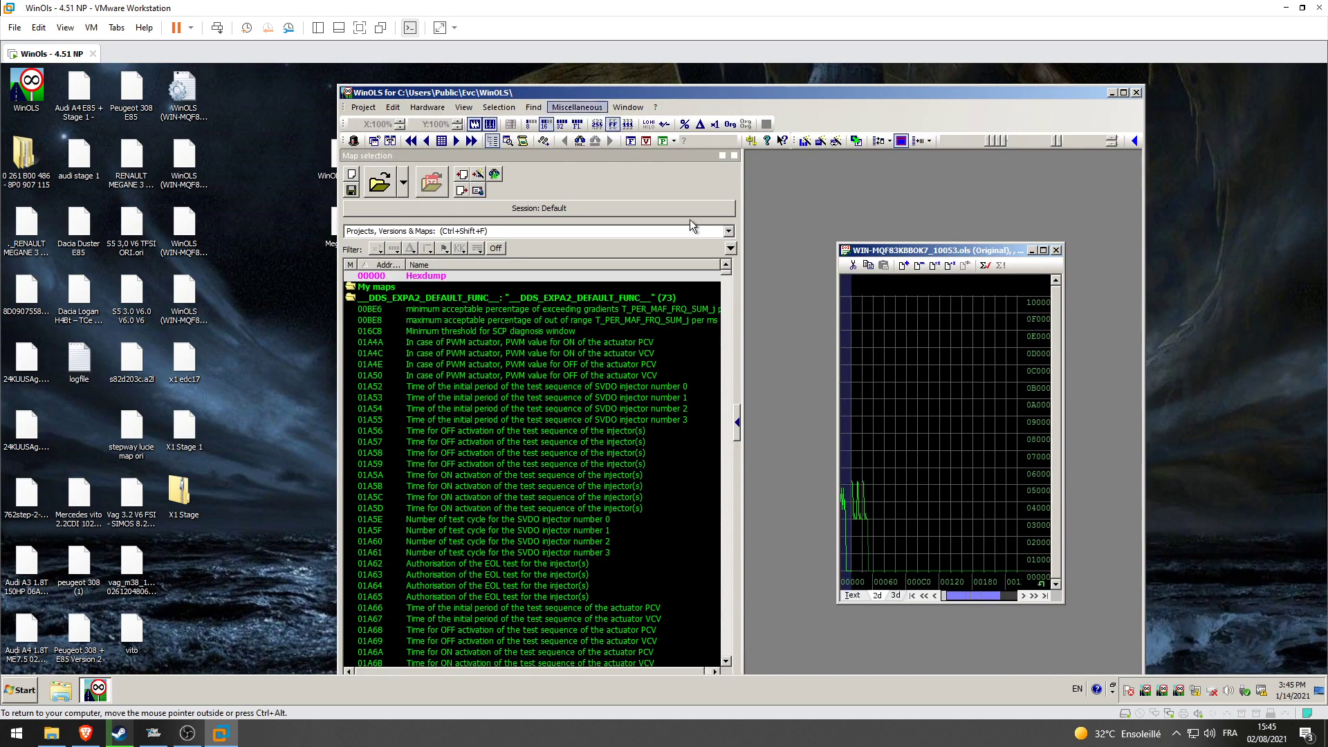
drag(831, 248, 749, 158)
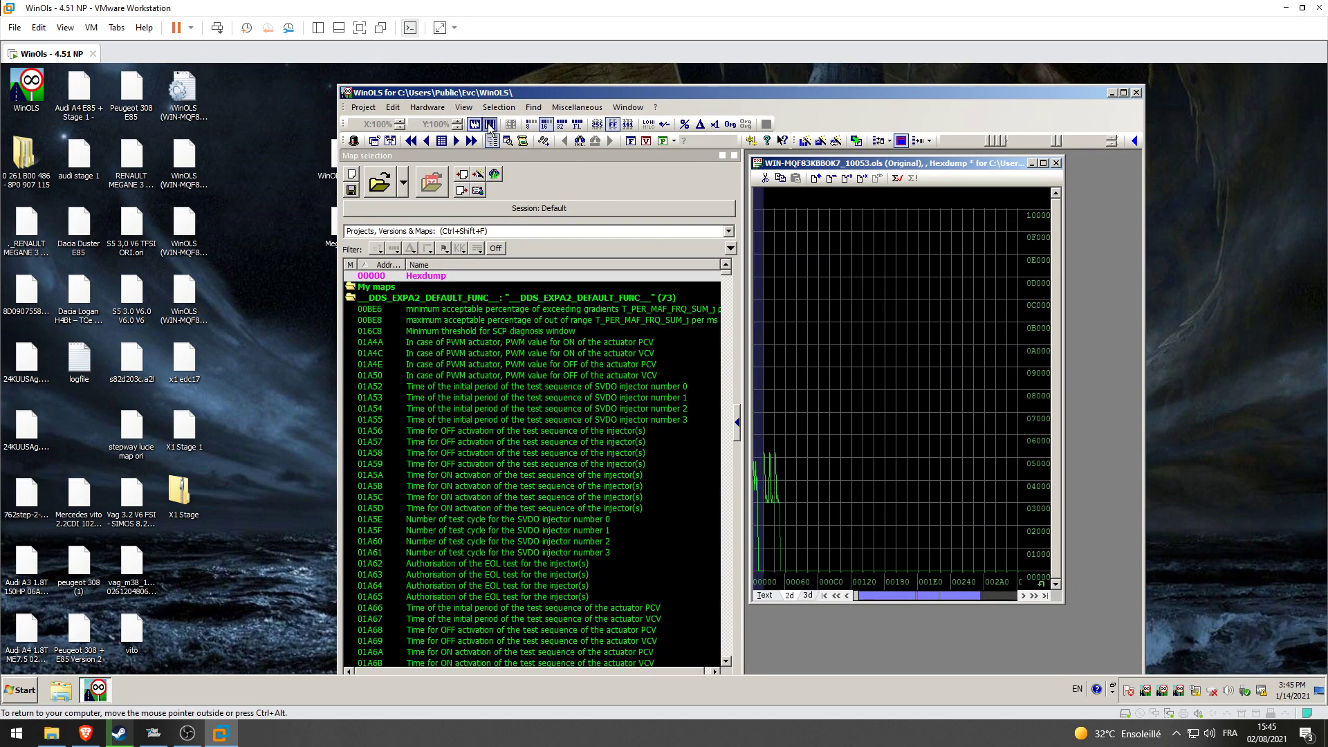
drag(523, 93, 620, 90)
double_click(620, 90)
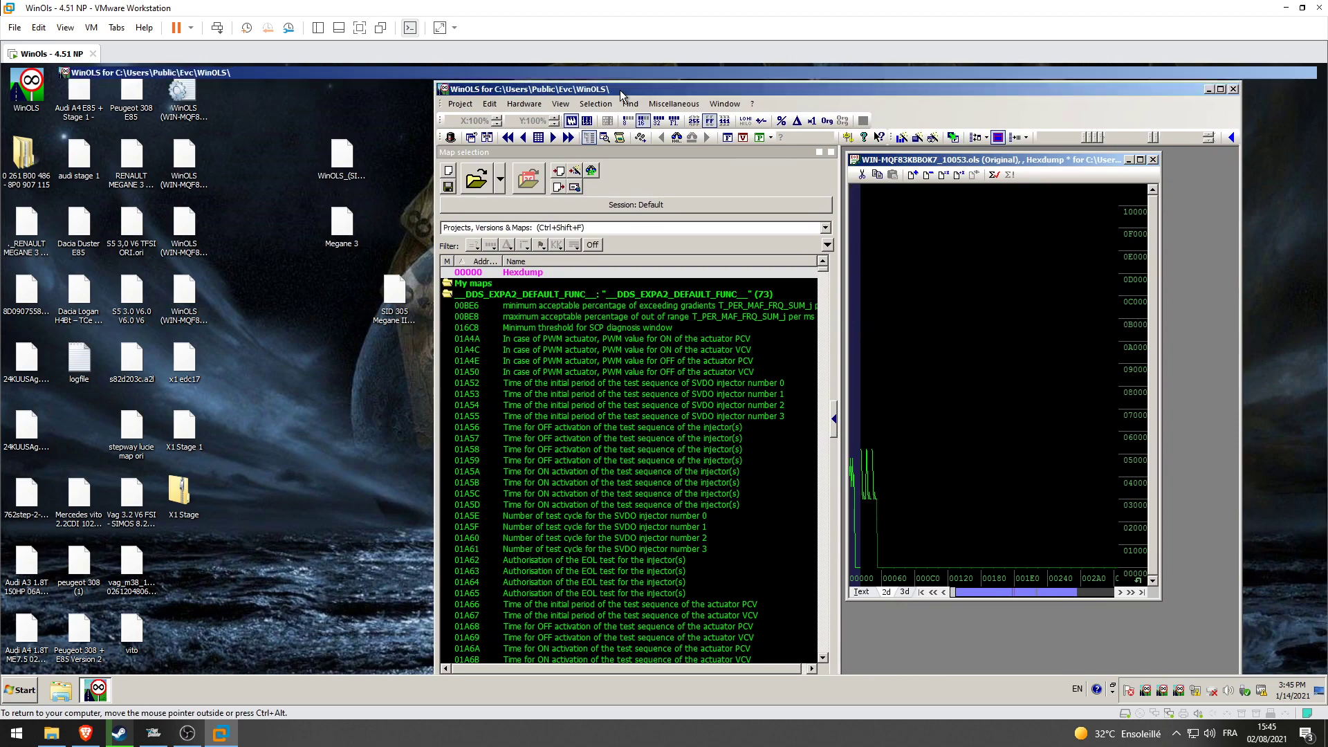
- Look through the imported project's map list, including the boost and turbocharger map groups
scroll(325, 374, down, 5)
scroll(320, 385, down, 10)
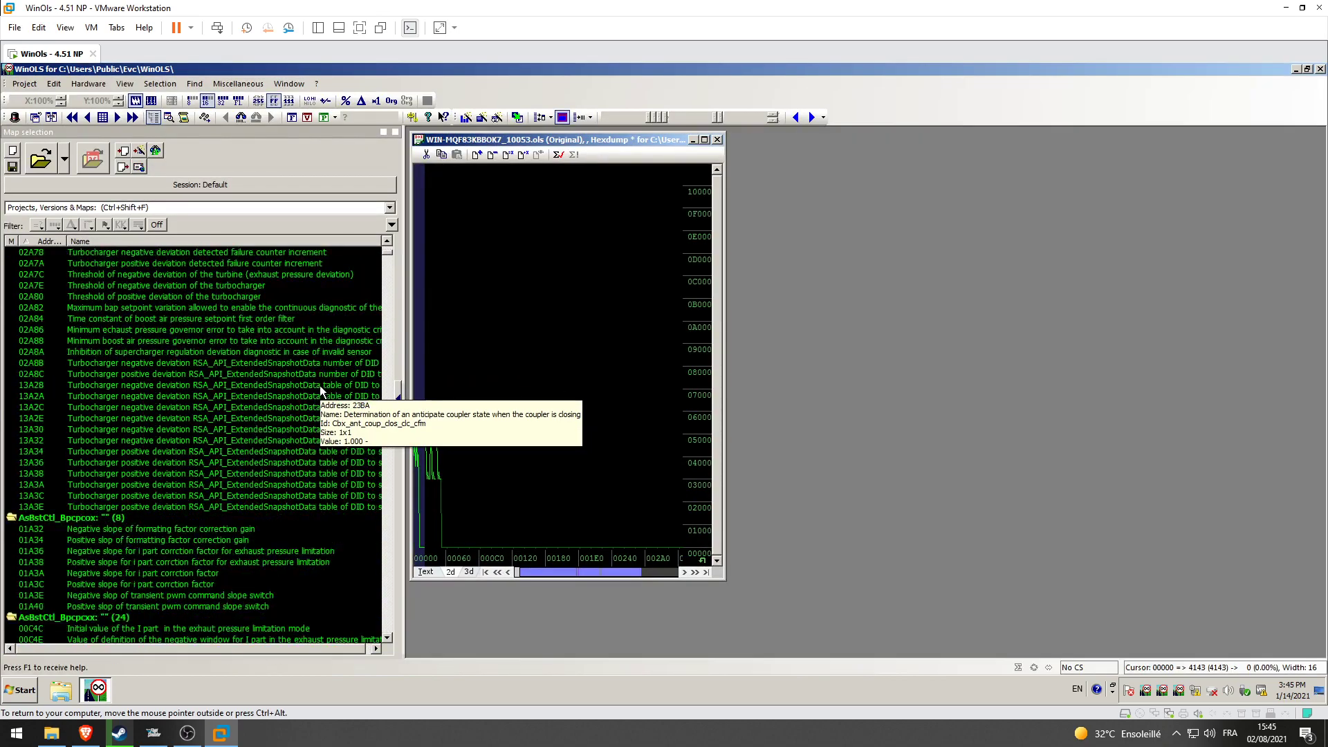
scroll(309, 396, down, 10)
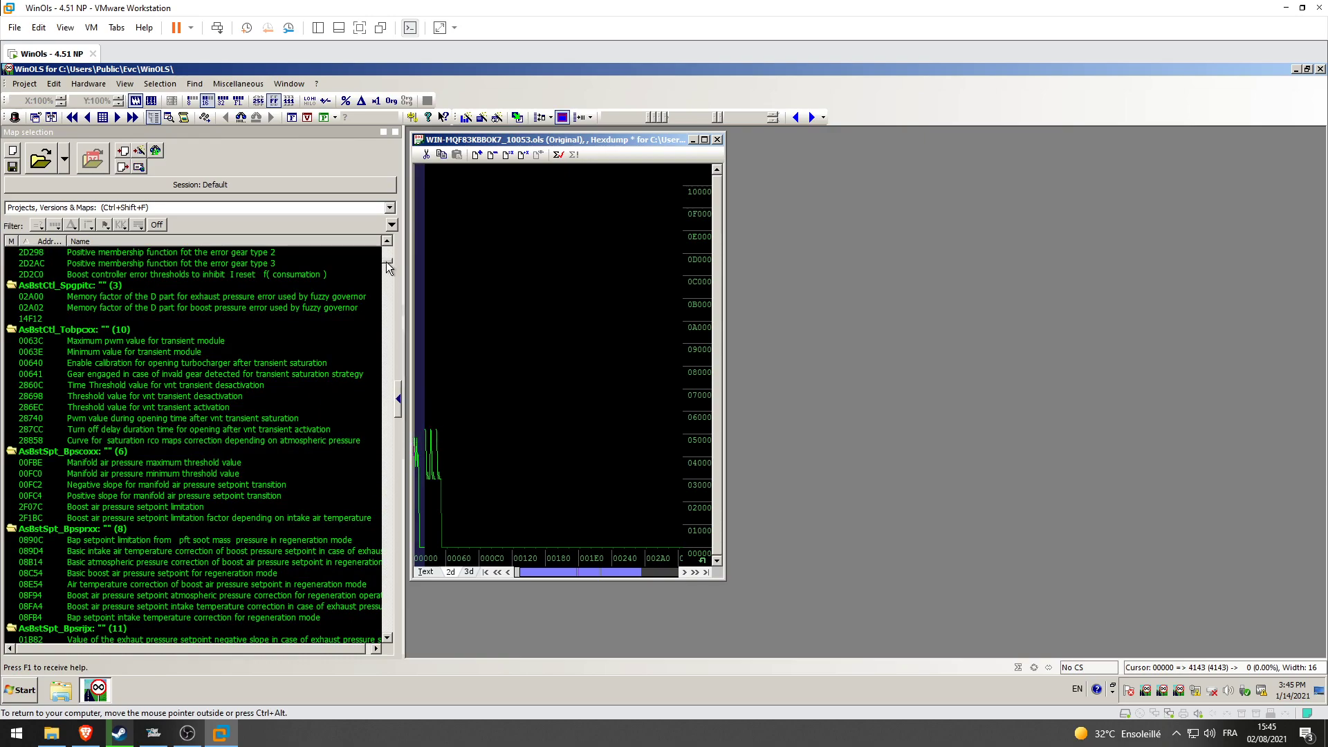
drag(386, 262, 387, 236)
drag(358, 68, 754, 95)
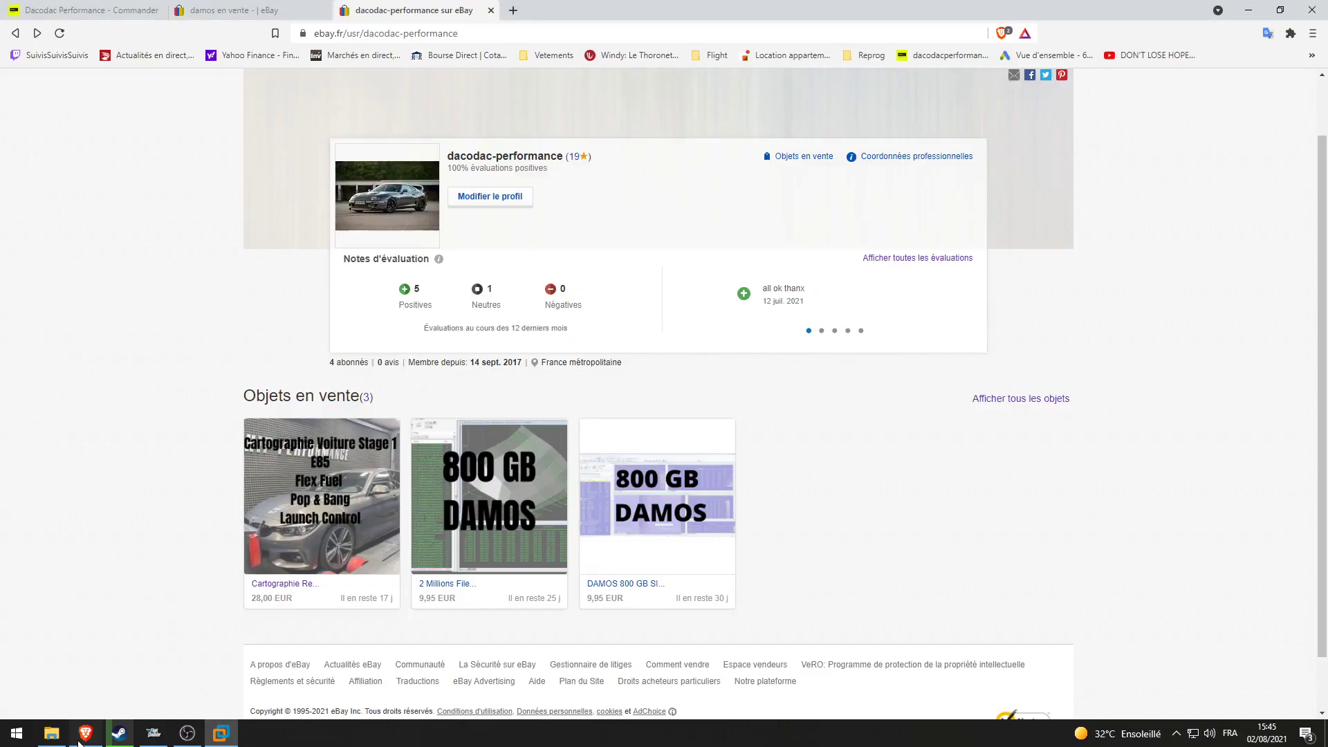
- Switch to the Brave browser and examine the damos listings in the eBay search results
click(85, 733)
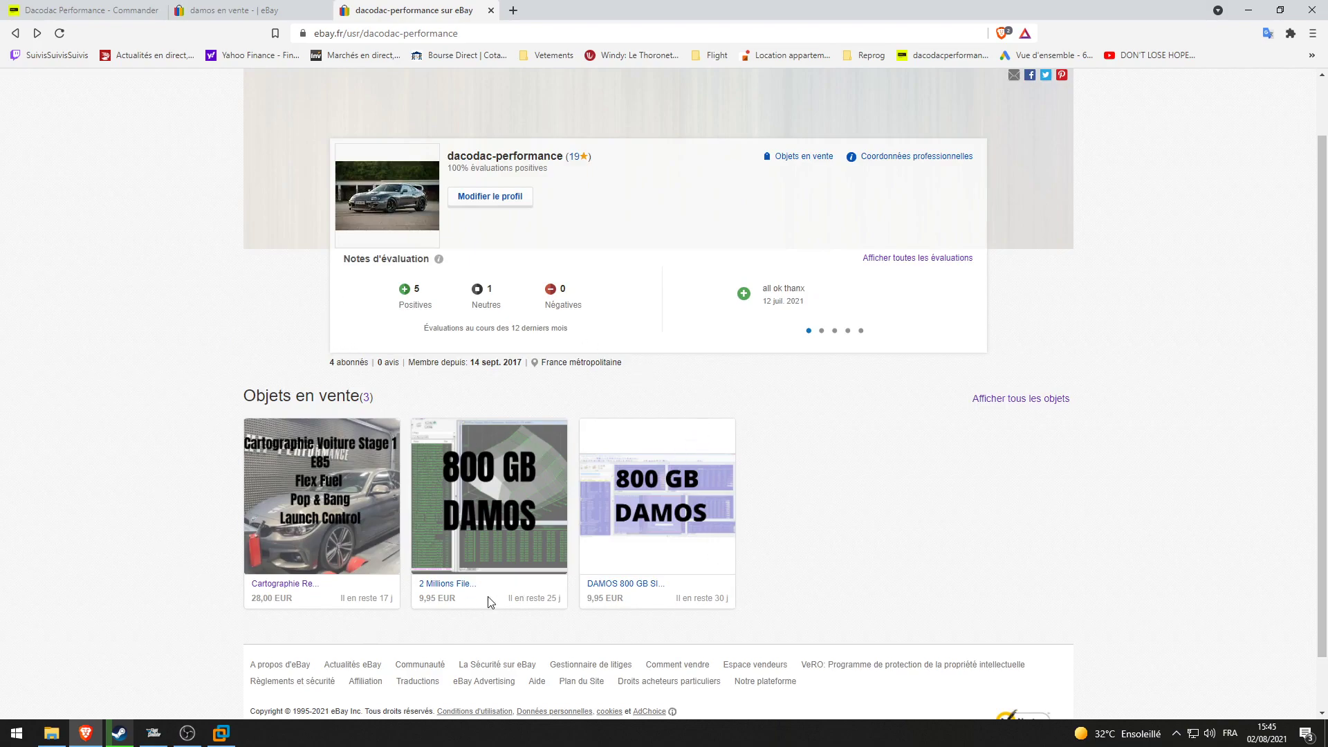
click(233, 12)
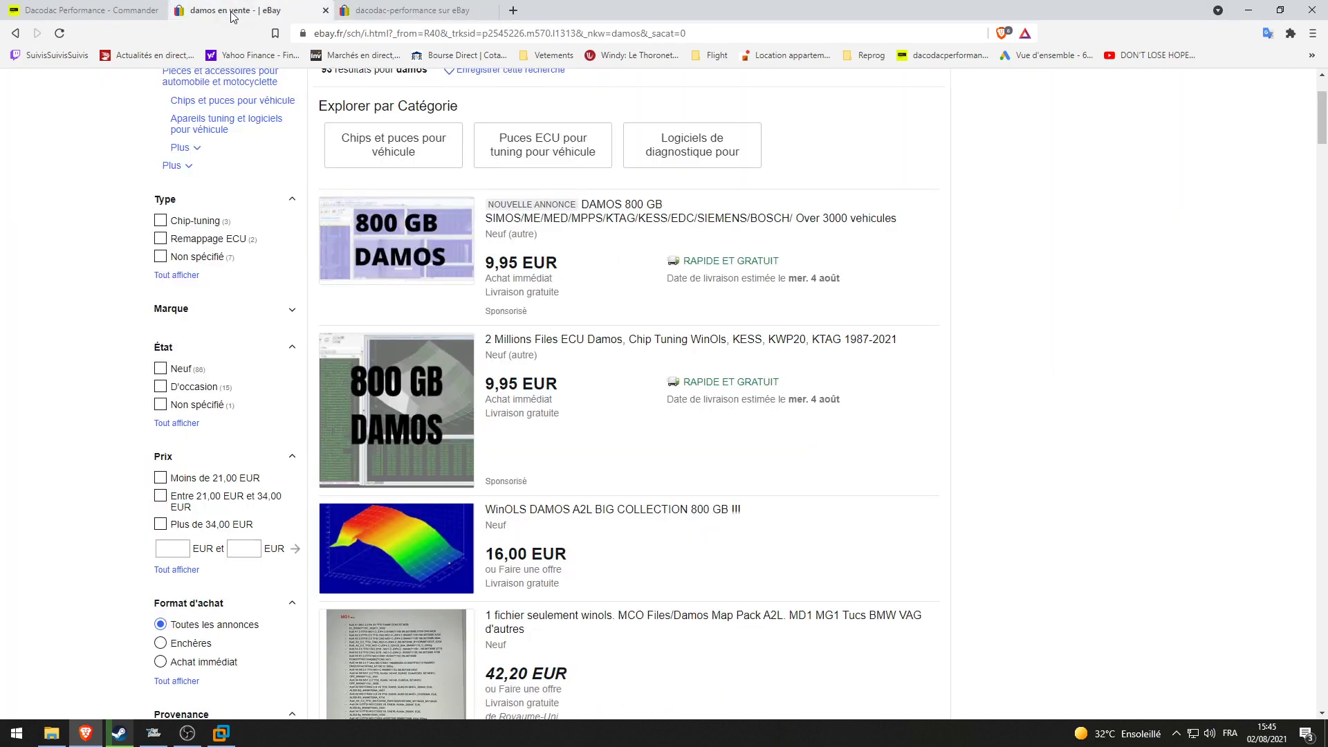
scroll(540, 301, down, 1)
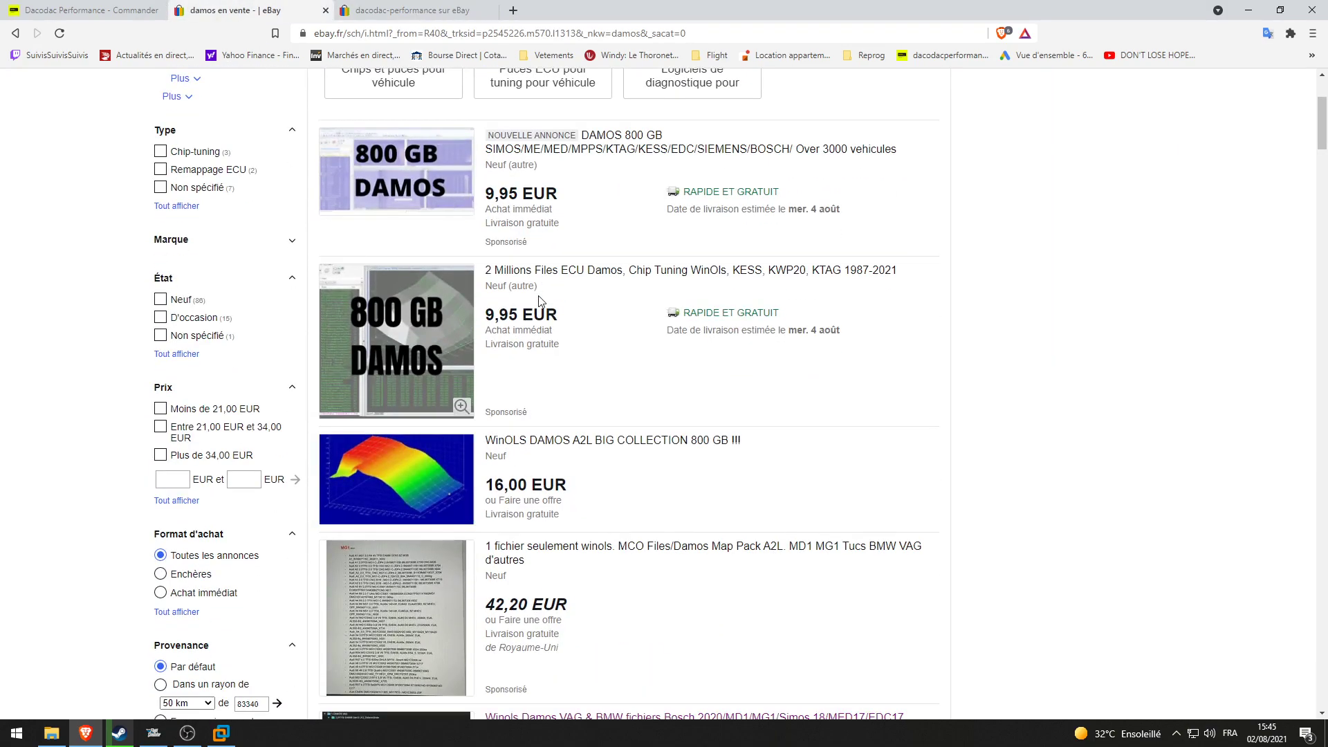
- Compare the prices and contents of the damos collection listings further down the eBay results
scroll(676, 347, down, 1)
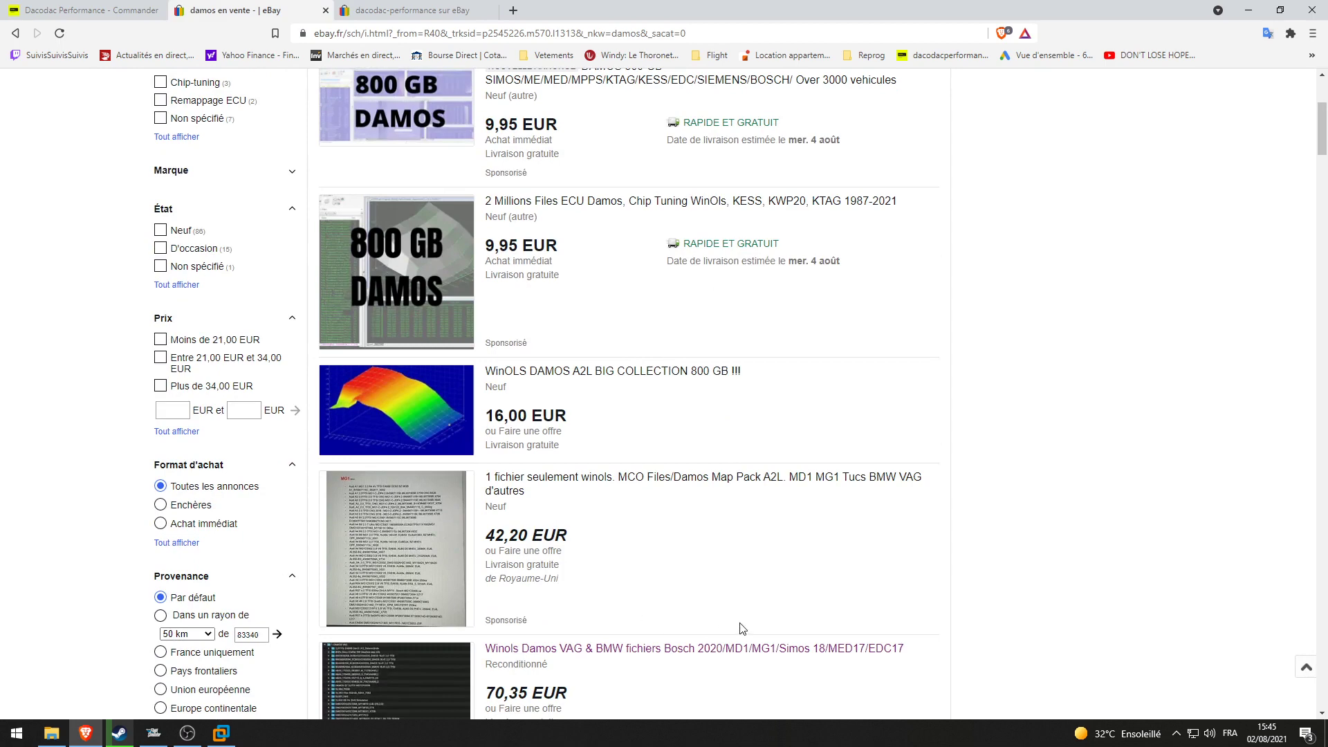
scroll(743, 628, down, 2)
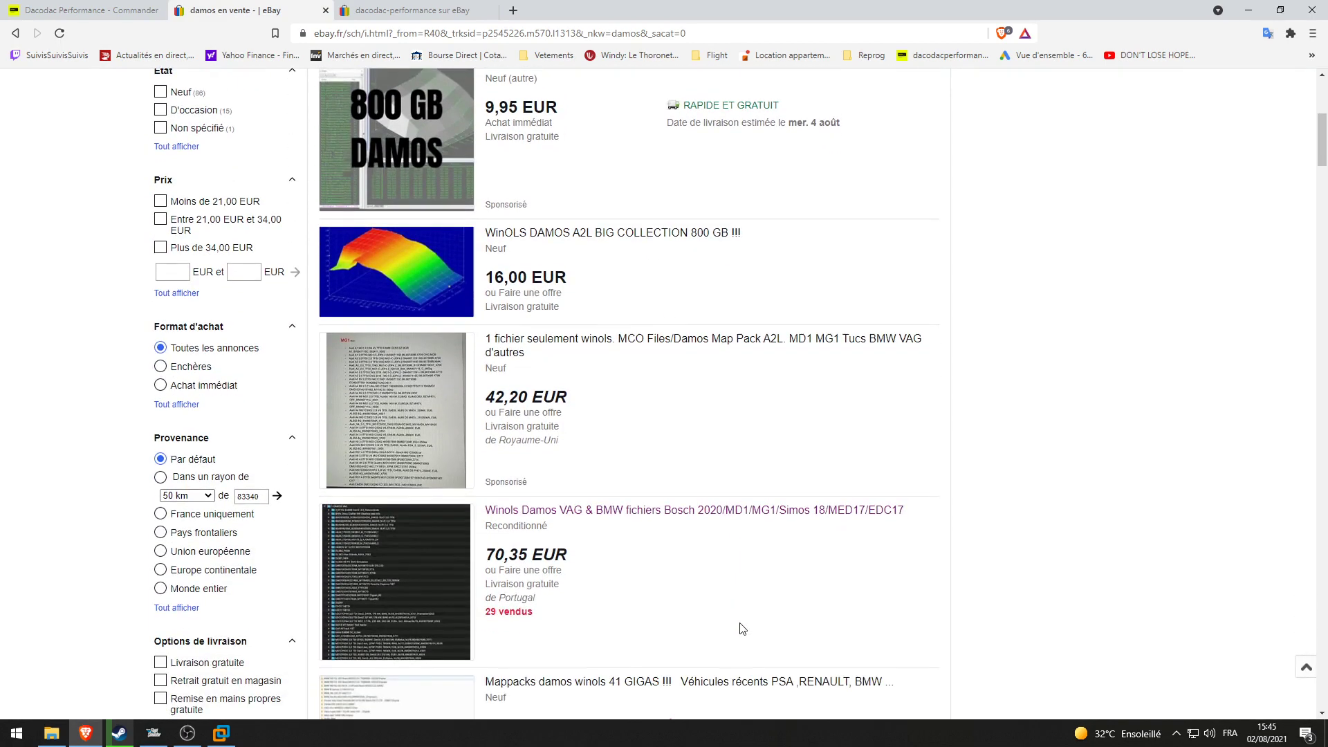
scroll(743, 628, down, 1)
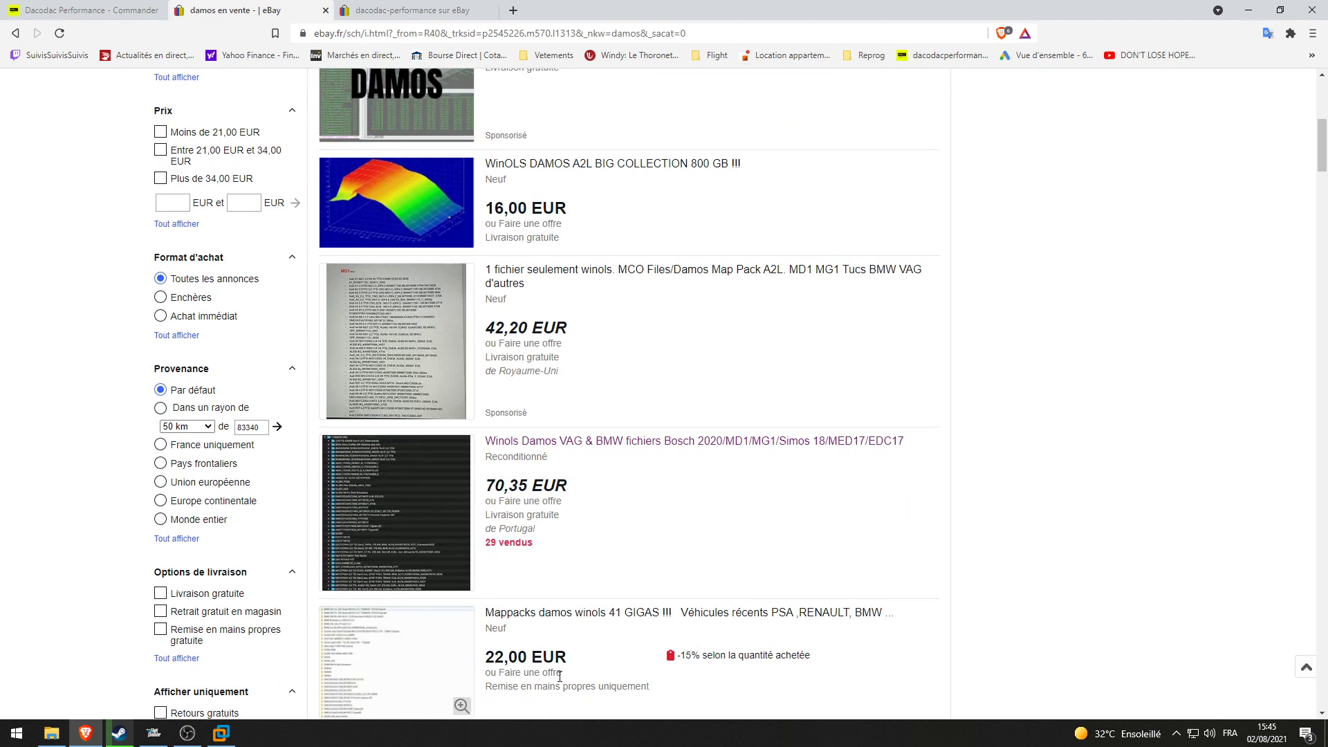
scroll(669, 430, up, 1)
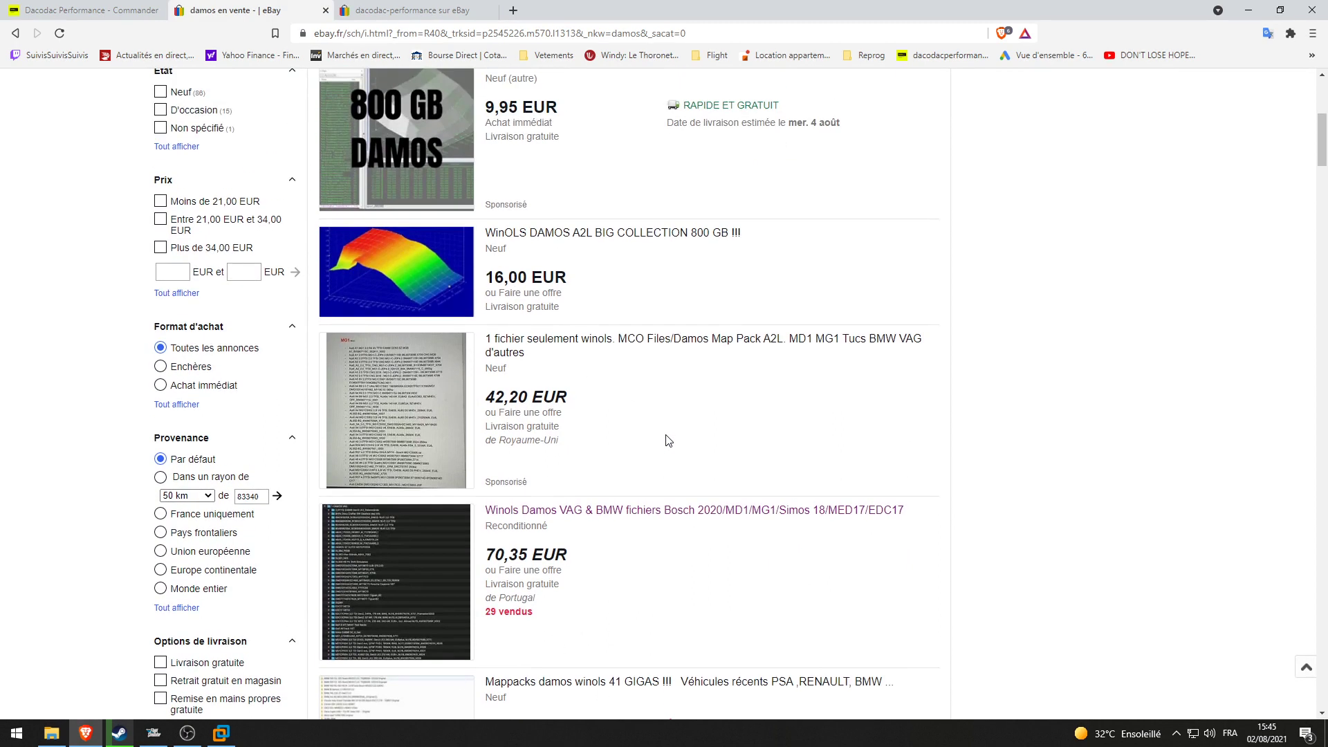
drag(496, 277, 543, 277)
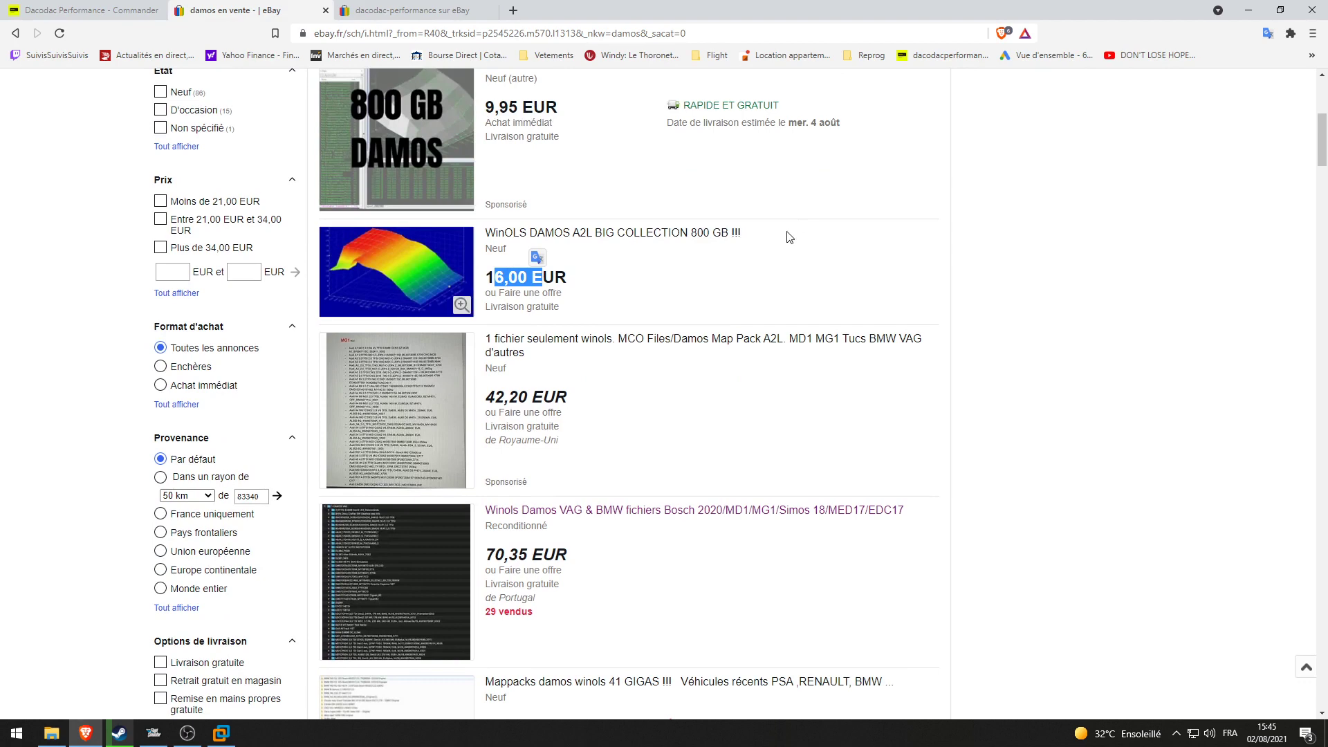
scroll(761, 290, up, 1)
scroll(727, 298, up, 1)
scroll(725, 290, up, 1)
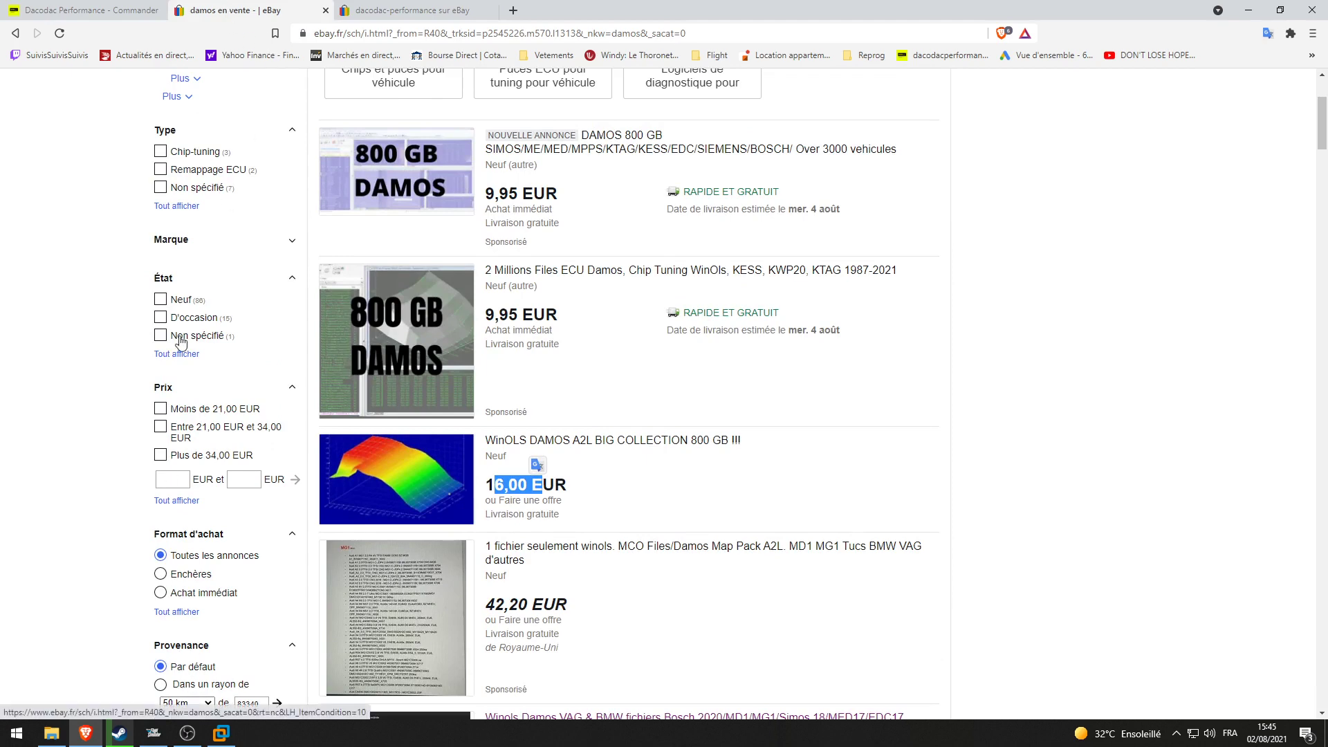
- Look through the Stage, Ethanol E85 and Pack offers on the Dacodac Performance order page
key(ctrl+shift+Tab)
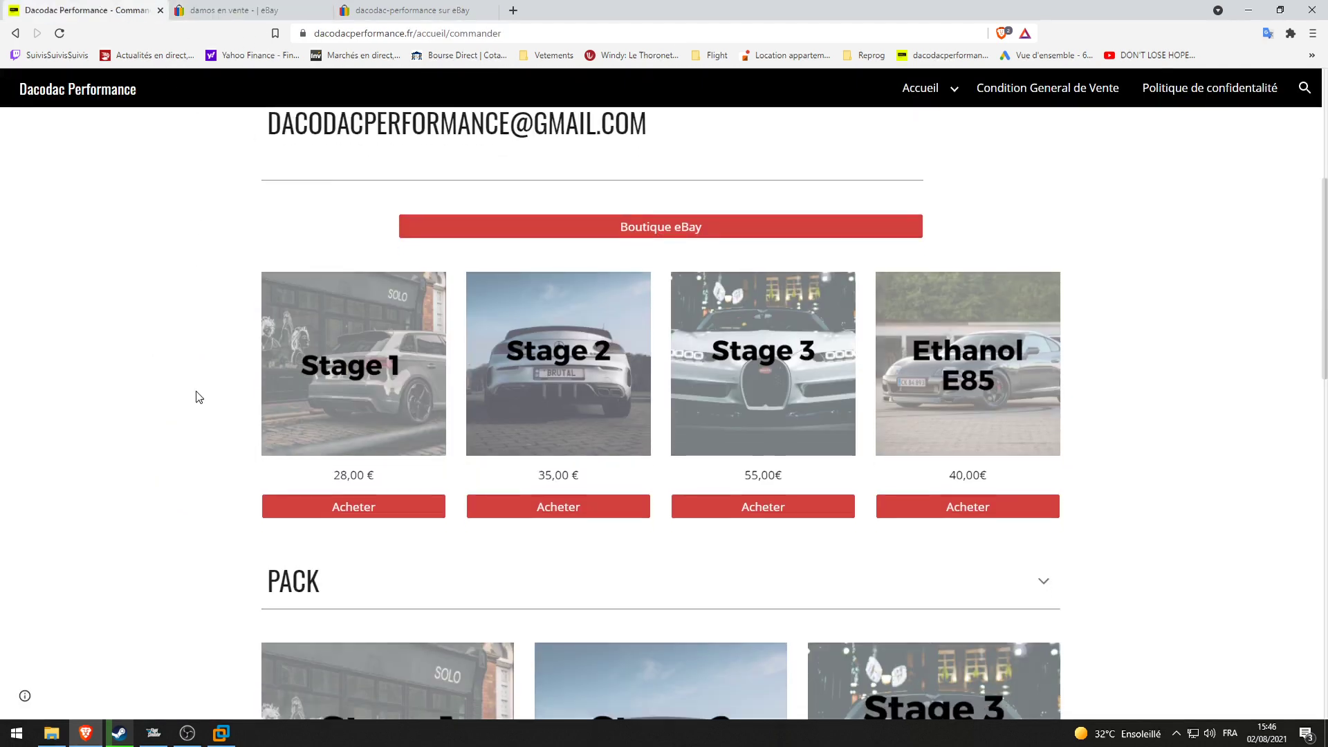
scroll(608, 336, down, 5)
scroll(608, 337, up, 5)
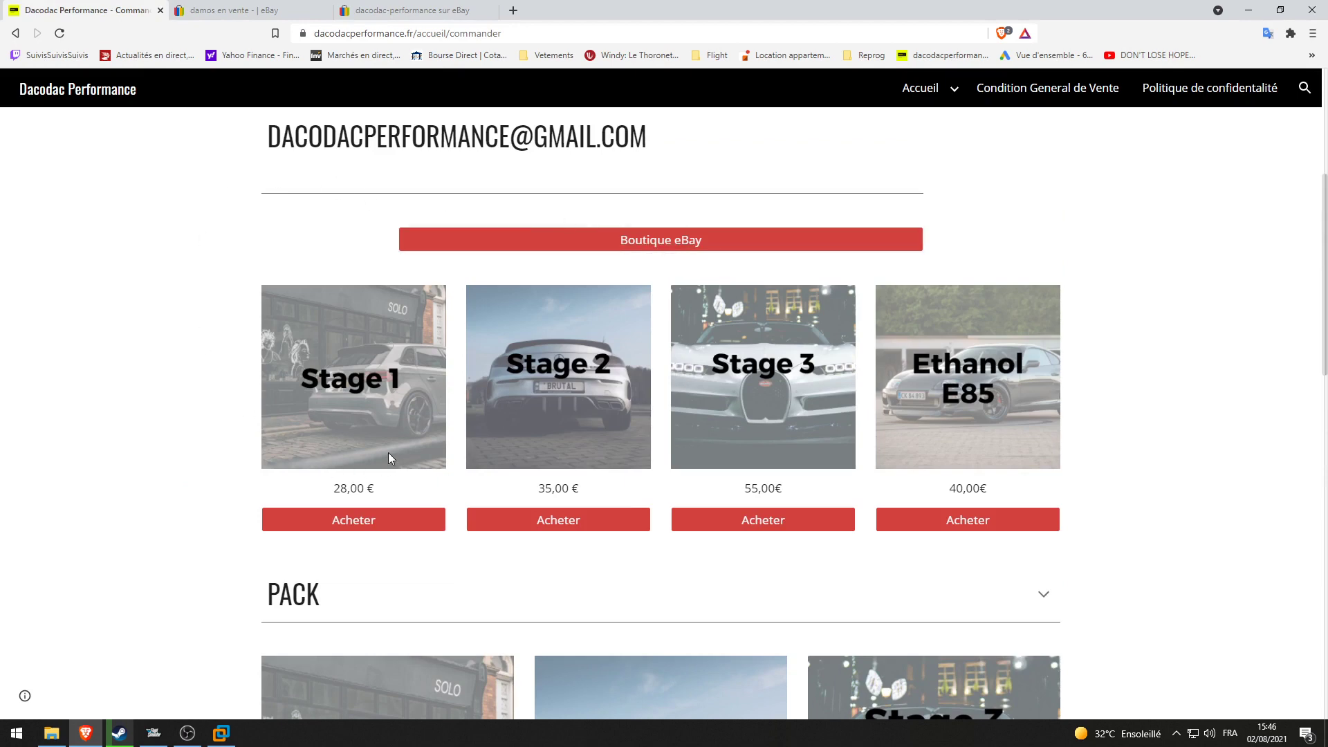
scroll(378, 371, down, 2)
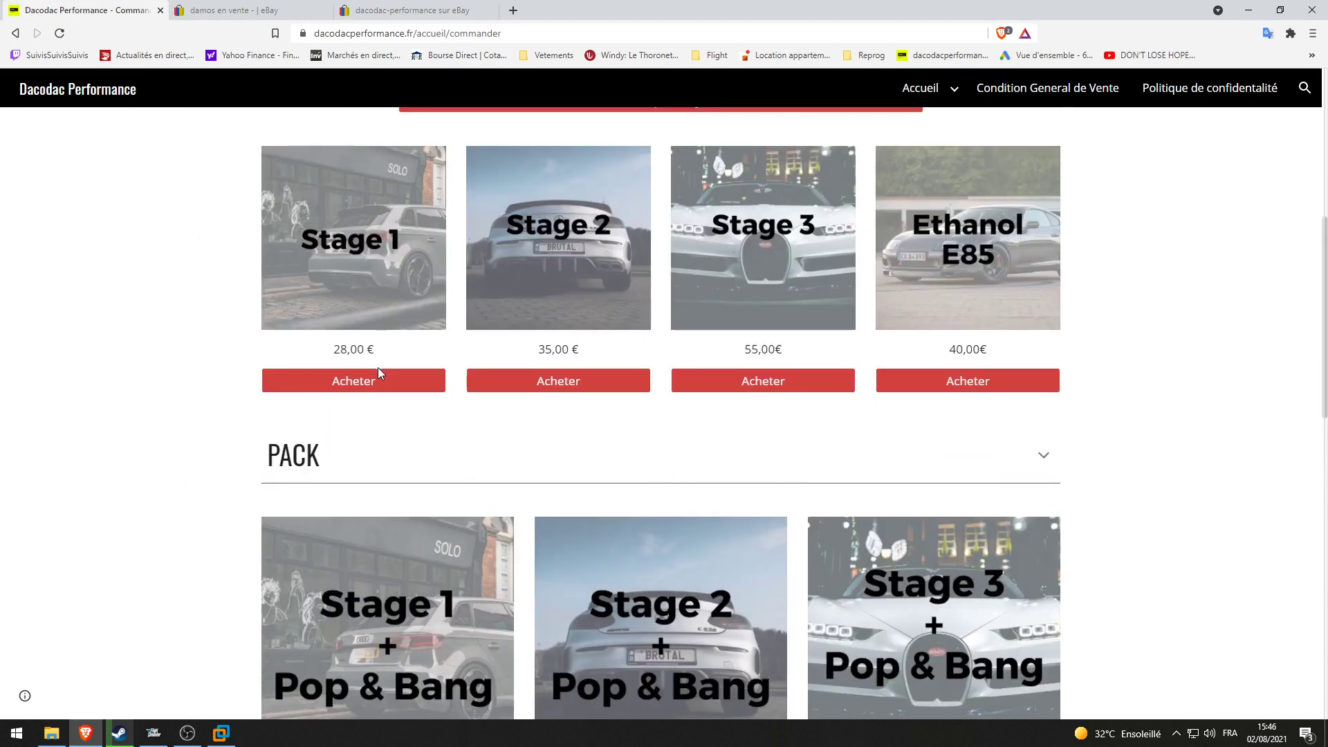
scroll(378, 374, down, 2)
scroll(378, 374, up, 5)
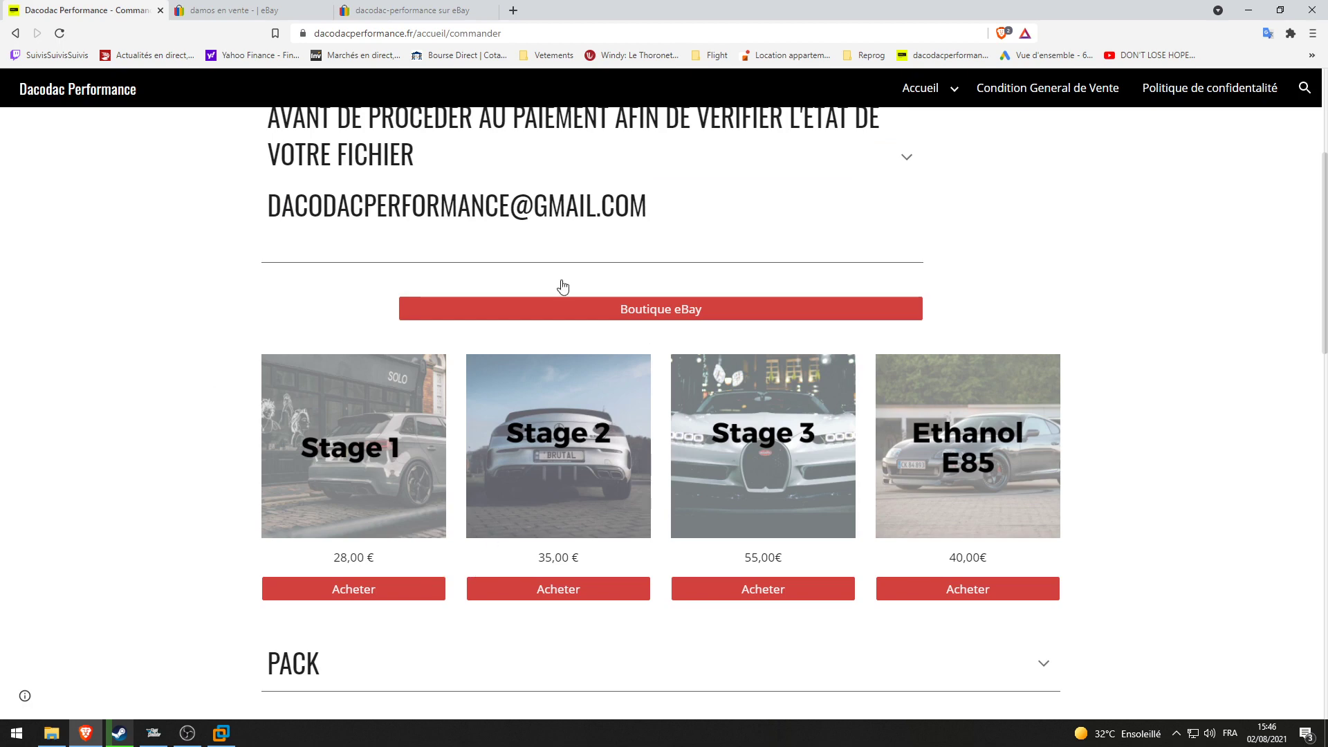
- Switch to the WinOLS virtual machine and import the desktop file Megane 3 into the open project as a new version named Megane 3
click(221, 733)
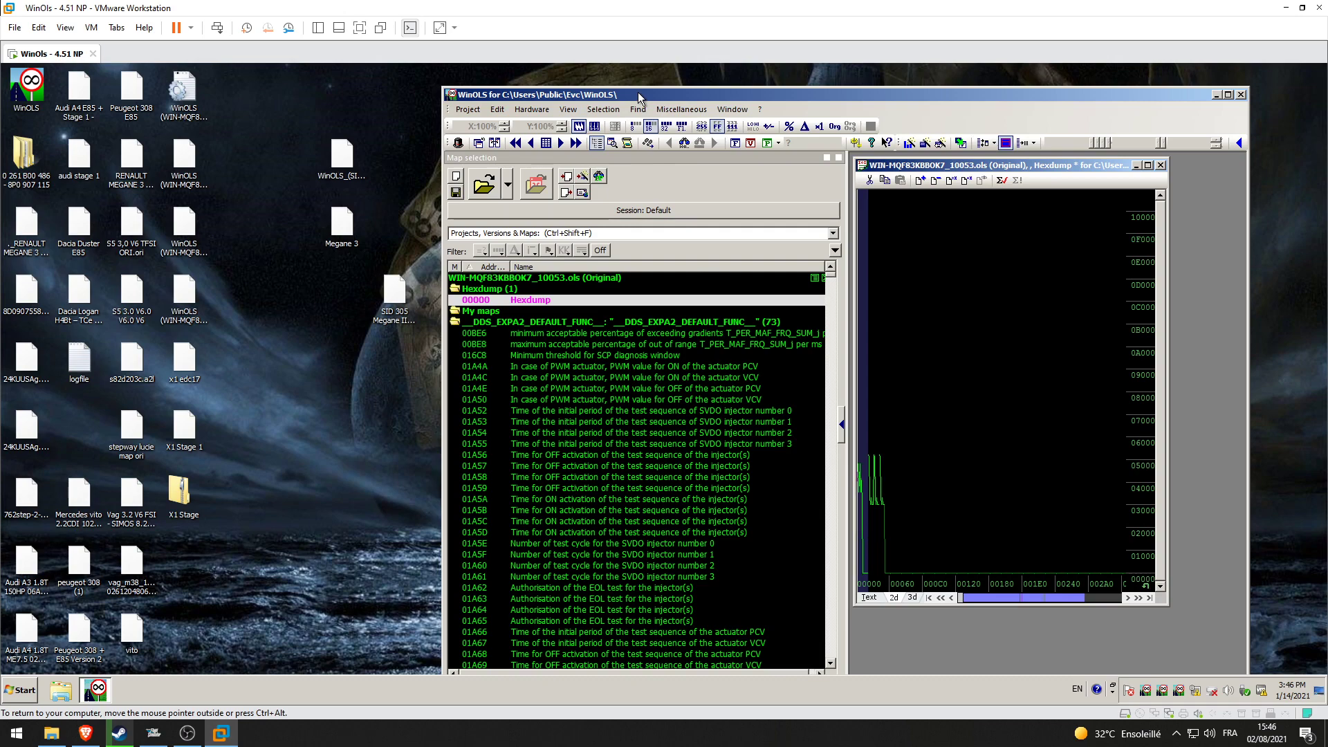
drag(624, 95, 587, 91)
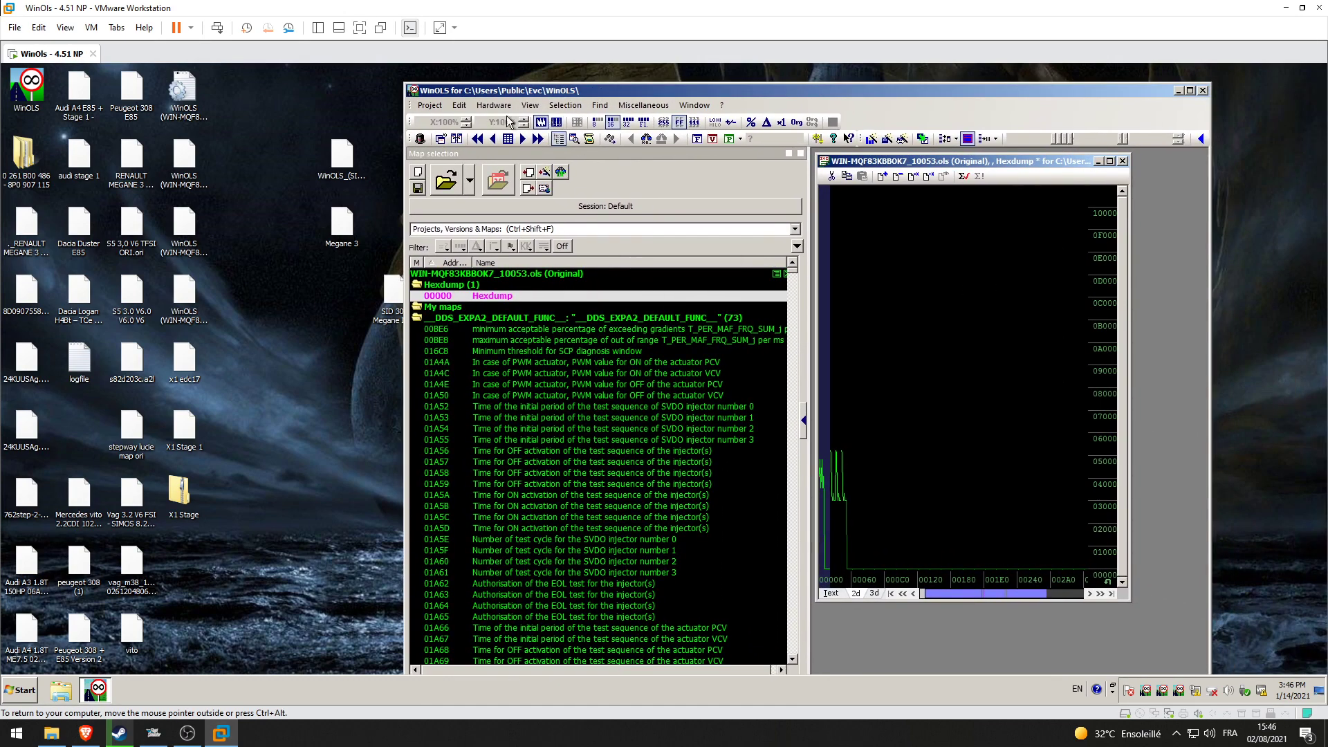
click(346, 242)
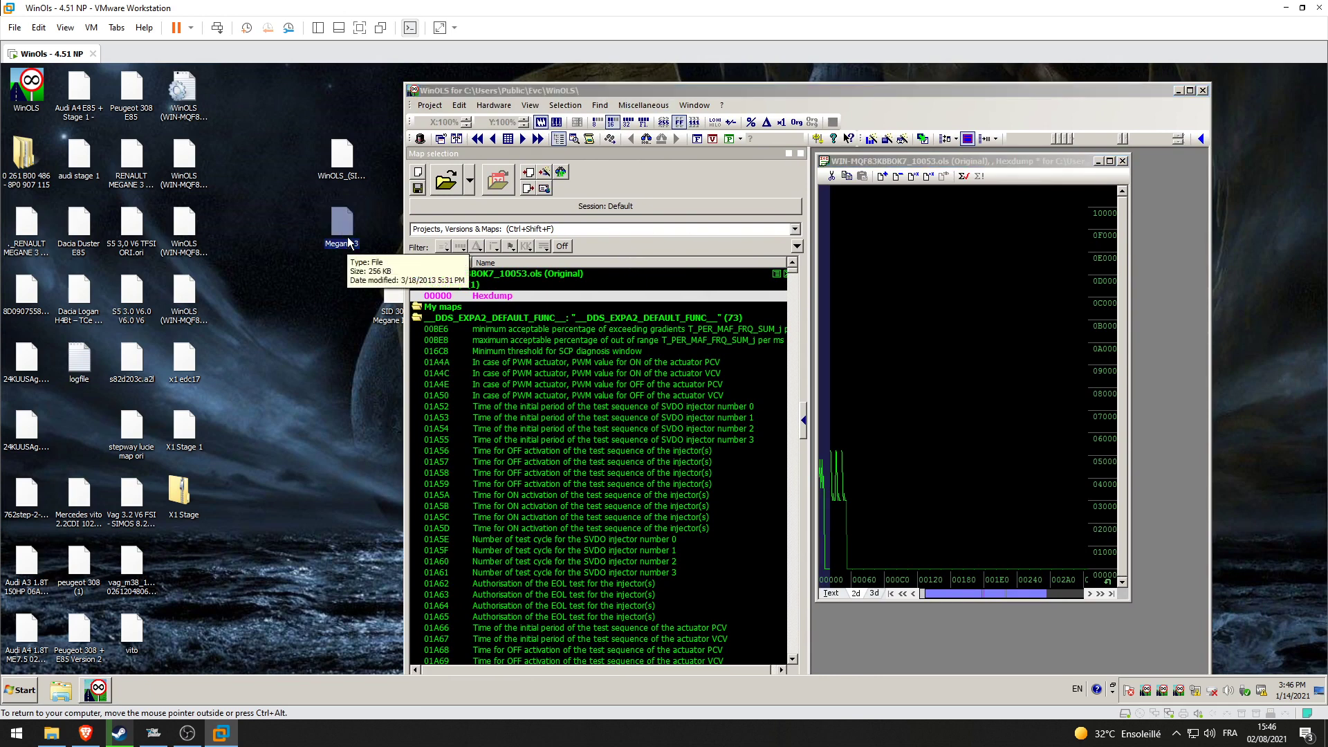
drag(870, 206, 923, 301)
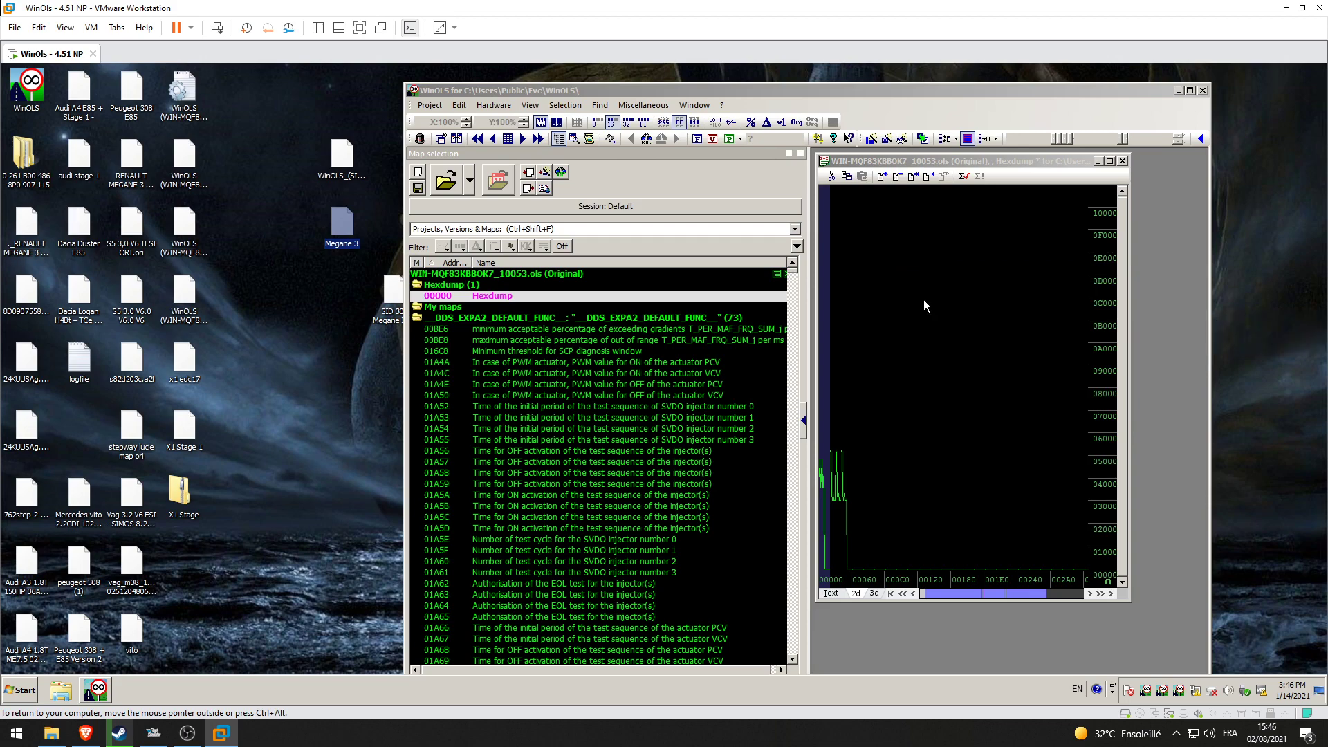
click(523, 564)
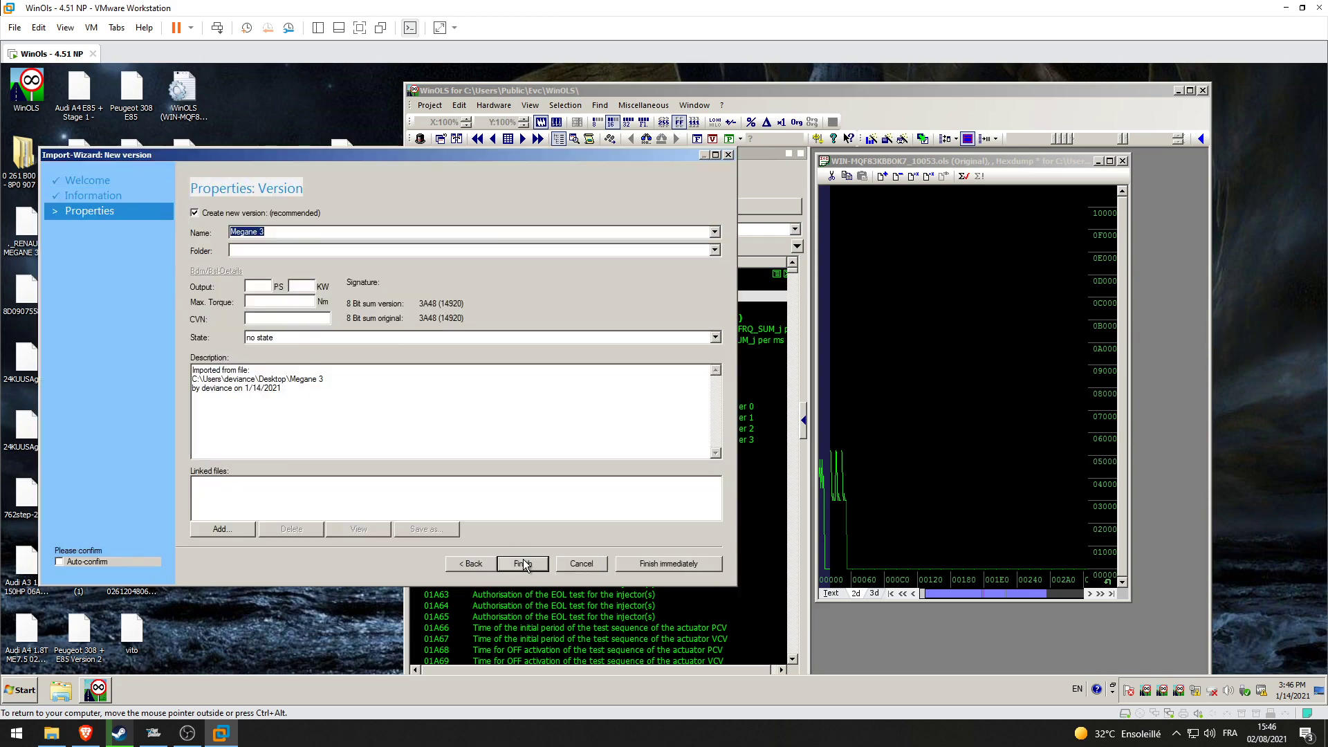
click(524, 563)
- Maximize the WinOLS window, widen the Megane 3 hexdump window and place it beside the original version's hexdump
double_click(696, 92)
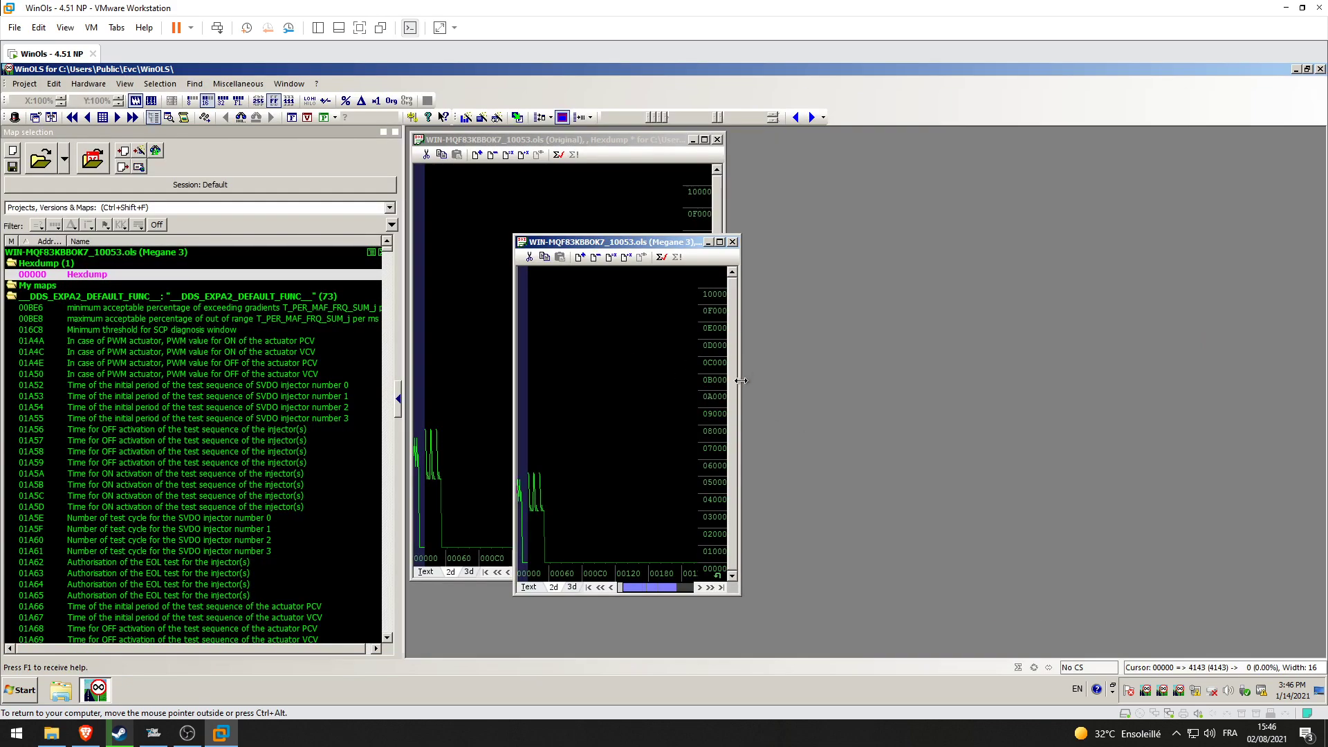
drag(741, 380, 882, 395)
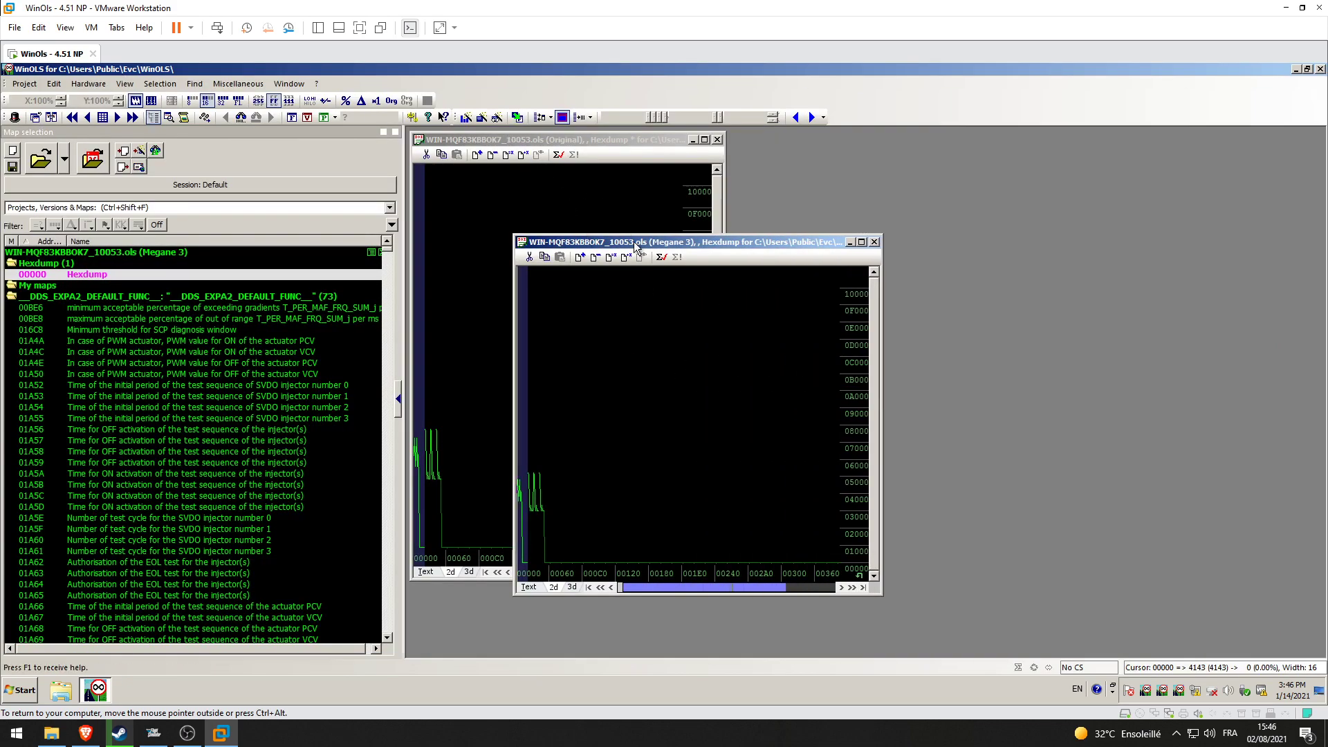
drag(635, 246, 1001, 256)
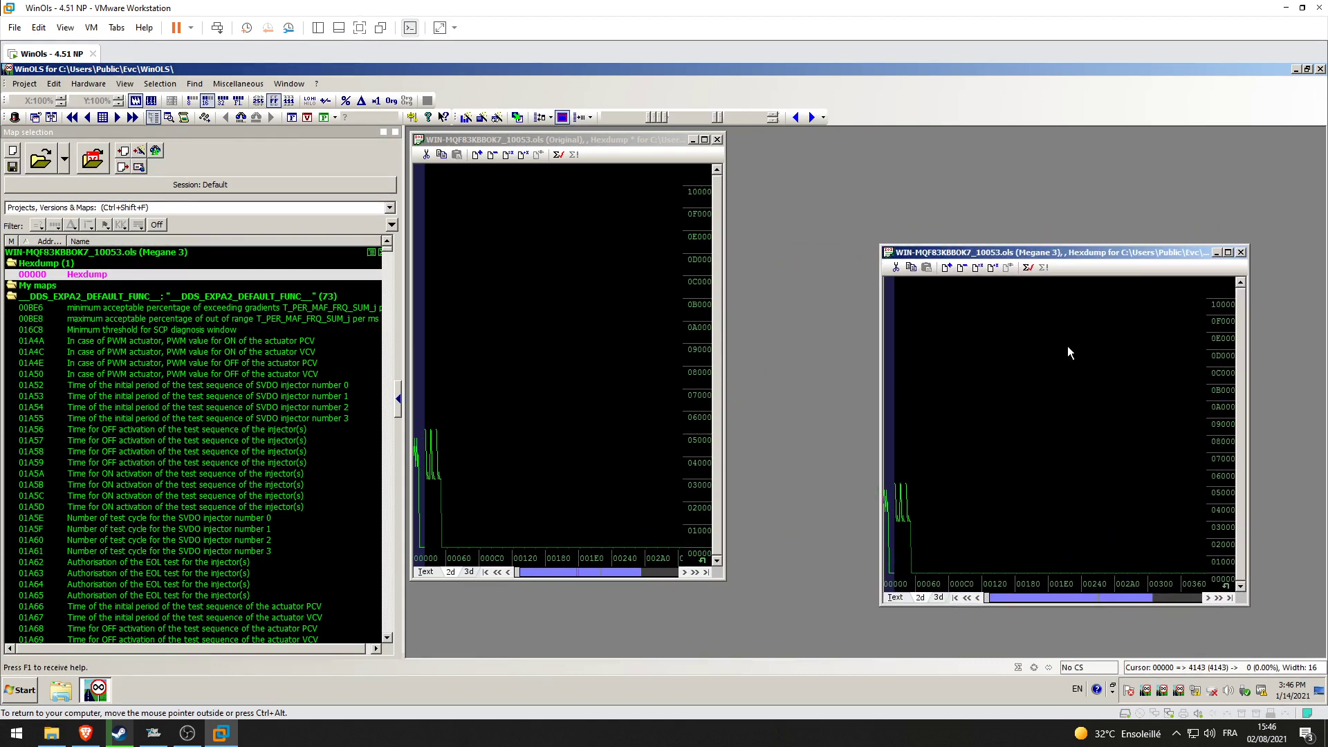
- Close the original version's hexdump window and enlarge the Megane 3 hexdump to fill the workspace
click(546, 142)
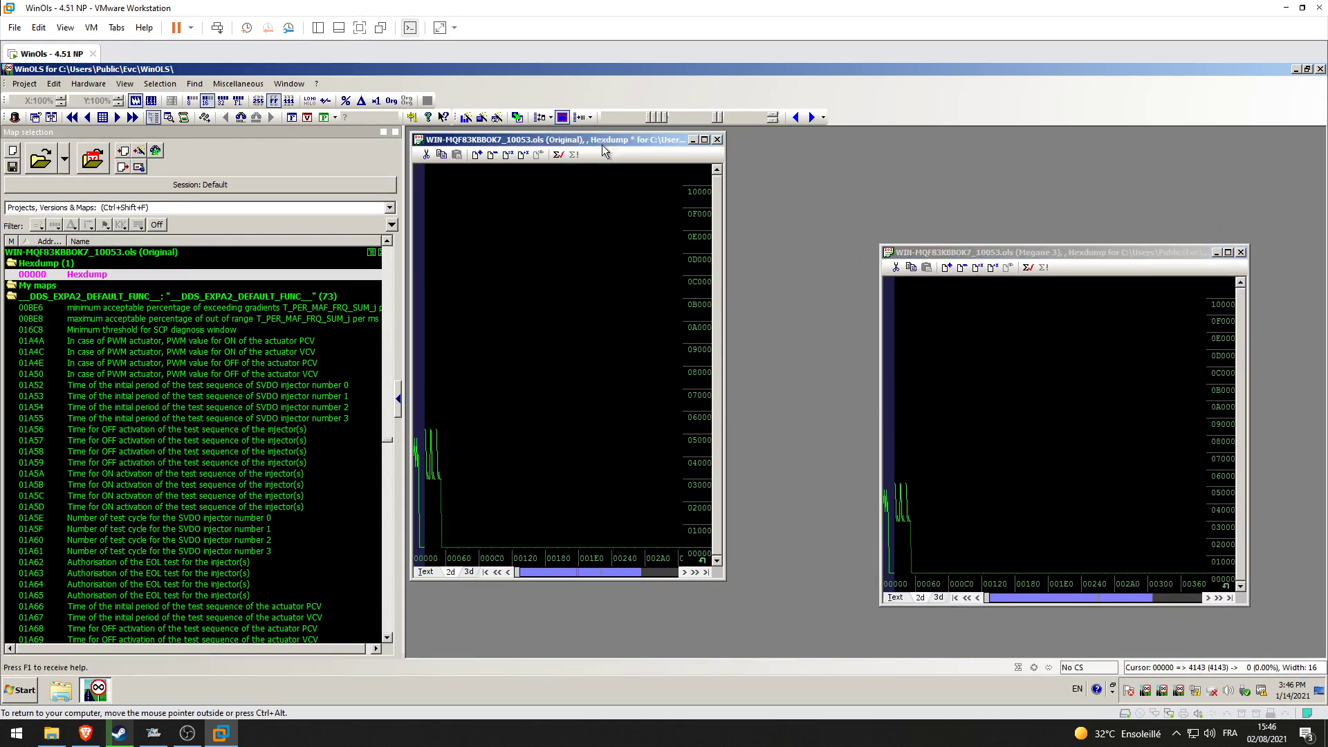
click(717, 141)
click(717, 421)
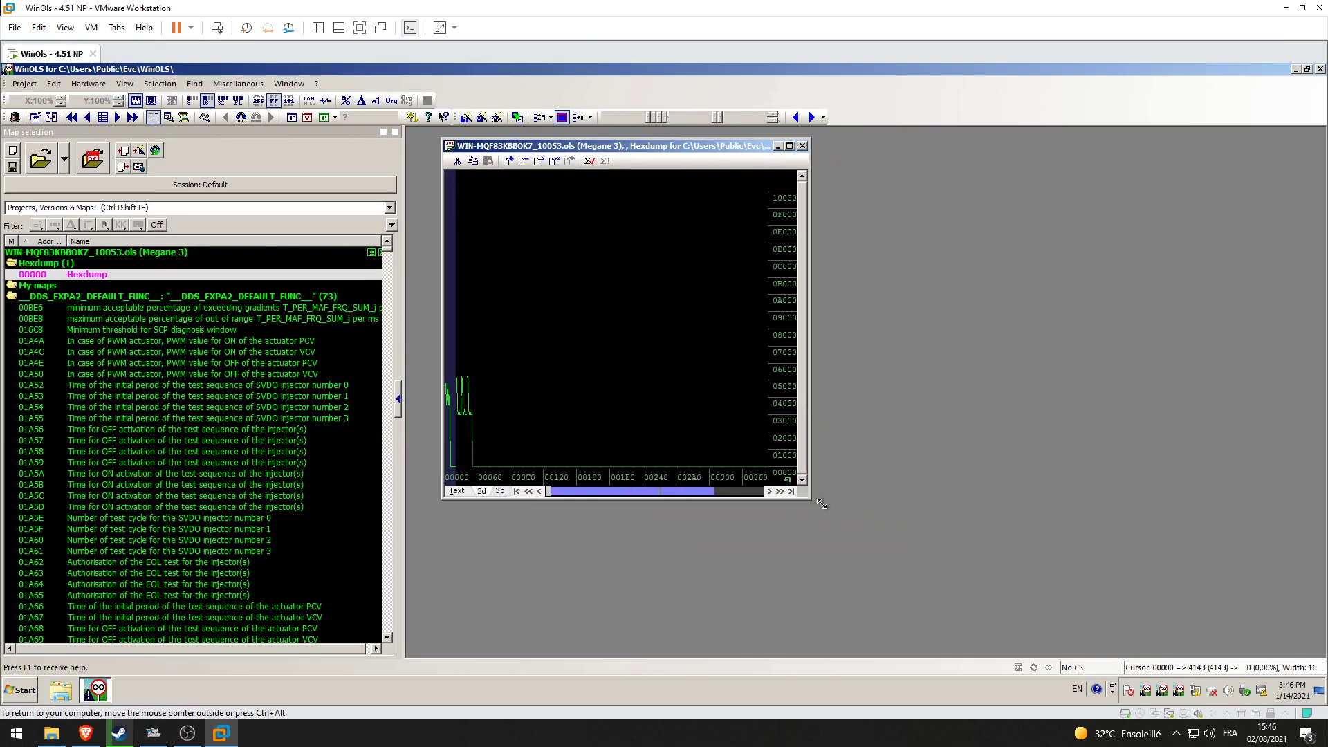
drag(810, 498, 1322, 654)
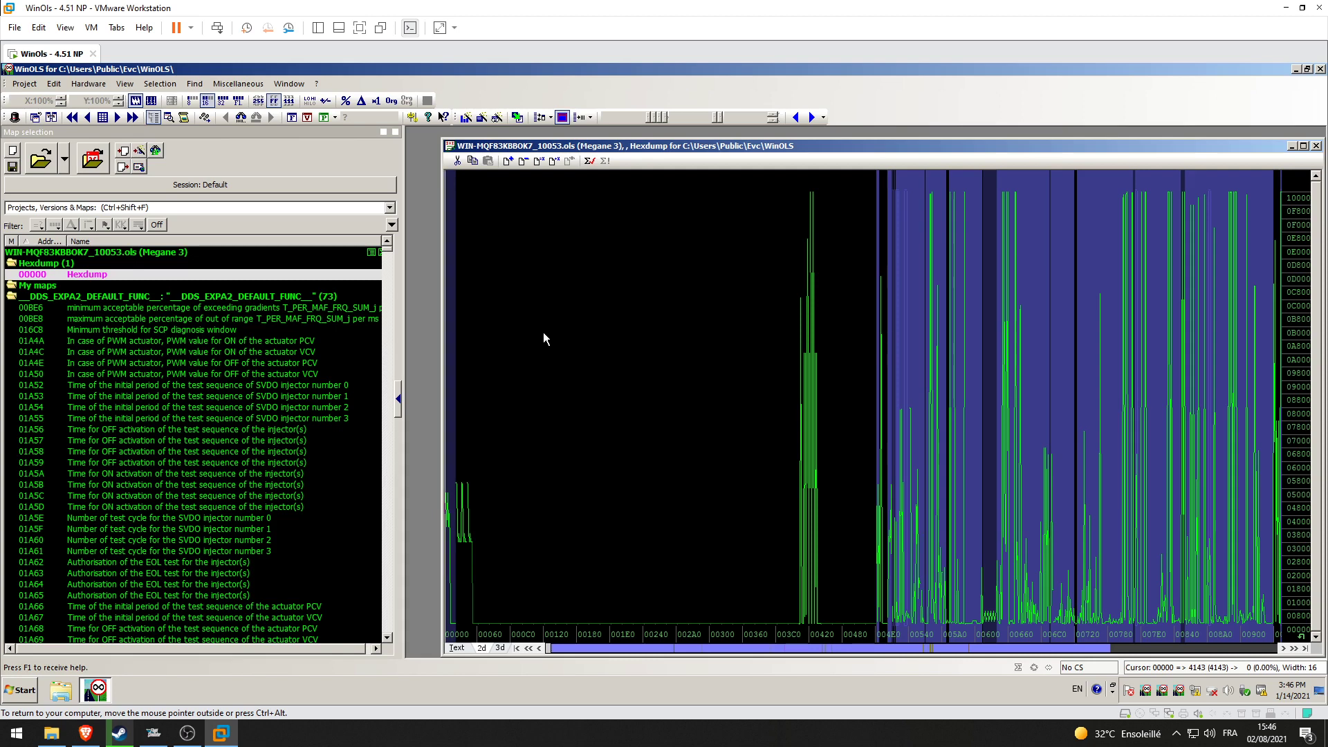
- Widen the map list and look through the named maps applied to the Megane 3 version
mouse_move(266, 330)
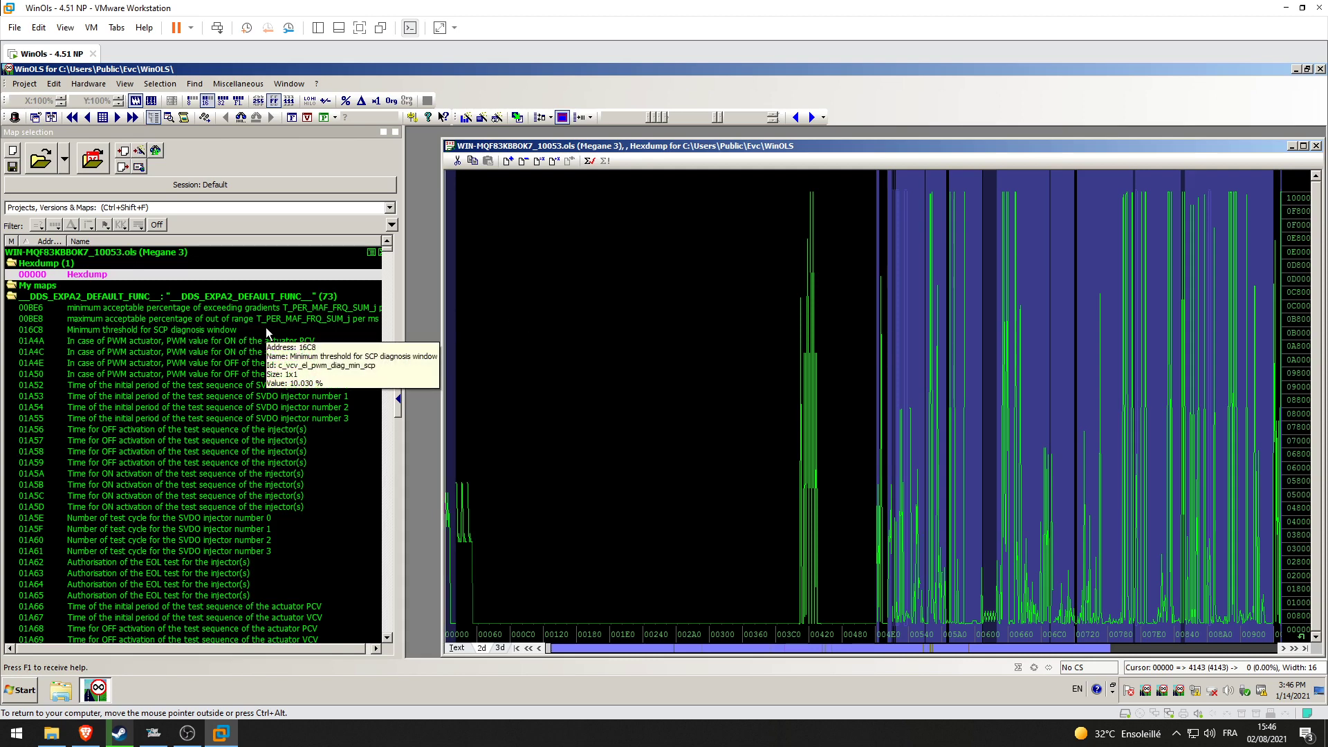
mouse_move(256, 403)
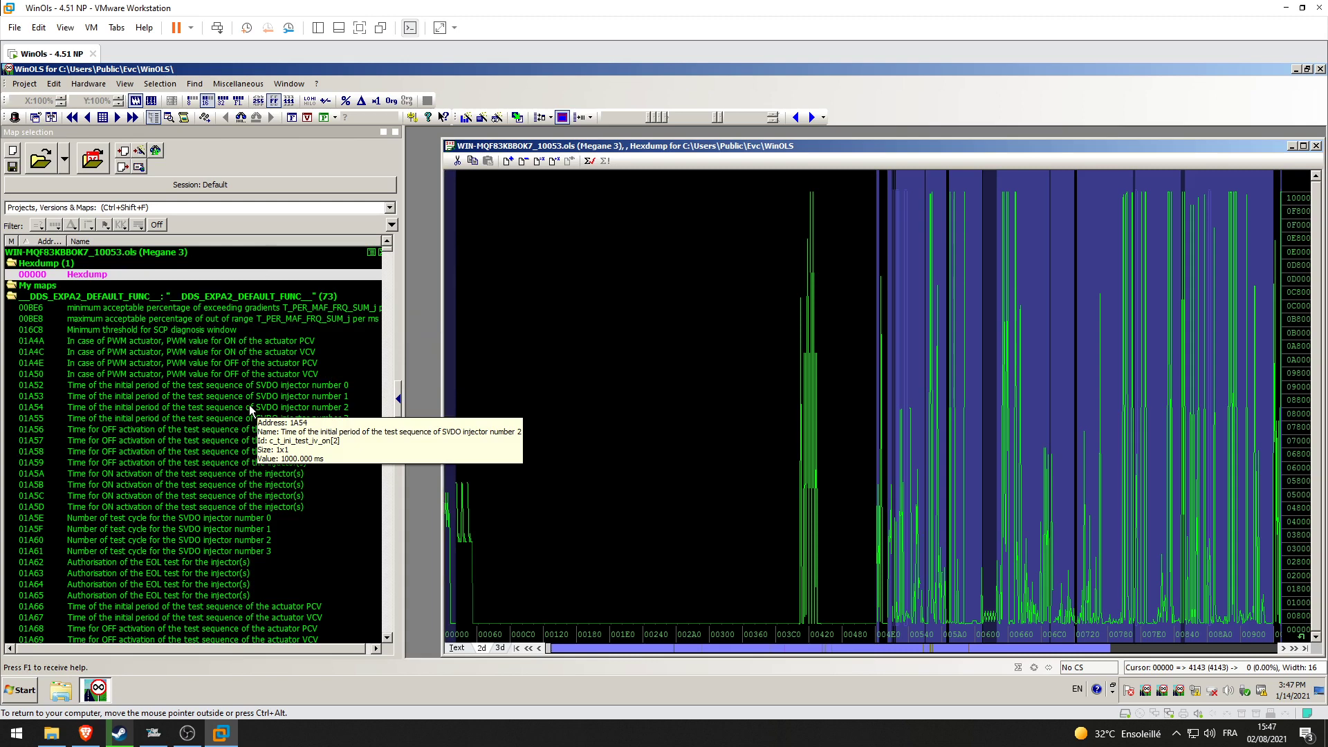
scroll(250, 405, down, 4)
scroll(232, 402, up, 4)
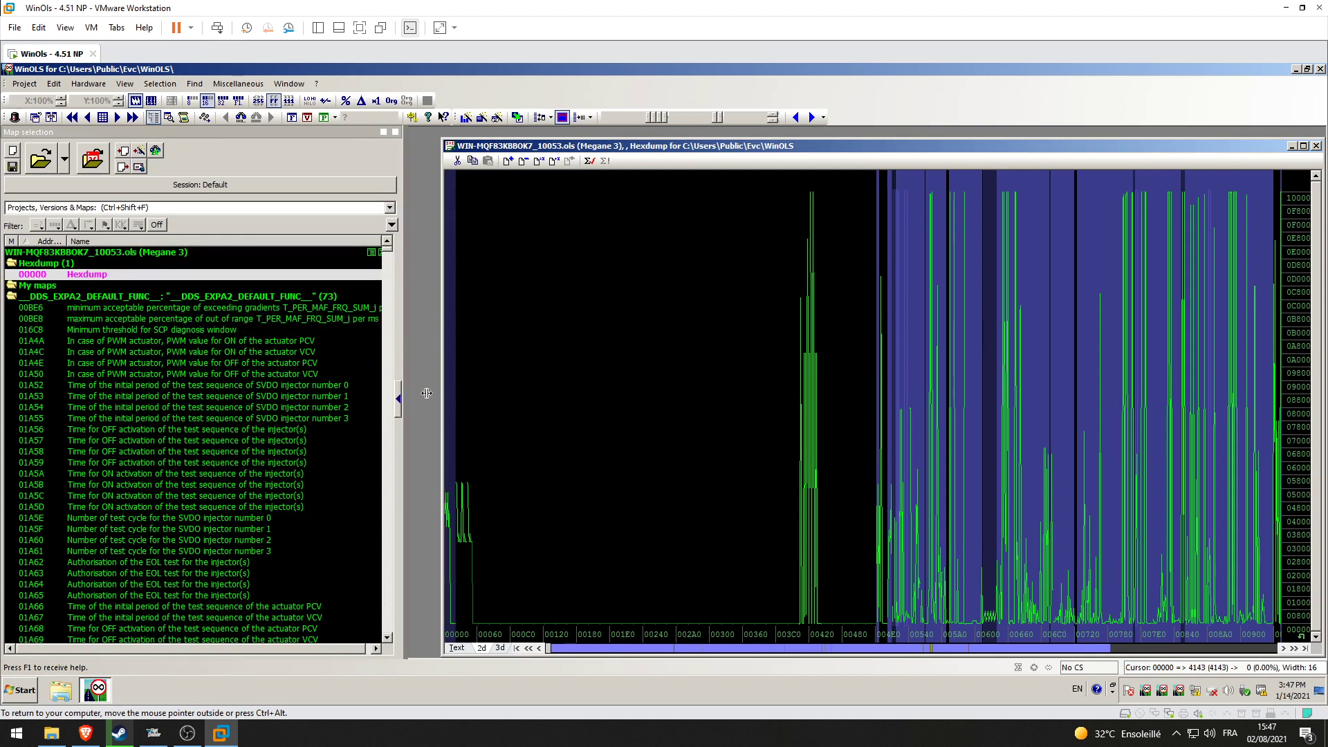
drag(404, 398, 462, 399)
mouse_move(368, 394)
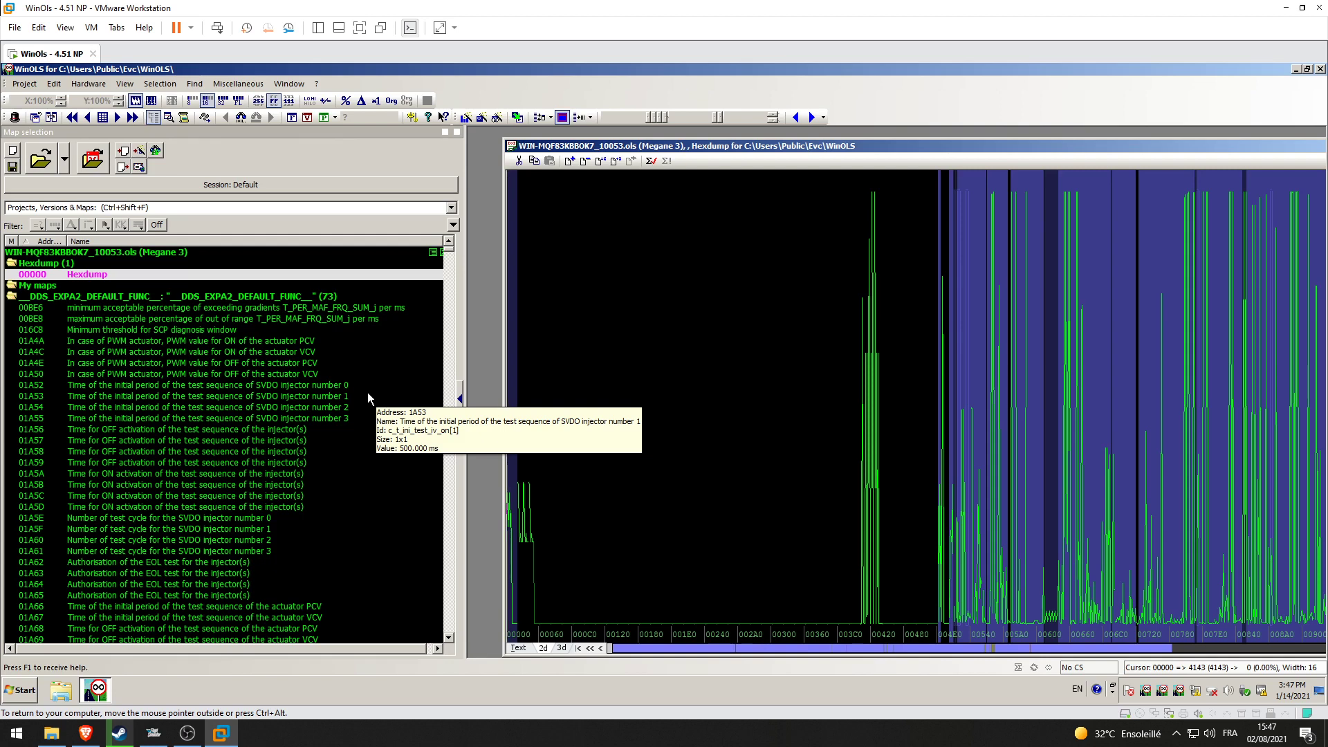
scroll(342, 406, down, 4)
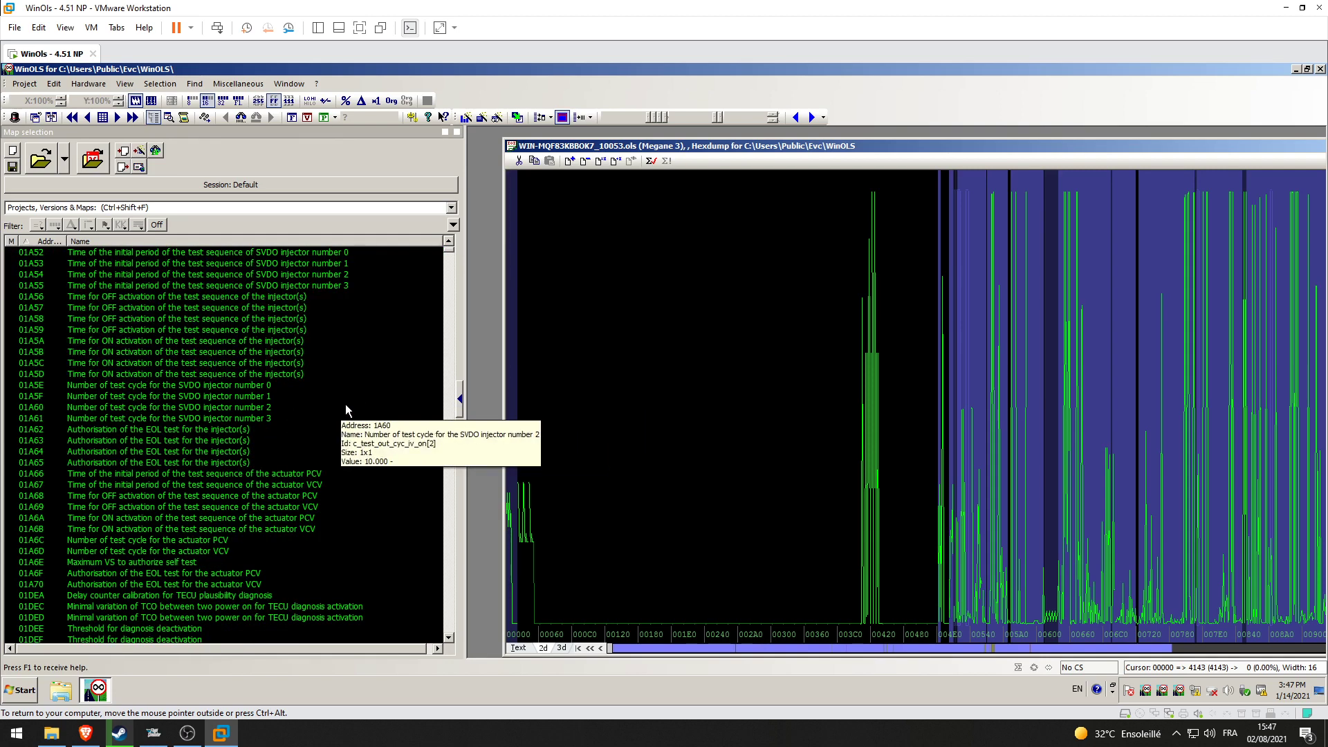
scroll(345, 404, up, 4)
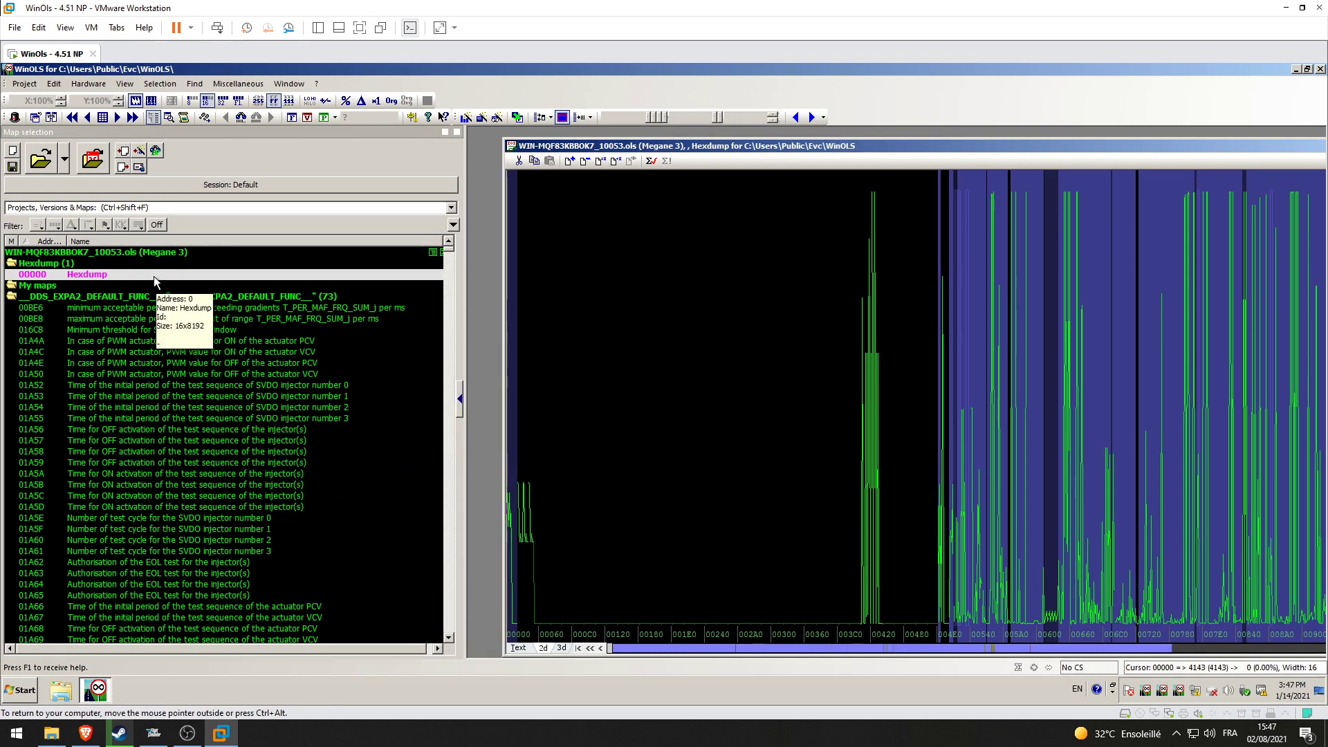
- Search the map list for "start of injection" and open the pre-injection 1 separation table at address 18138
click(154, 208)
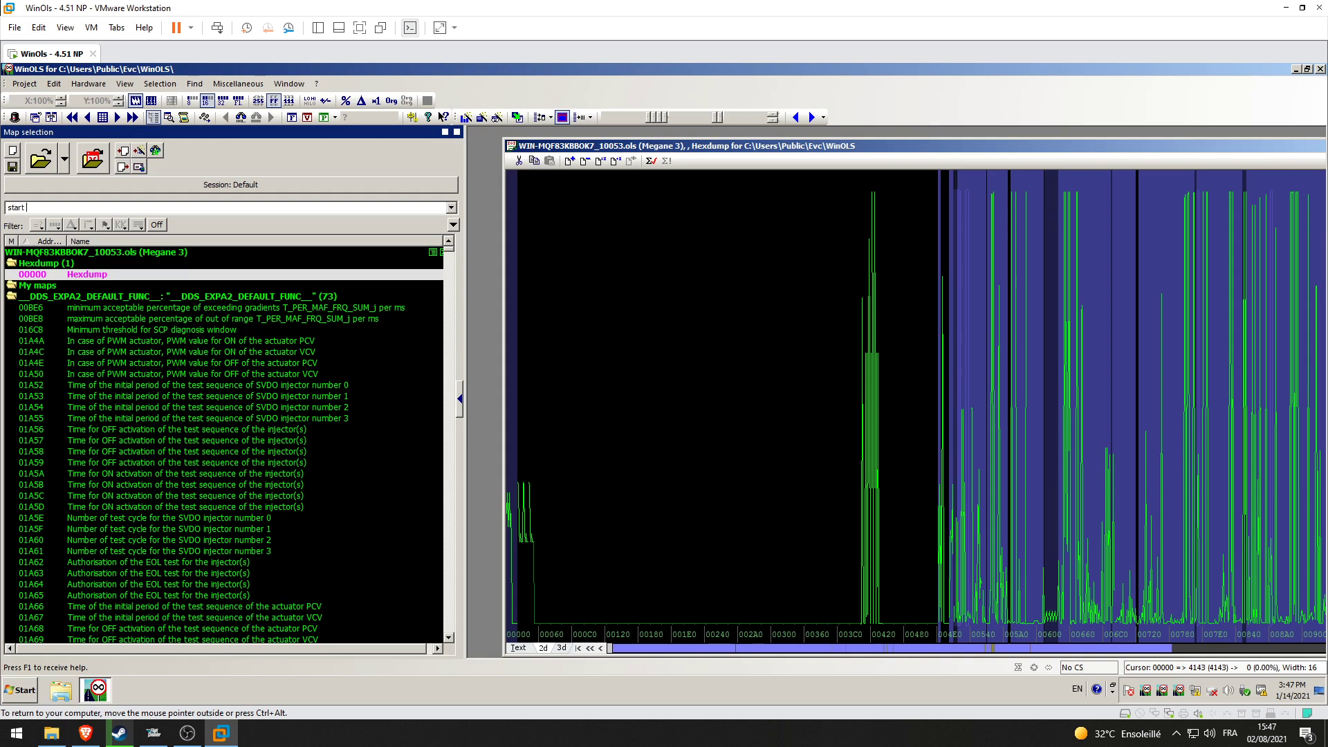
key(Return)
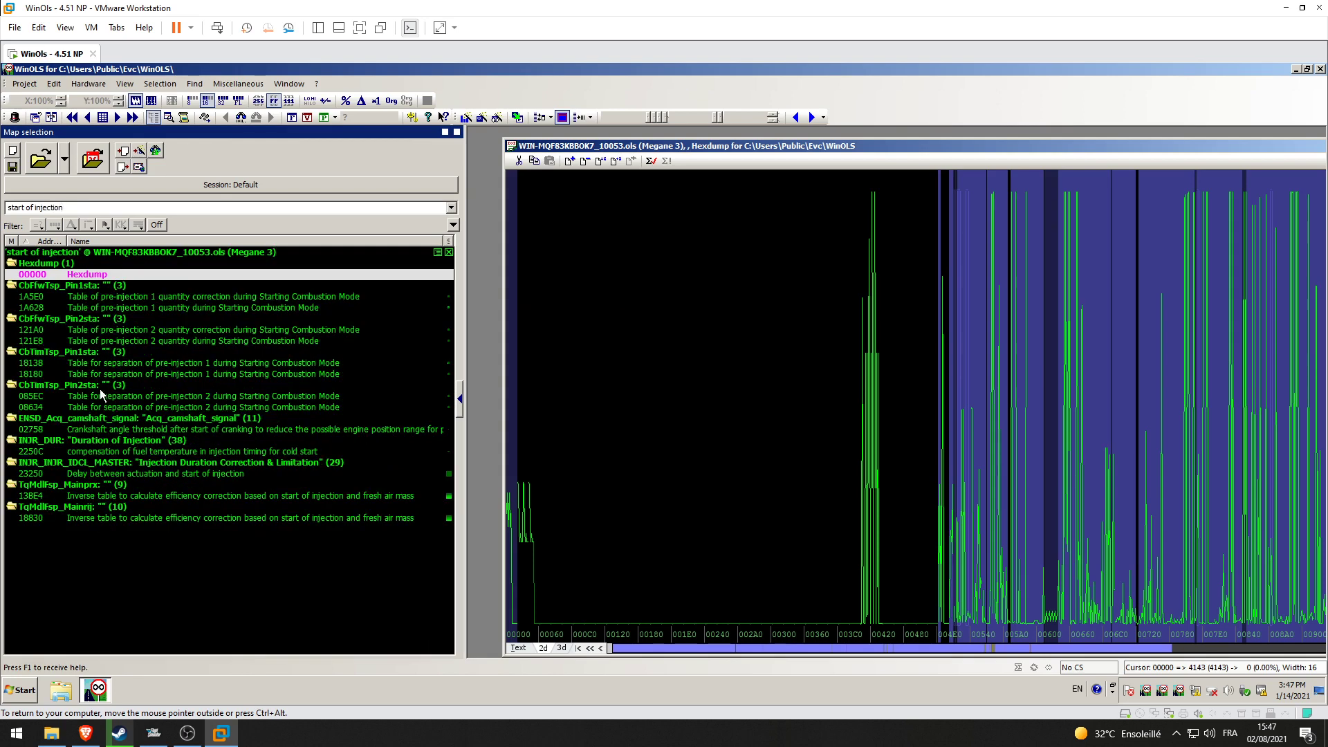
double_click(40, 364)
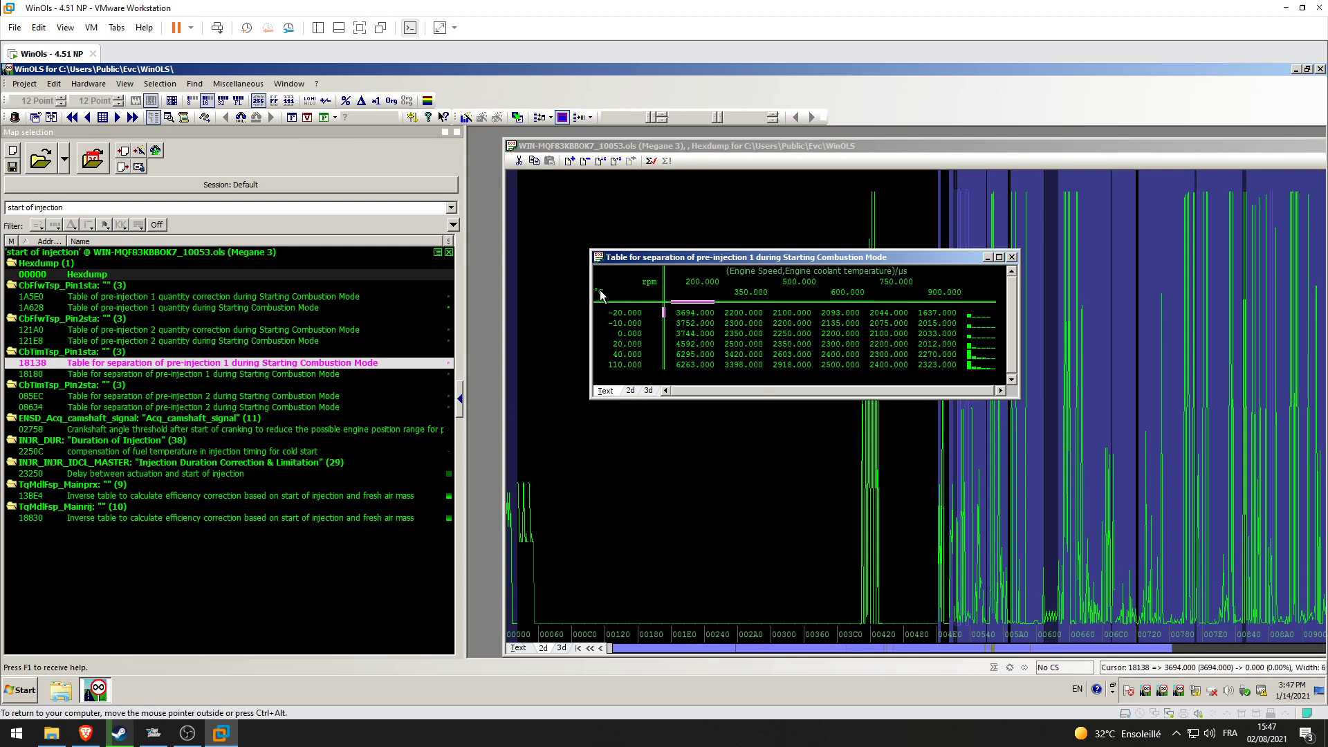
- Examine the coolant temperature and engine speed axes of the pre-injection 1 separation table, and close the table
key(Up)
click(629, 316)
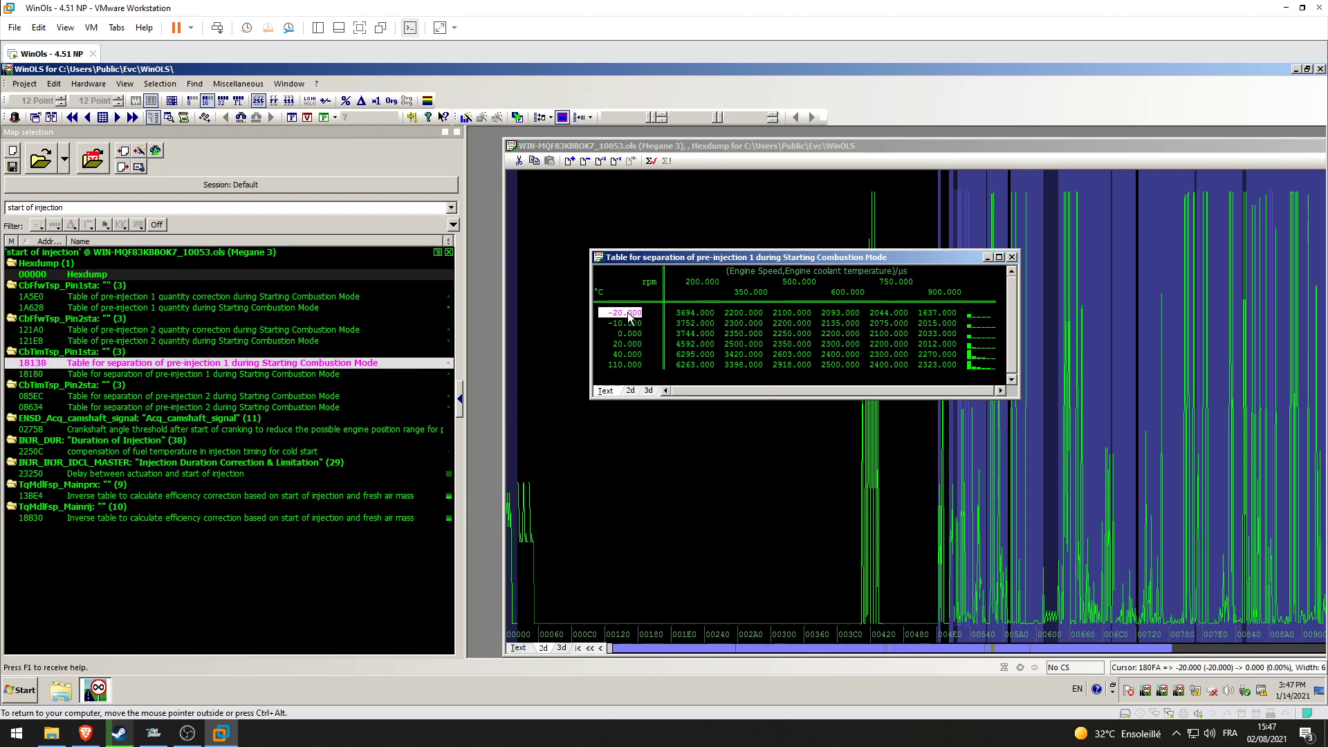
click(716, 286)
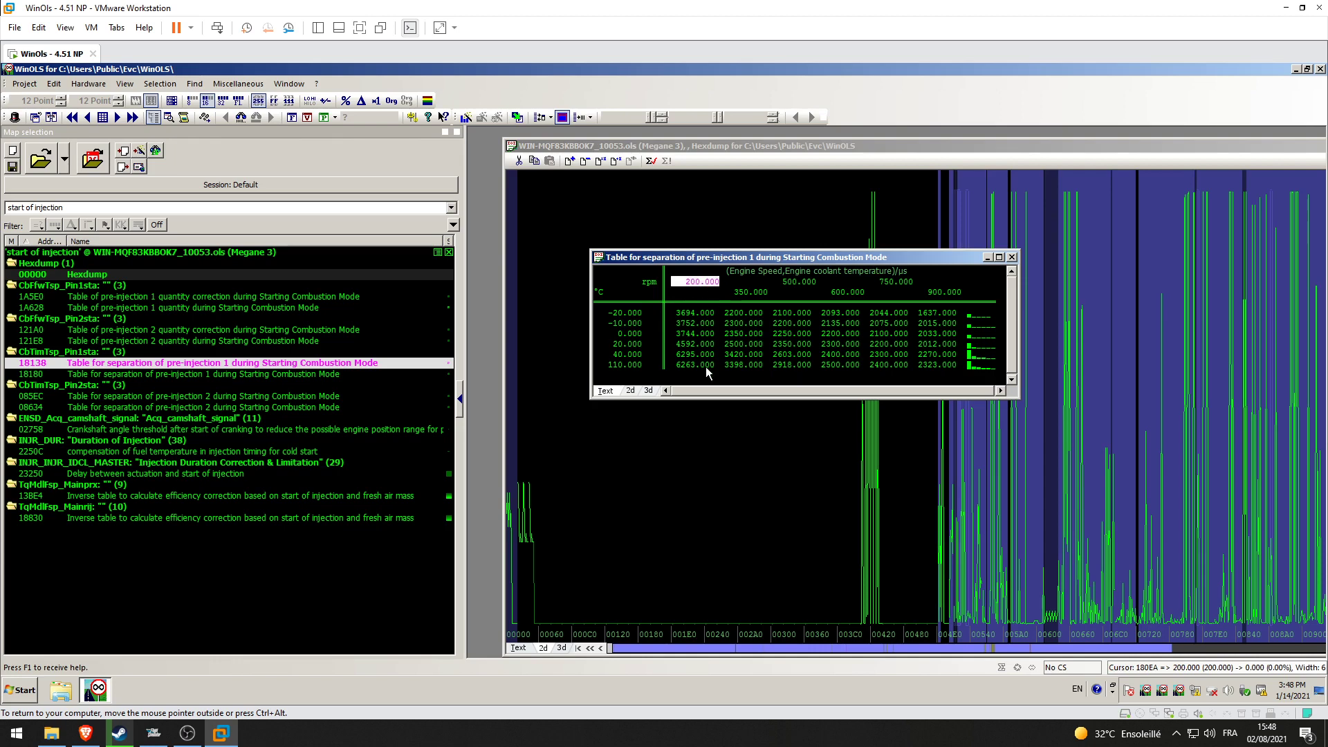
click(626, 366)
click(617, 314)
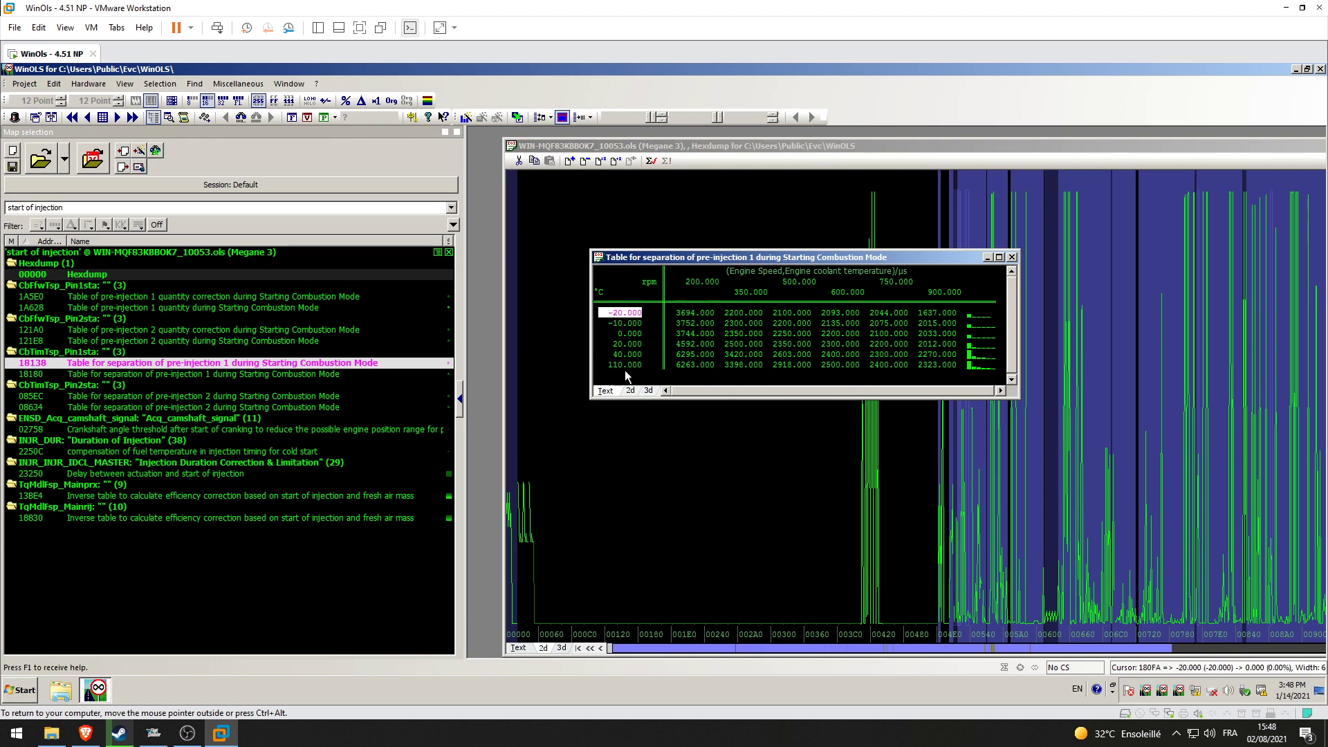
click(626, 368)
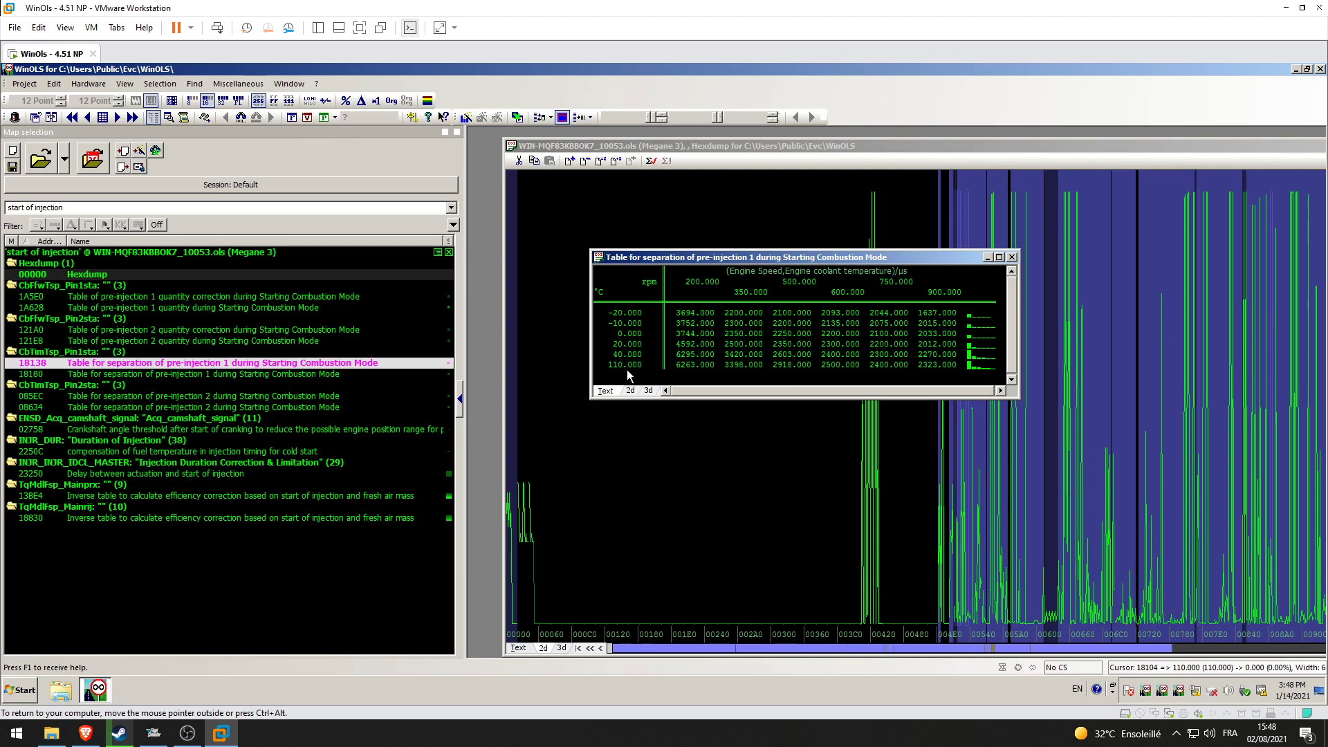
click(1012, 258)
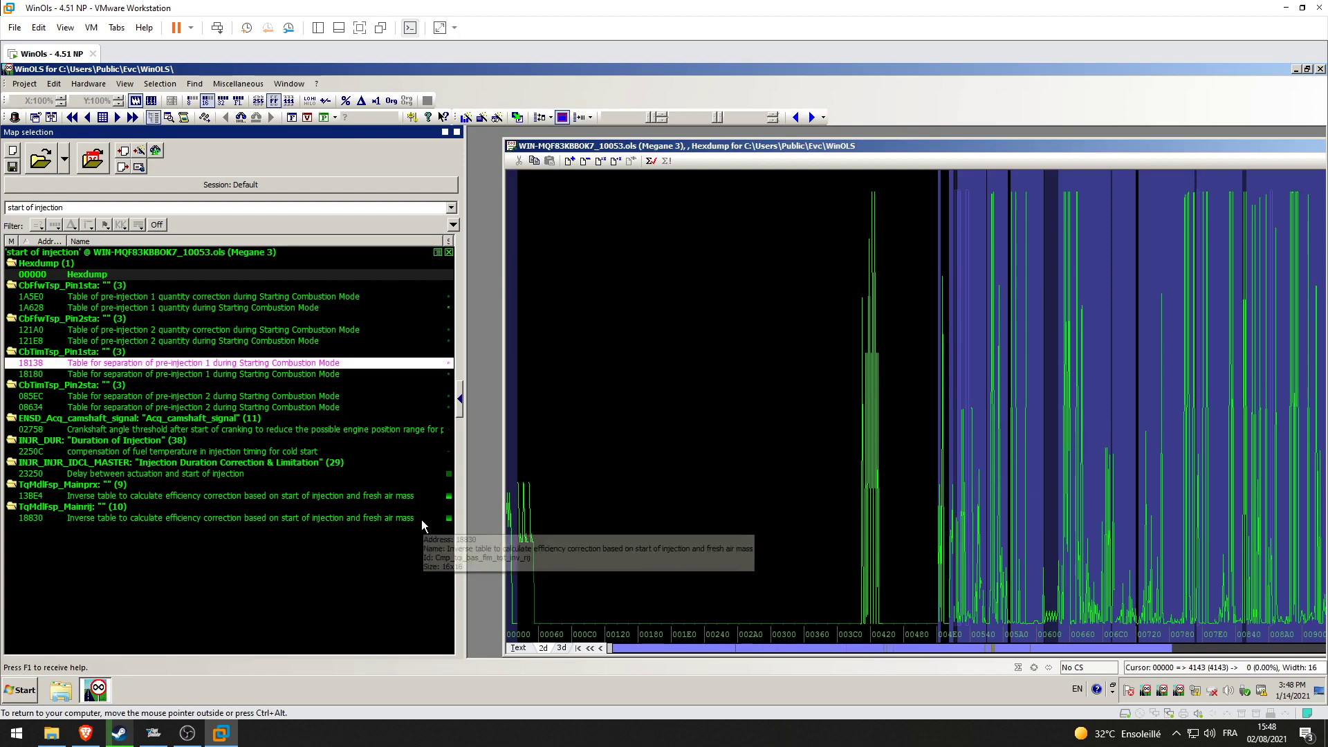
- Clear the map search to browse the full map list, and close the Megane 3 hexdump
click(170, 208)
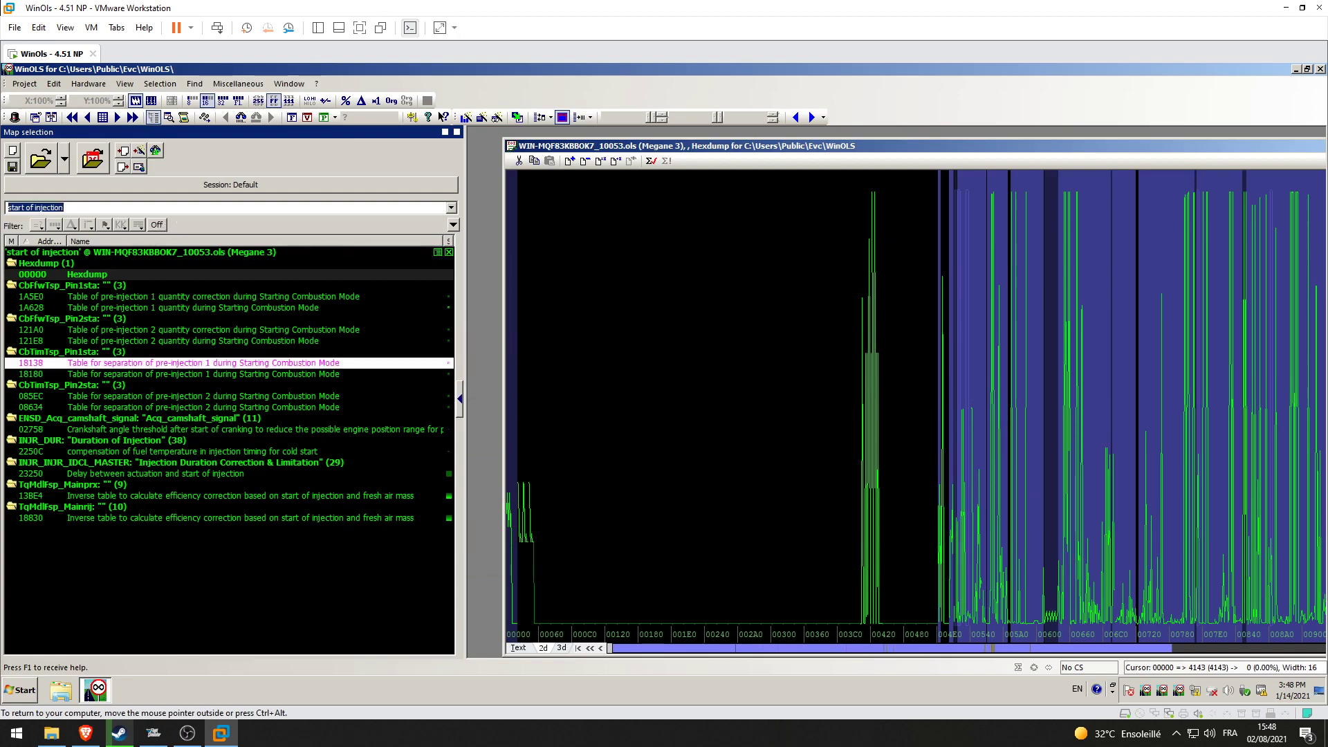
key(BackSpace)
scroll(147, 584, down, 10)
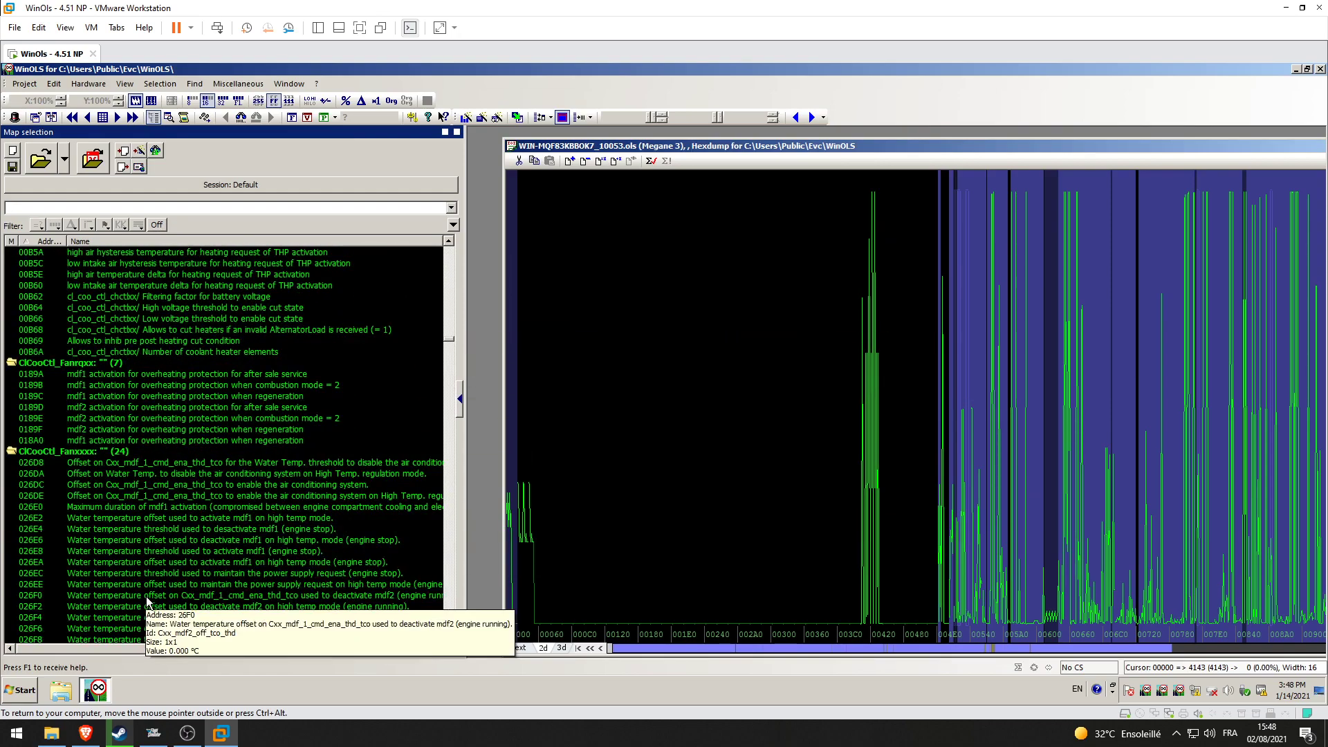
scroll(184, 542, down, 10)
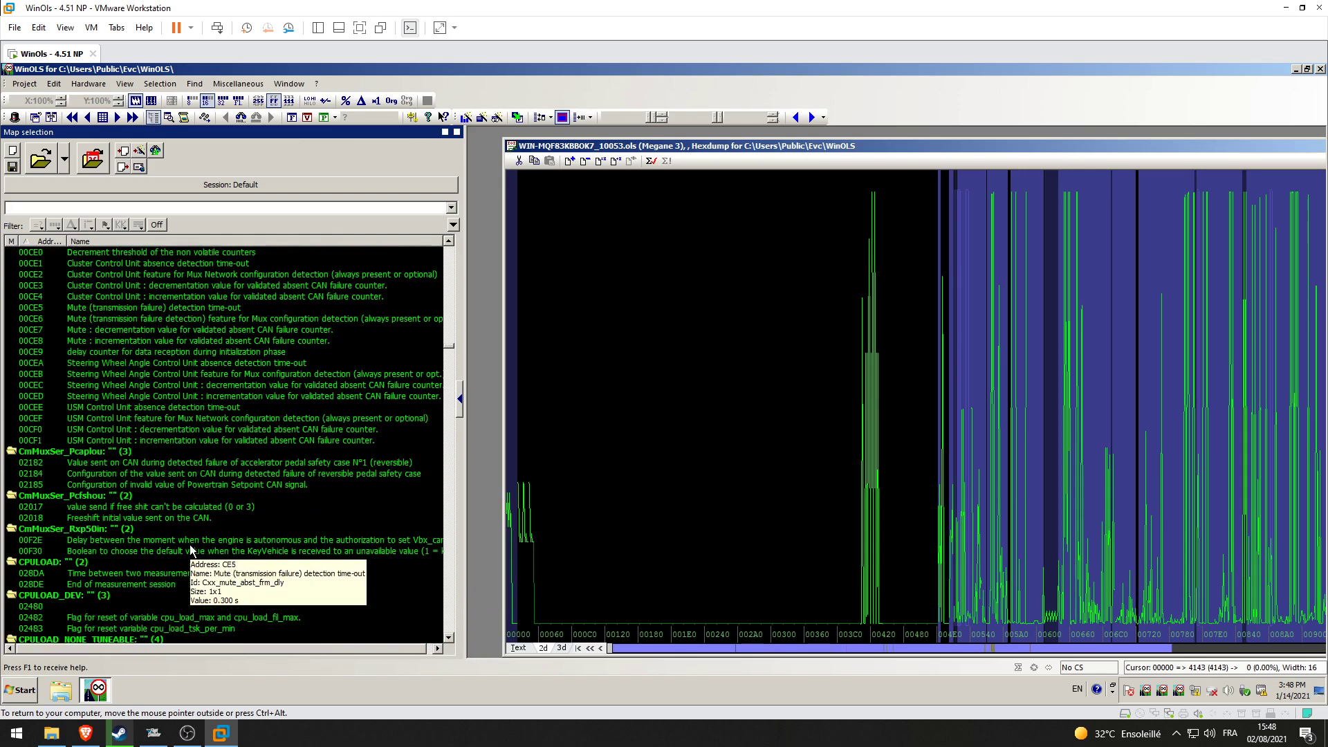
scroll(192, 551, down, 3)
drag(554, 143, 360, 151)
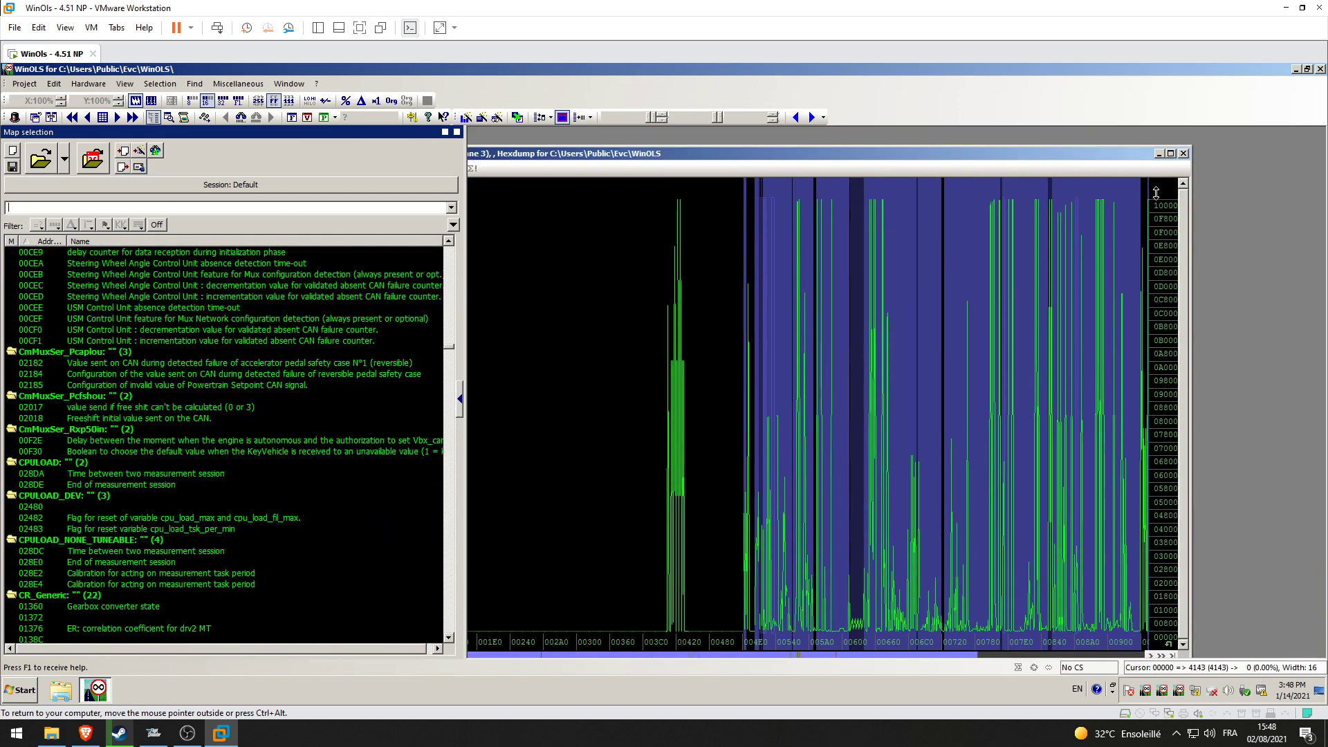
click(1184, 153)
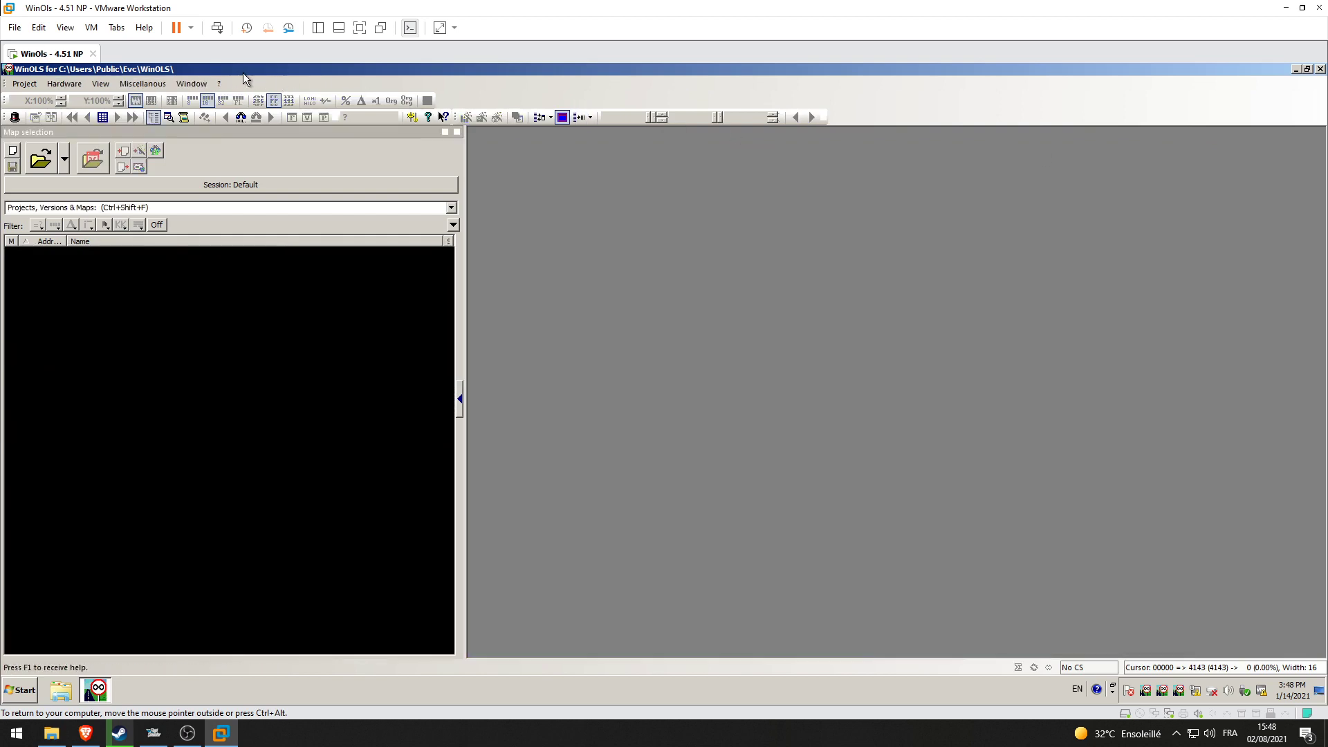
- Uncover the desktop beside the program window and load the Megane 3 file from it as a new project
drag(276, 72, 848, 125)
drag(349, 158, 411, 197)
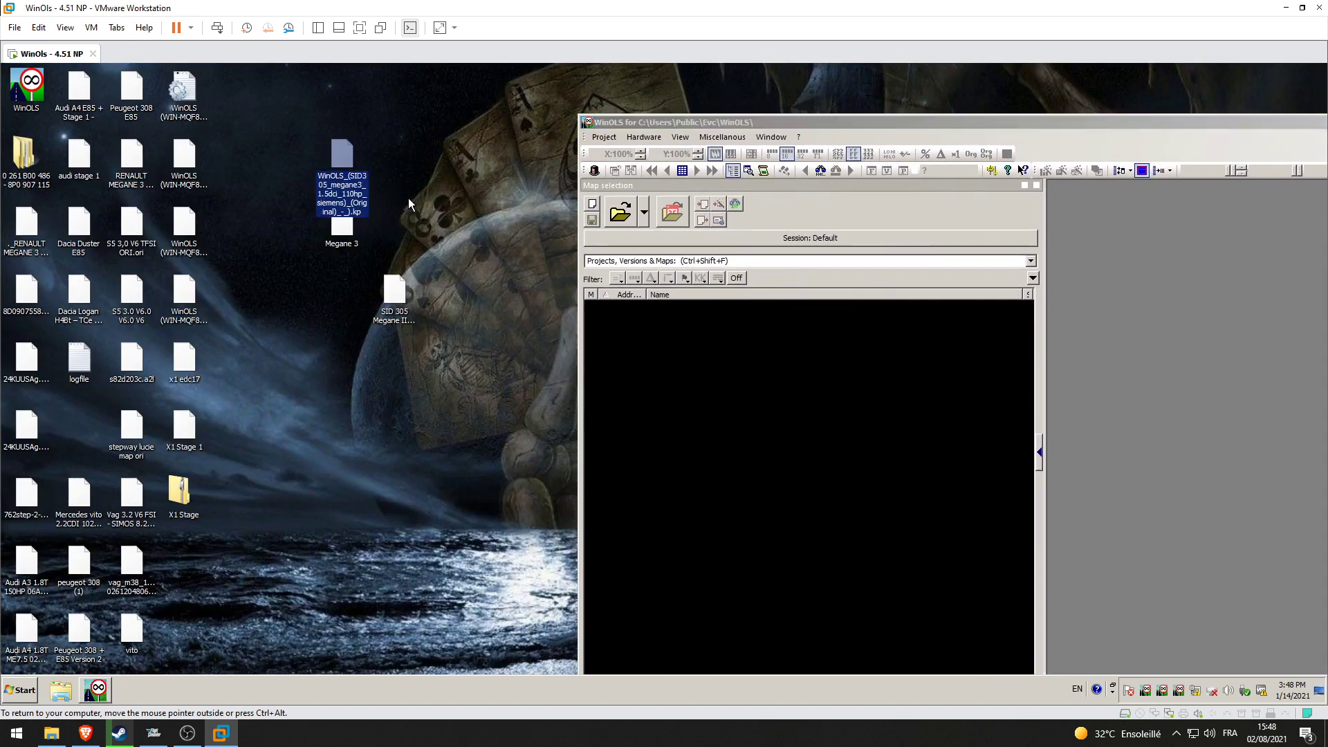
click(408, 198)
click(343, 244)
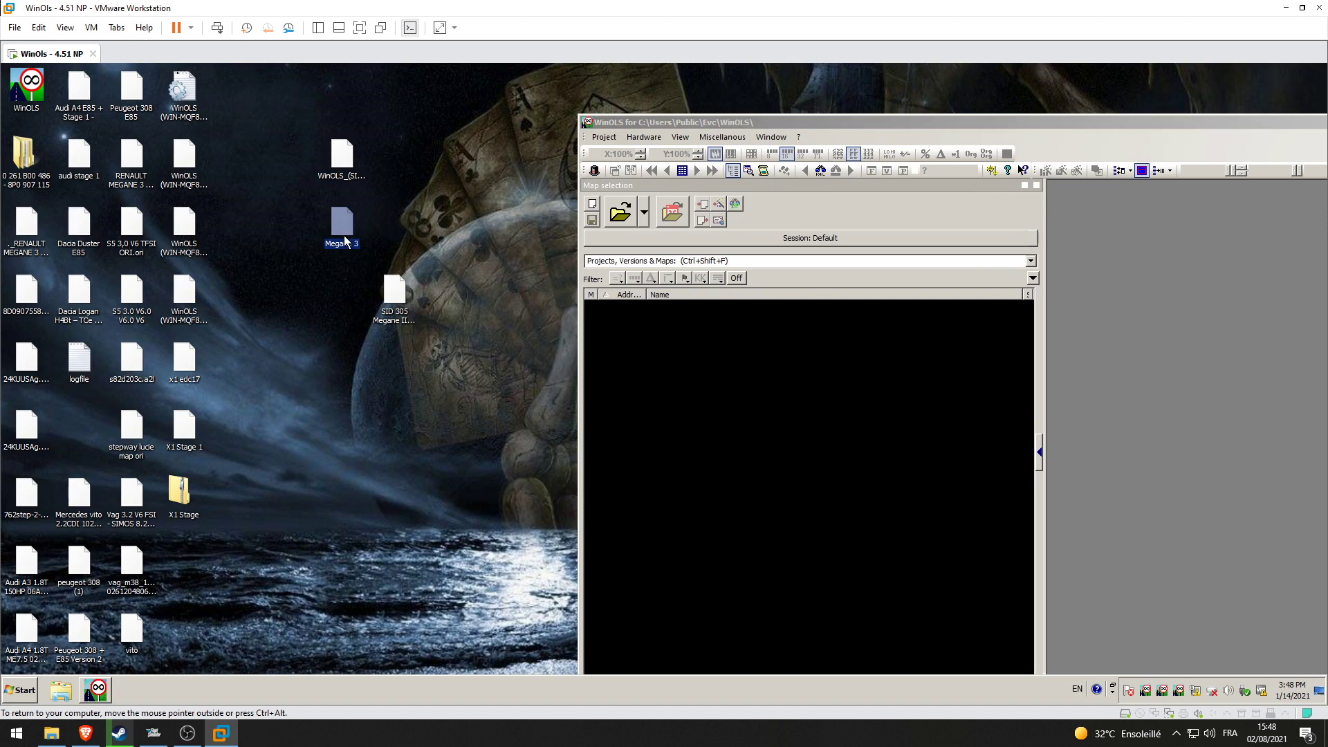
drag(343, 235, 1130, 343)
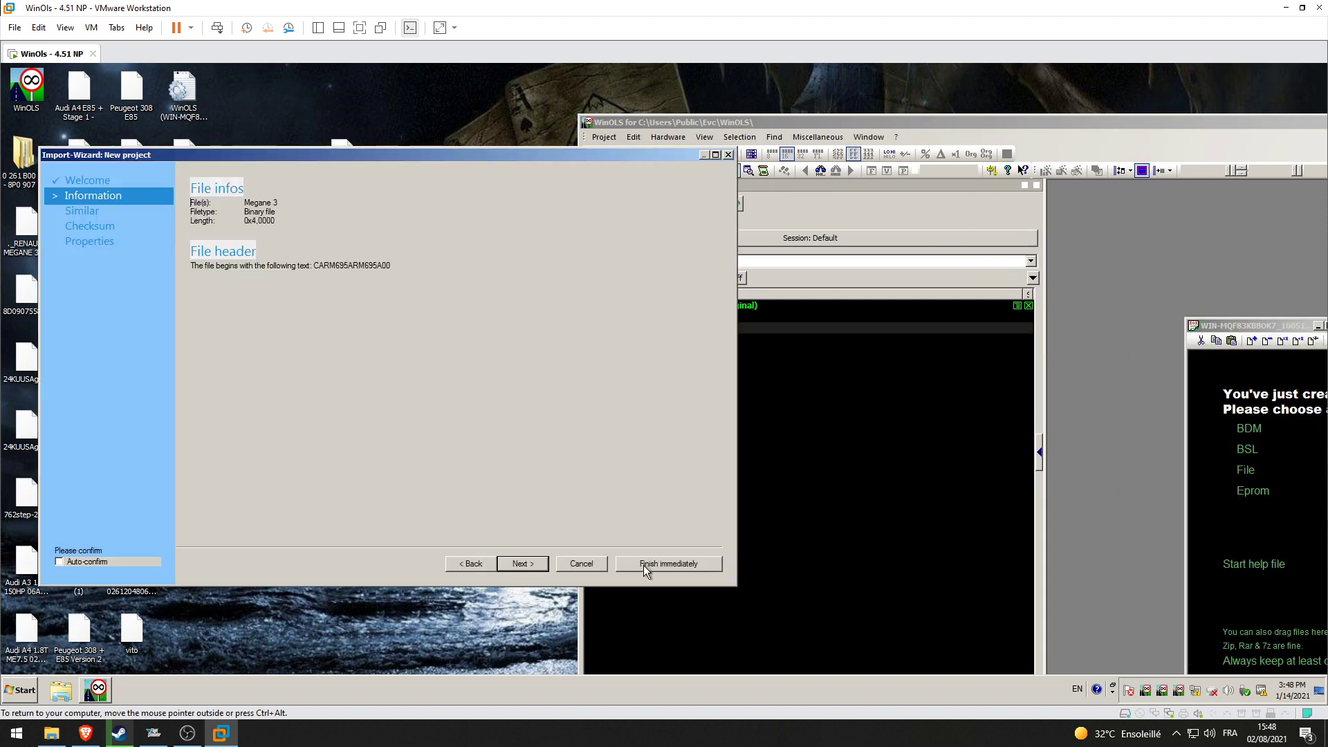
- Complete the Megane 3 import wizard, ignoring similar projects and leaving the project properties unfilled
click(525, 564)
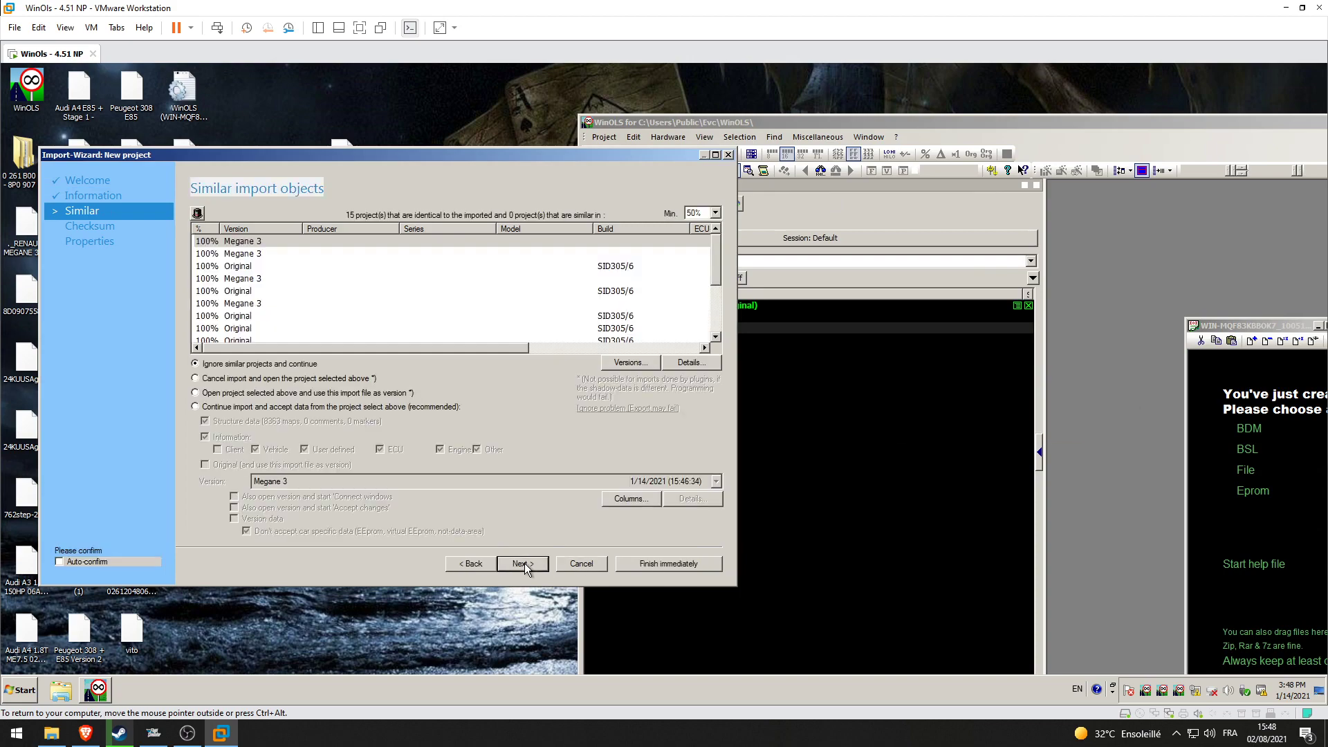
click(524, 563)
click(525, 563)
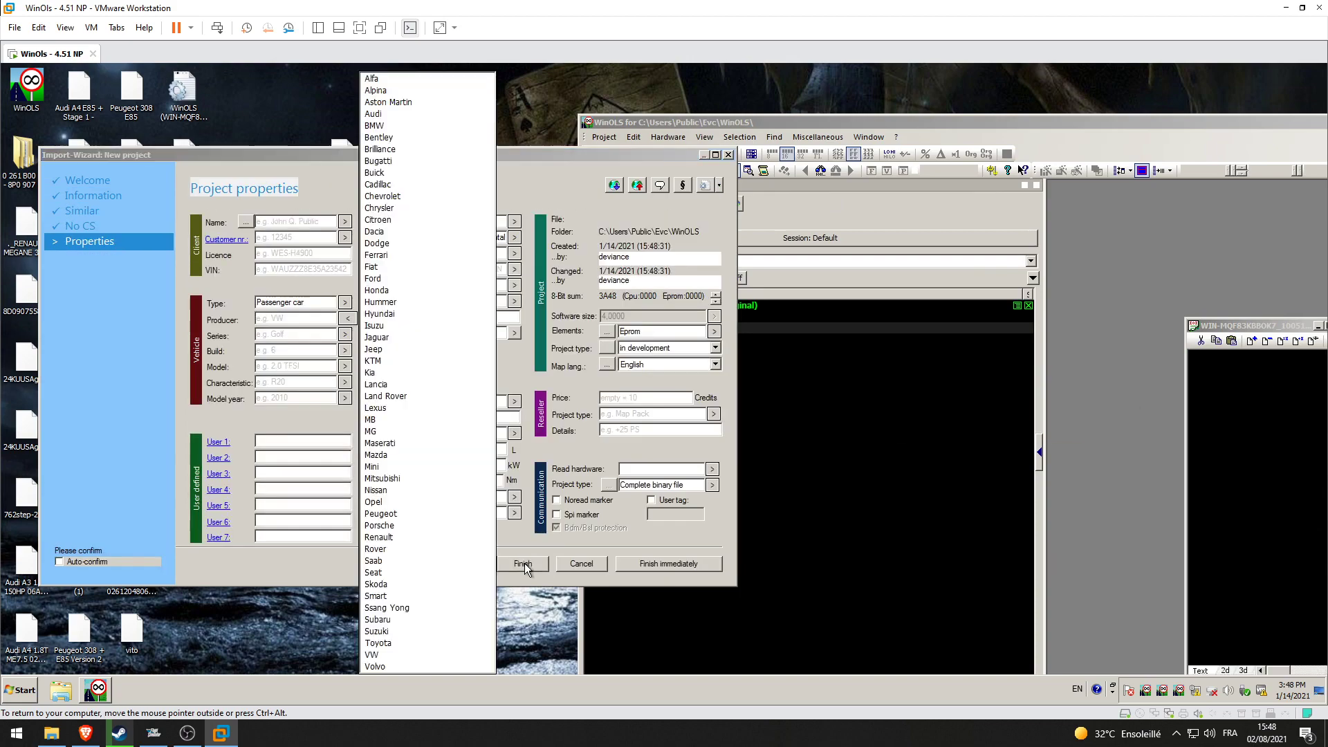
click(524, 563)
- Maximize the program window and enlarge the new project's hexdump to fill the workspace
double_click(766, 121)
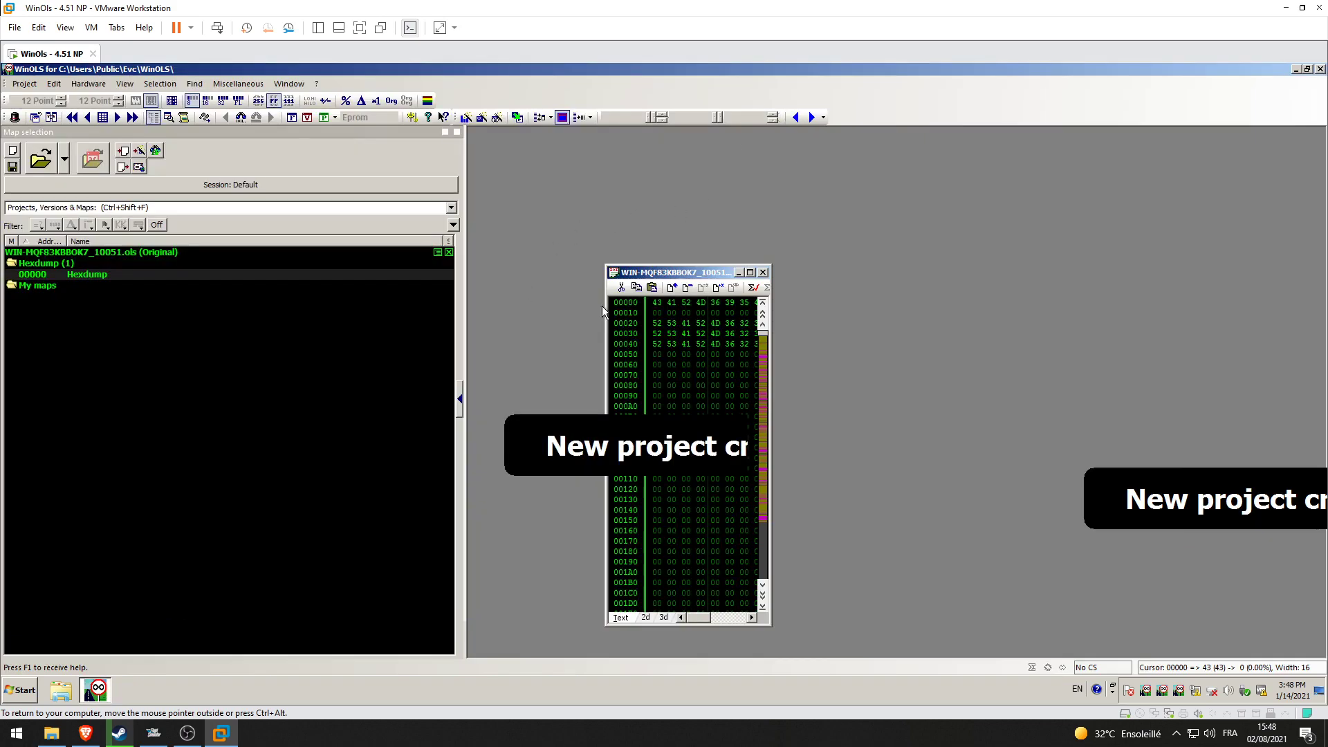
drag(607, 268, 498, 152)
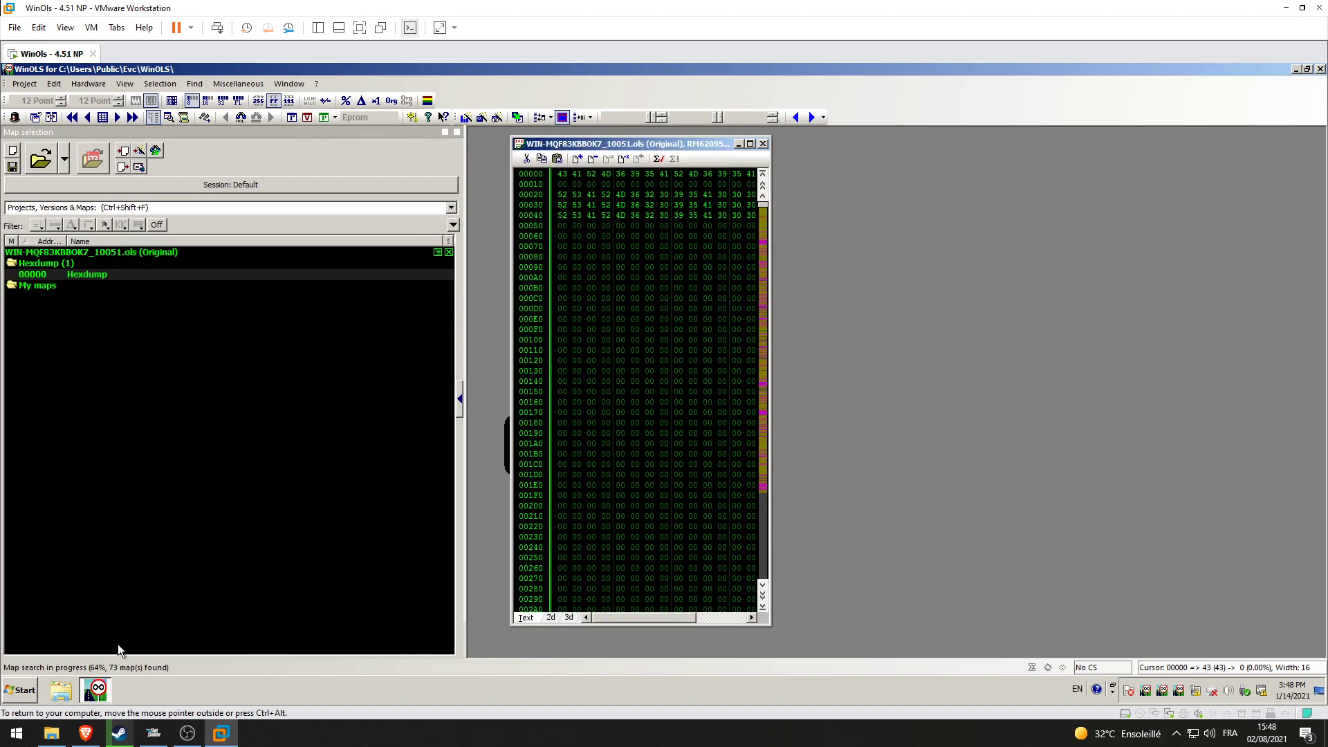
drag(770, 624, 1310, 655)
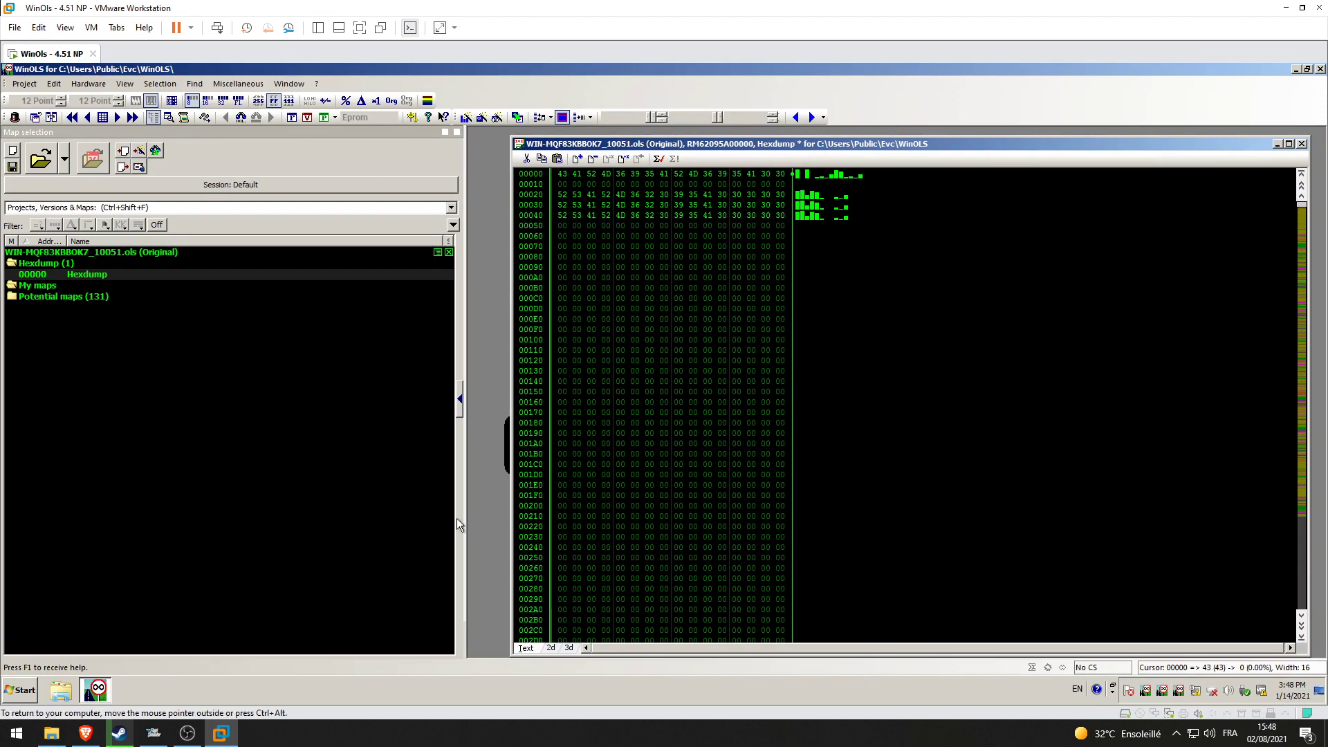
- Show the hexdump as a 2D graph in 16-bit values without row markers, and inspect the curves around address 0B200
click(562, 649)
click(549, 489)
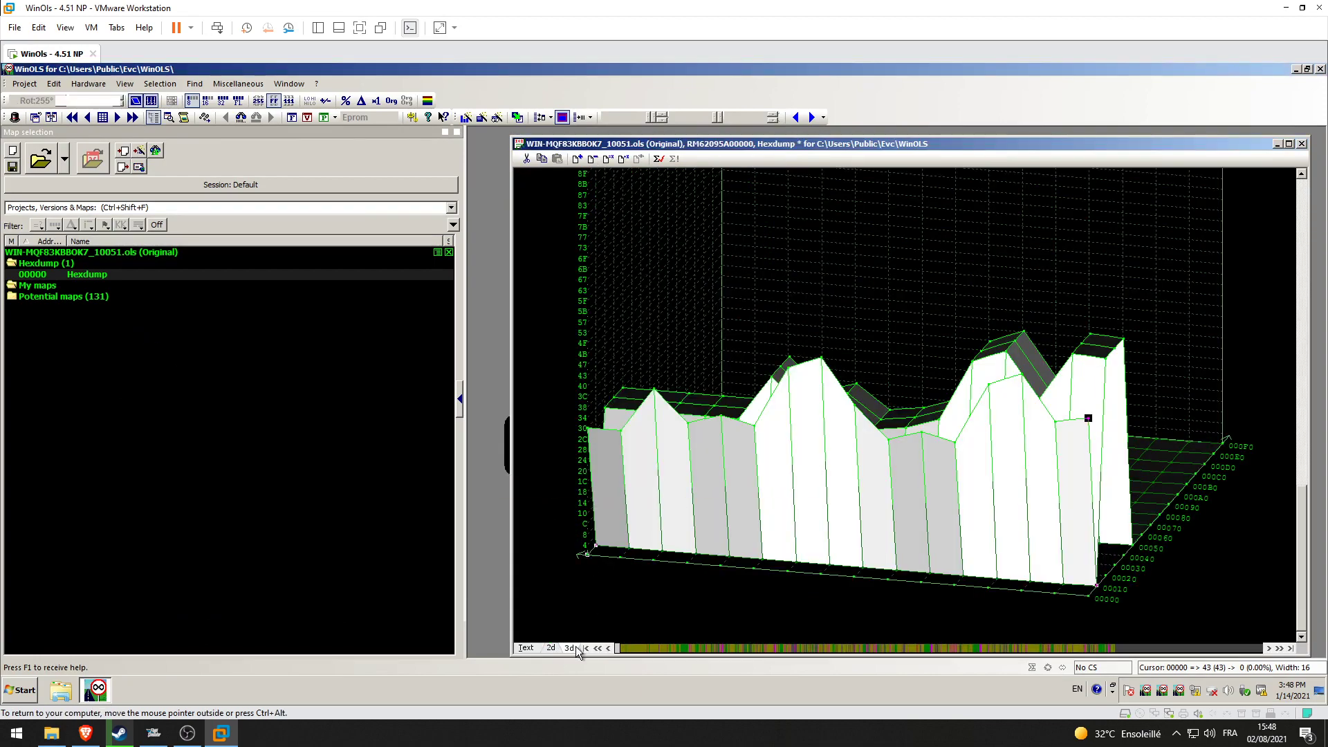
click(551, 648)
drag(620, 650, 673, 649)
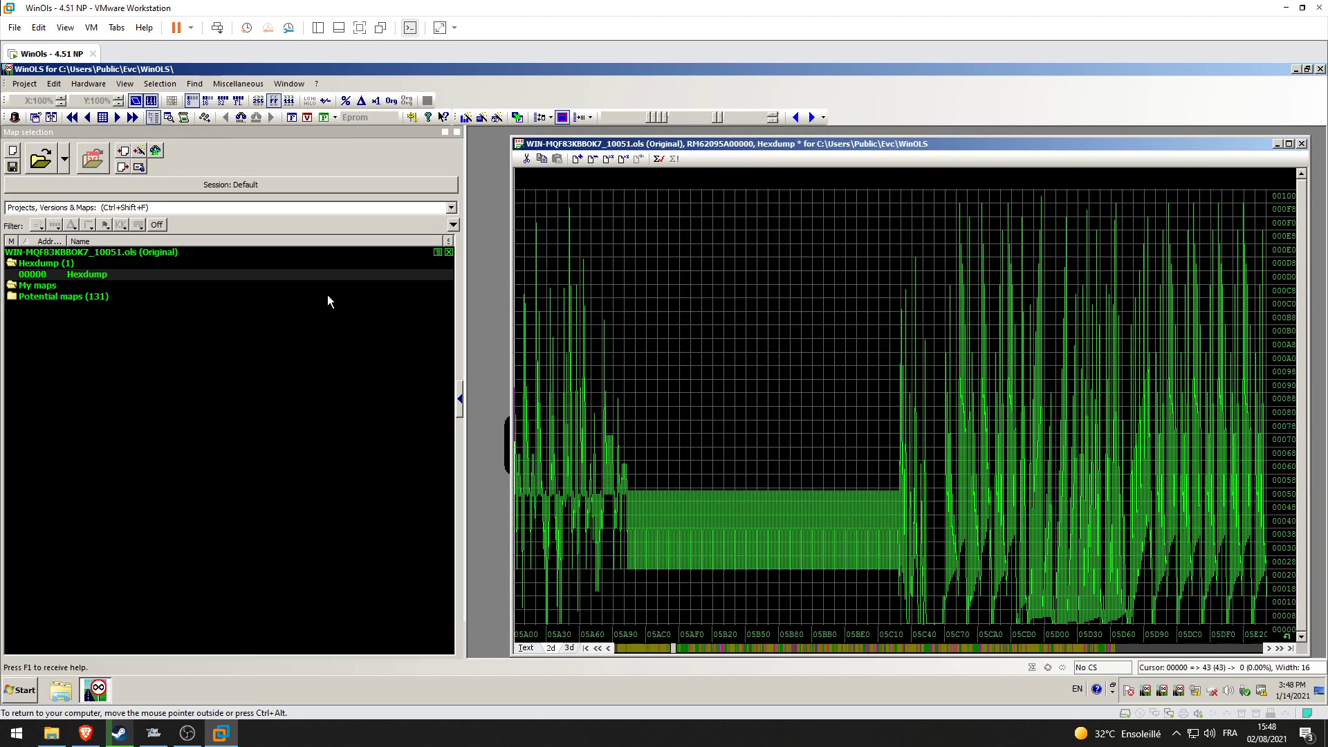
click(207, 102)
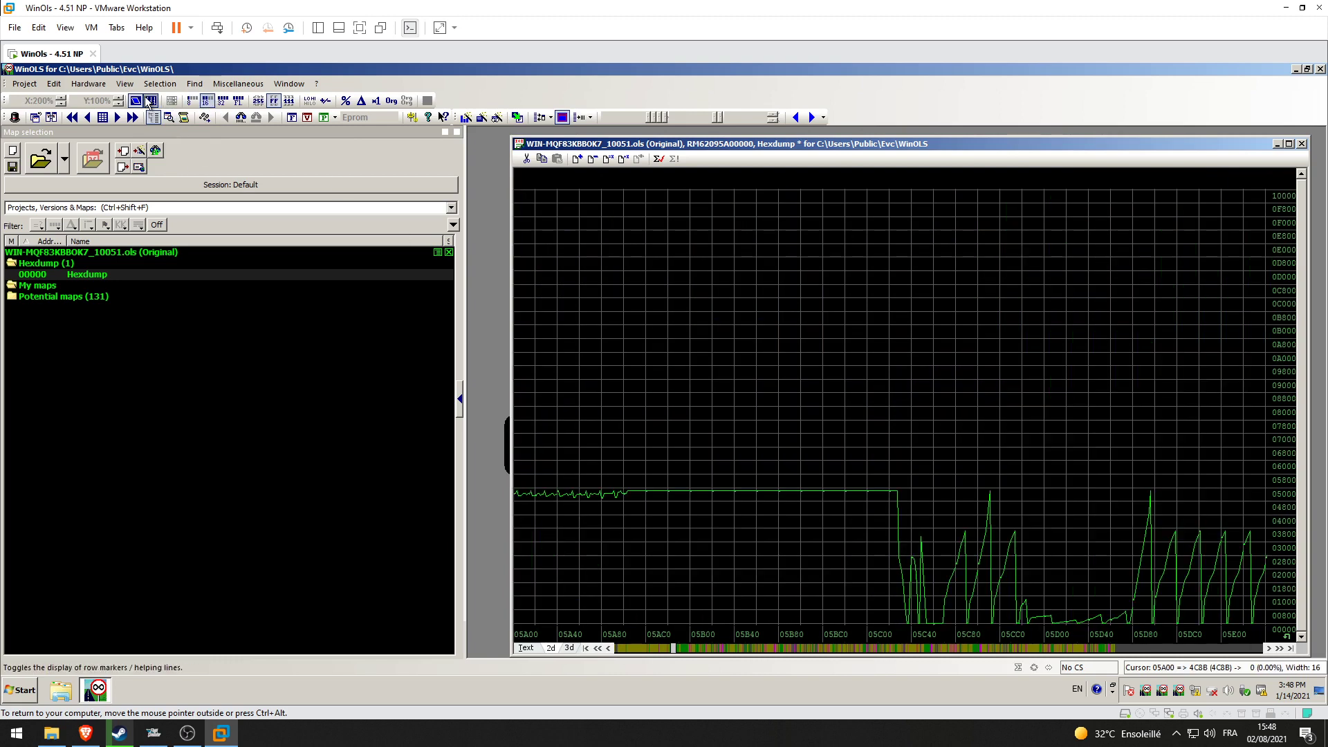
click(150, 102)
drag(675, 649, 728, 649)
scroll(682, 466, down, 1)
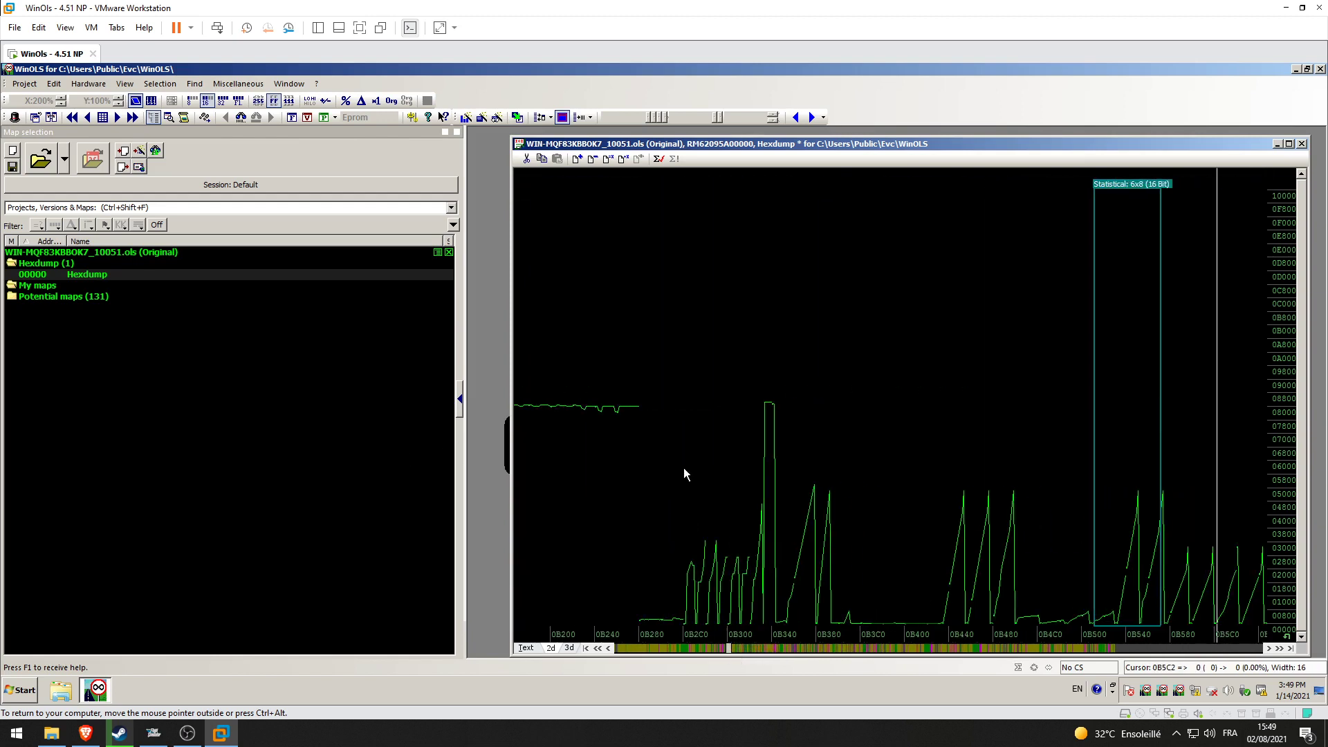
- Import the SID305 Megane 3 1.5dci 110hp .kp map pack from the desktop into the project with the default import options
double_click(159, 69)
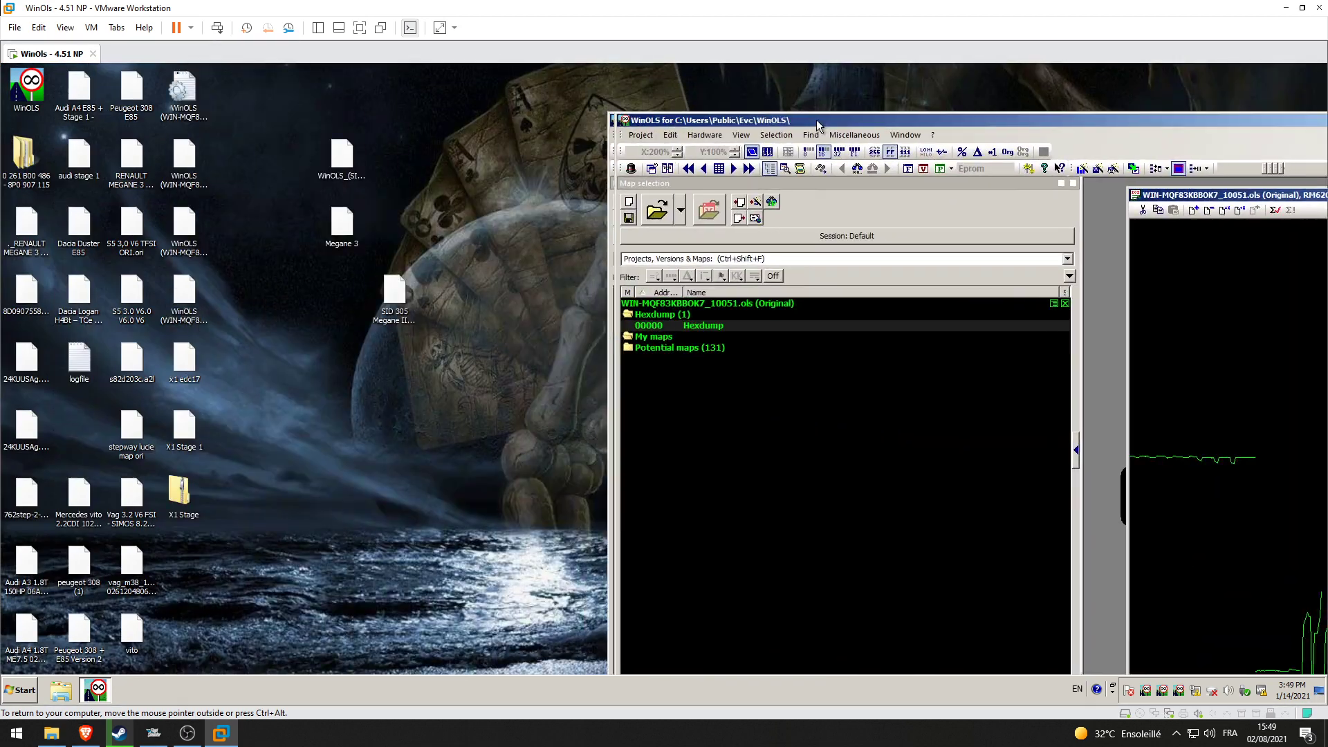
drag(816, 119, 699, 117)
click(326, 159)
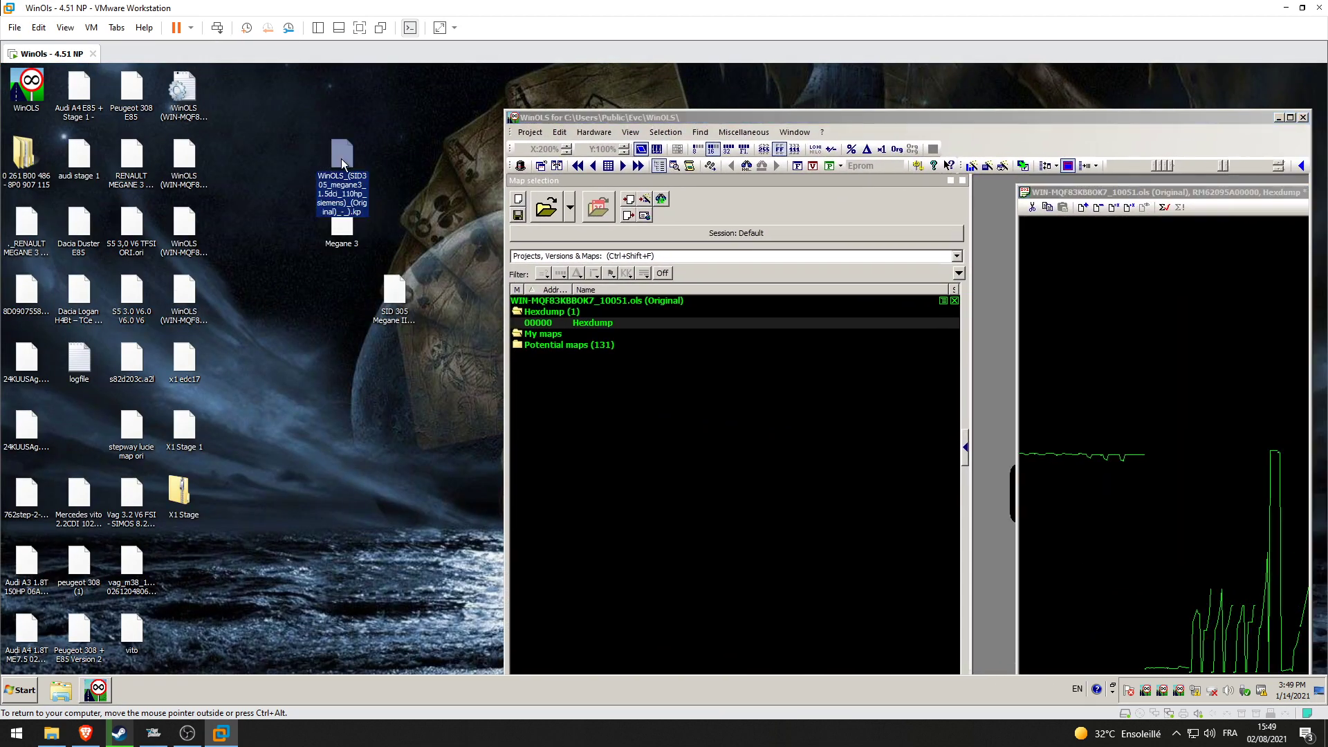
drag(357, 163, 1161, 373)
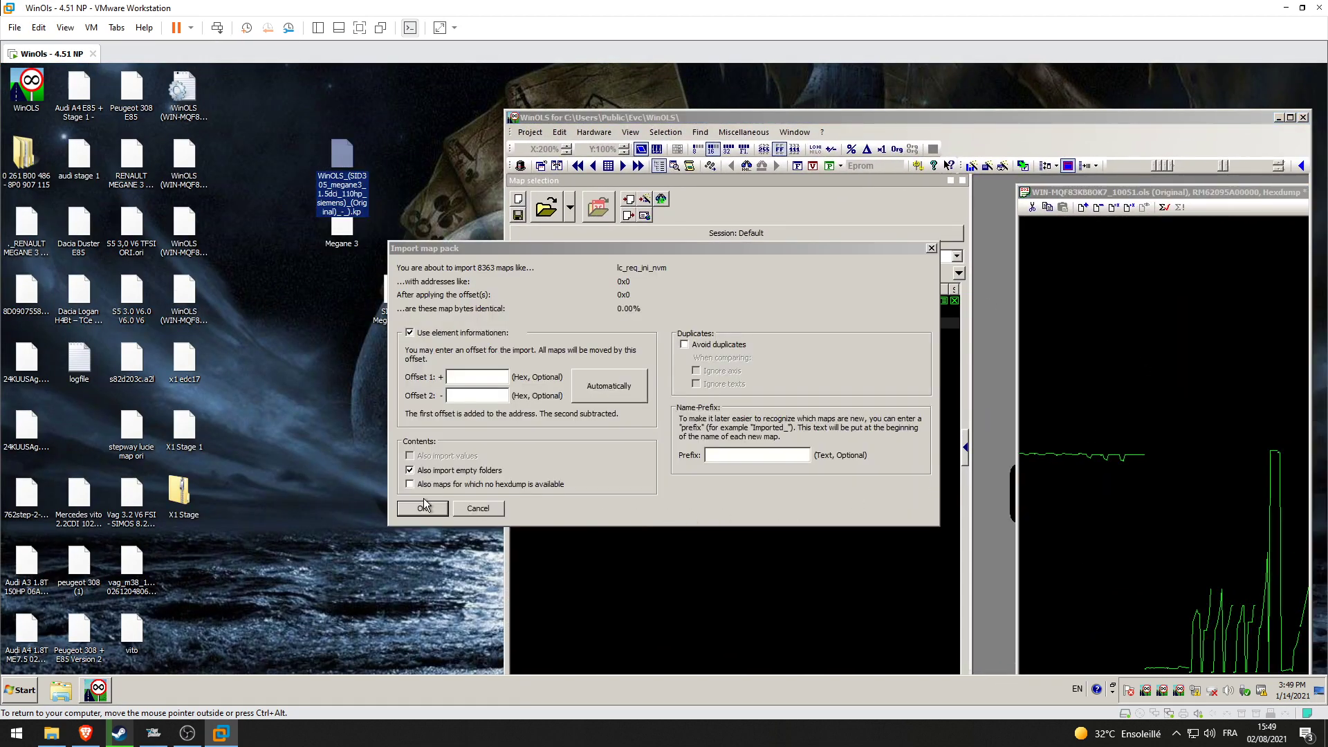
click(422, 507)
double_click(717, 117)
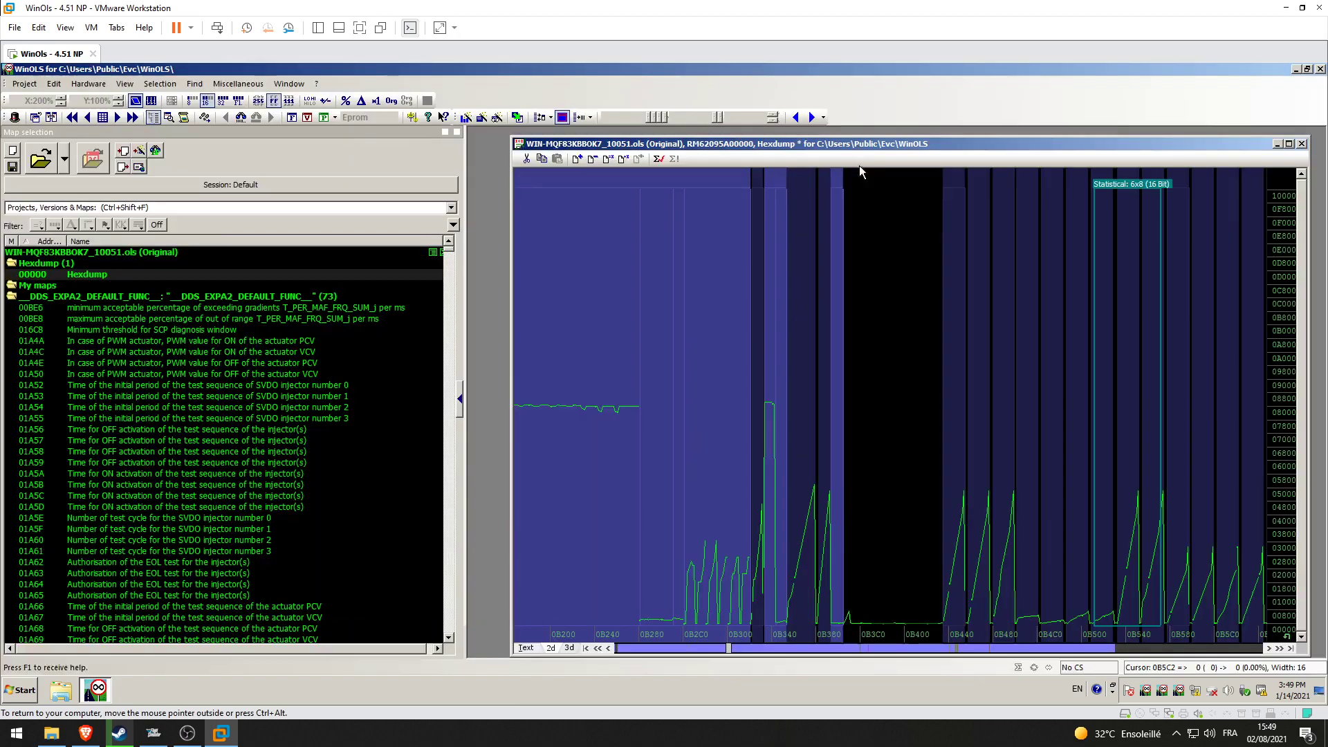
- Look through the imported named maps, from the boost control folders to the EGR cut-off ones
scroll(333, 375, down, 19)
scroll(338, 396, down, 15)
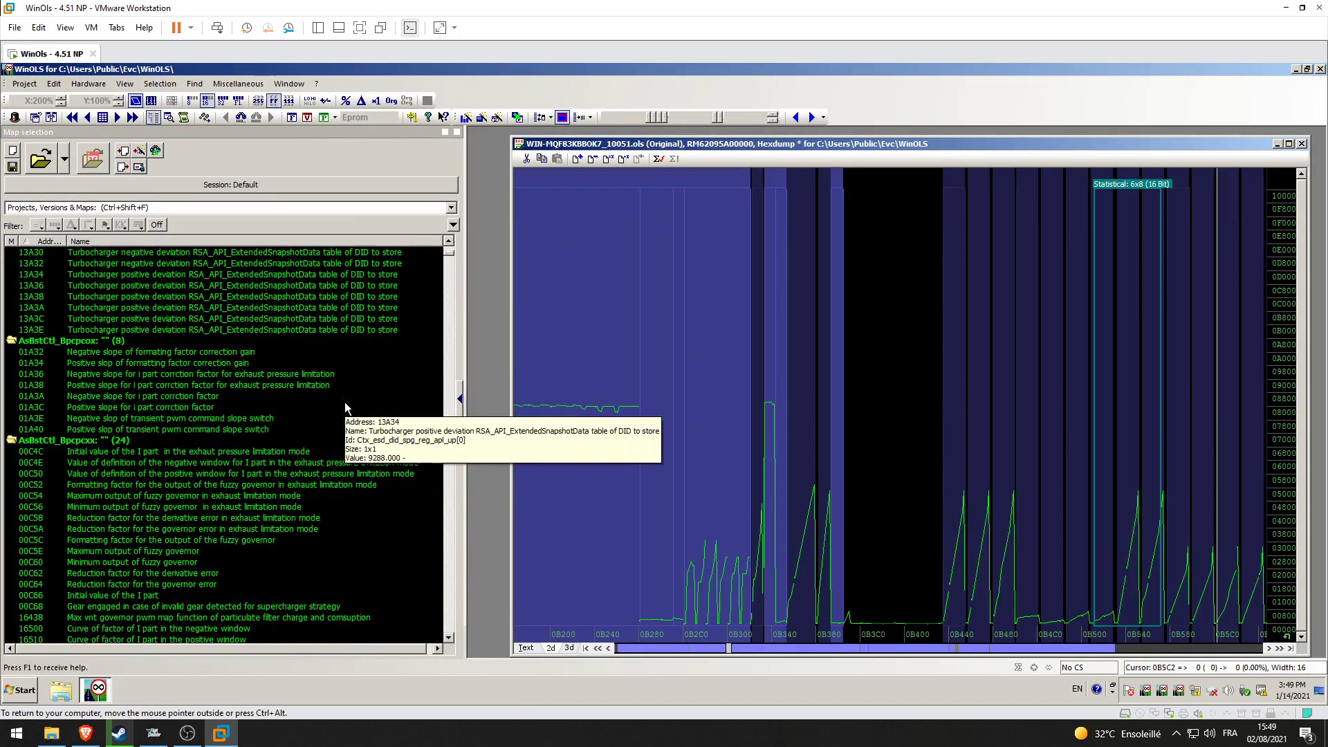
scroll(350, 409, down, 15)
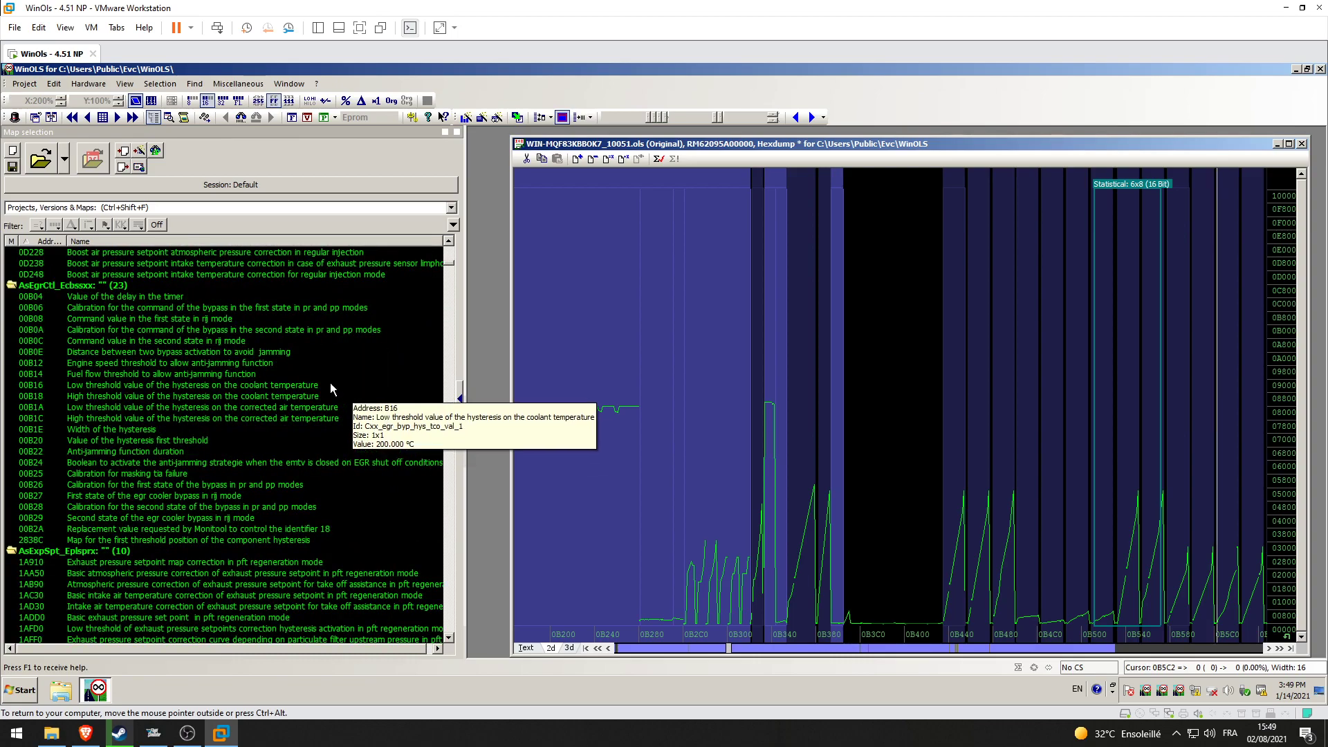
scroll(330, 384, down, 12)
scroll(247, 377, down, 15)
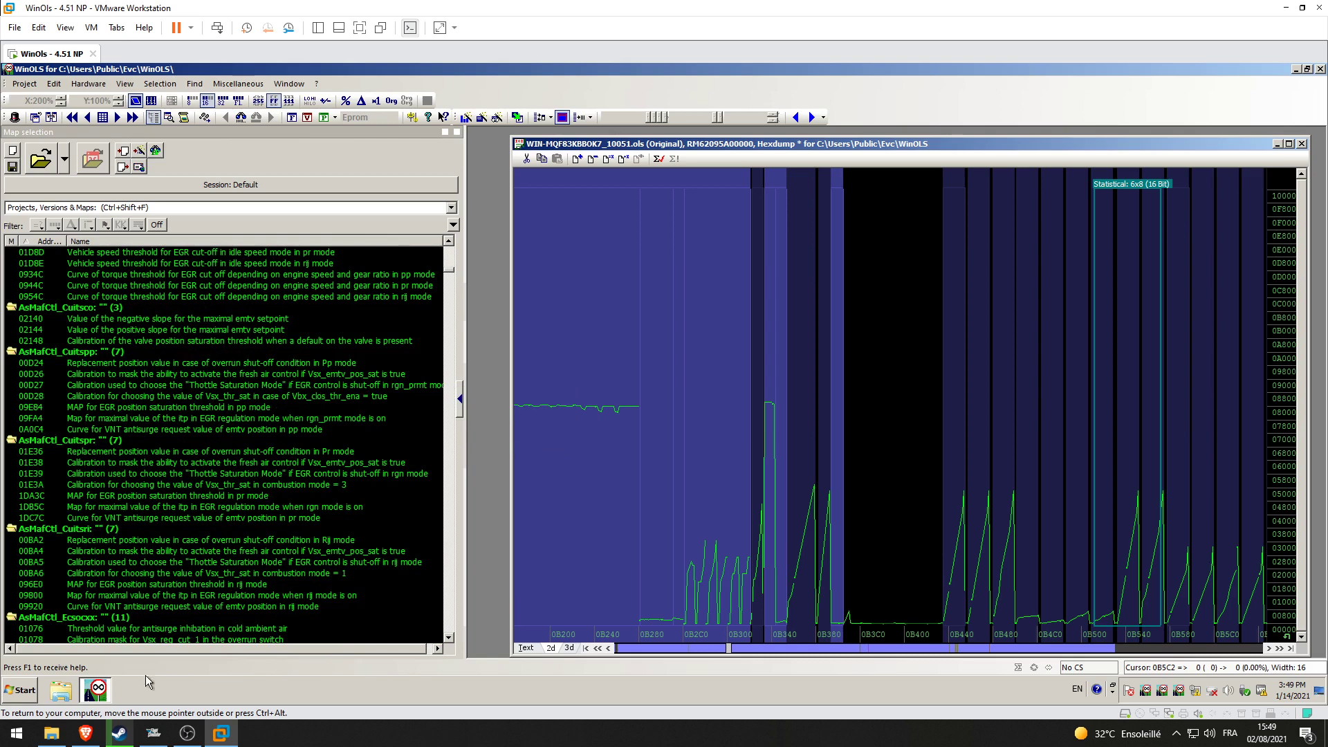
scroll(209, 541, down, 5)
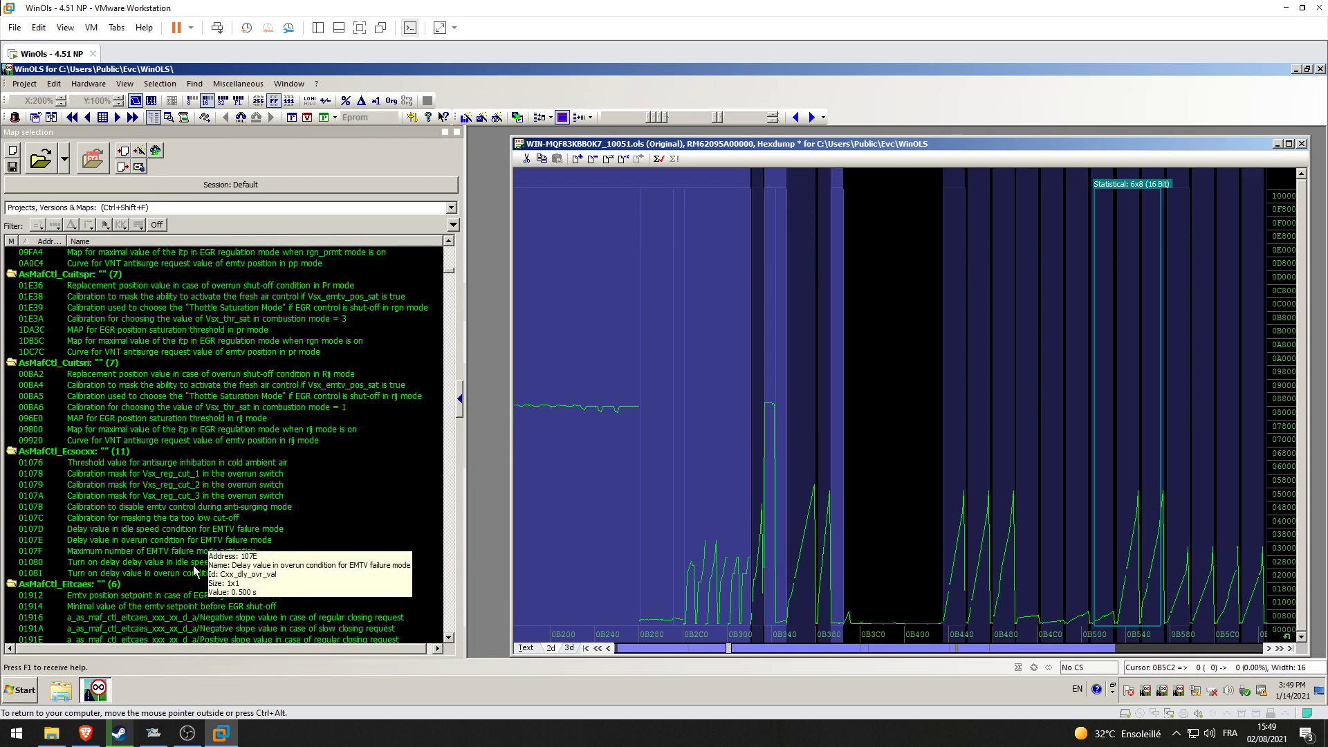
- Switch to the Brave browser to view the dacodac-performance eBay listings for 800 GB damos, and return to WinOLS
click(97, 735)
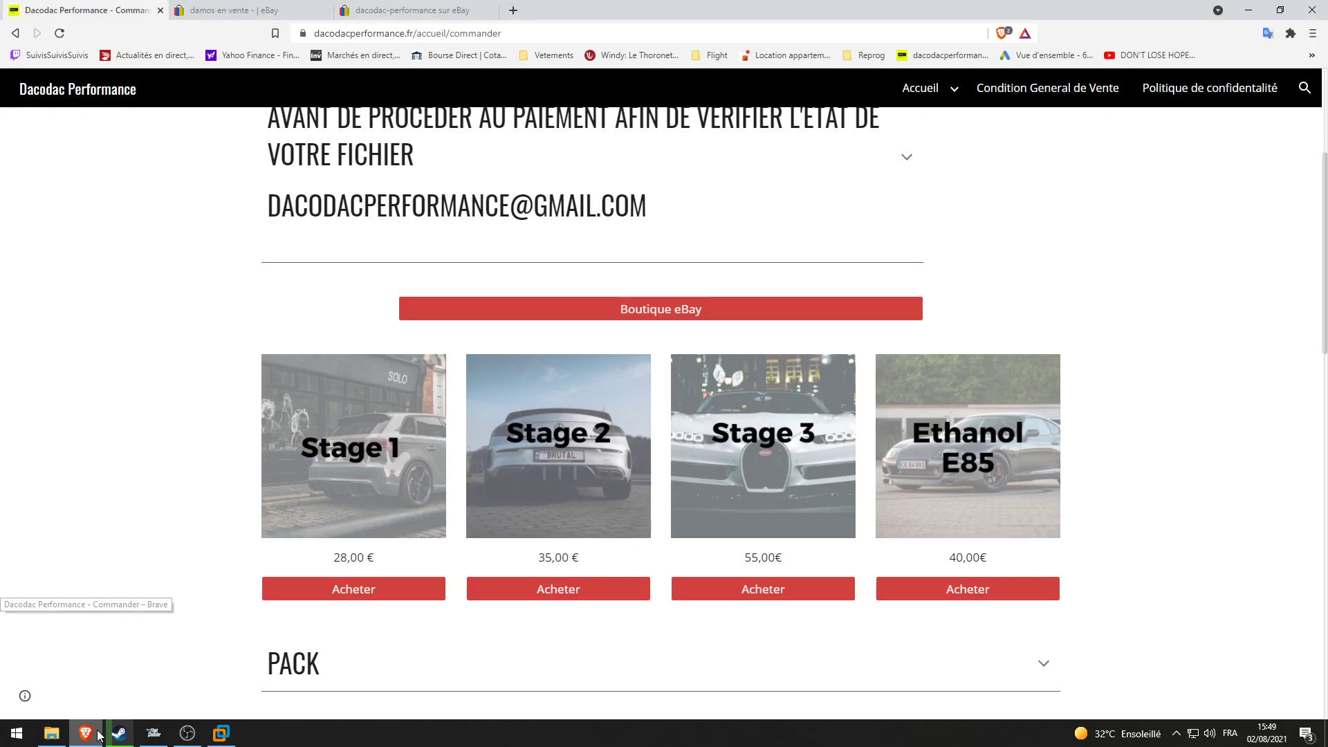
click(266, 10)
click(394, 7)
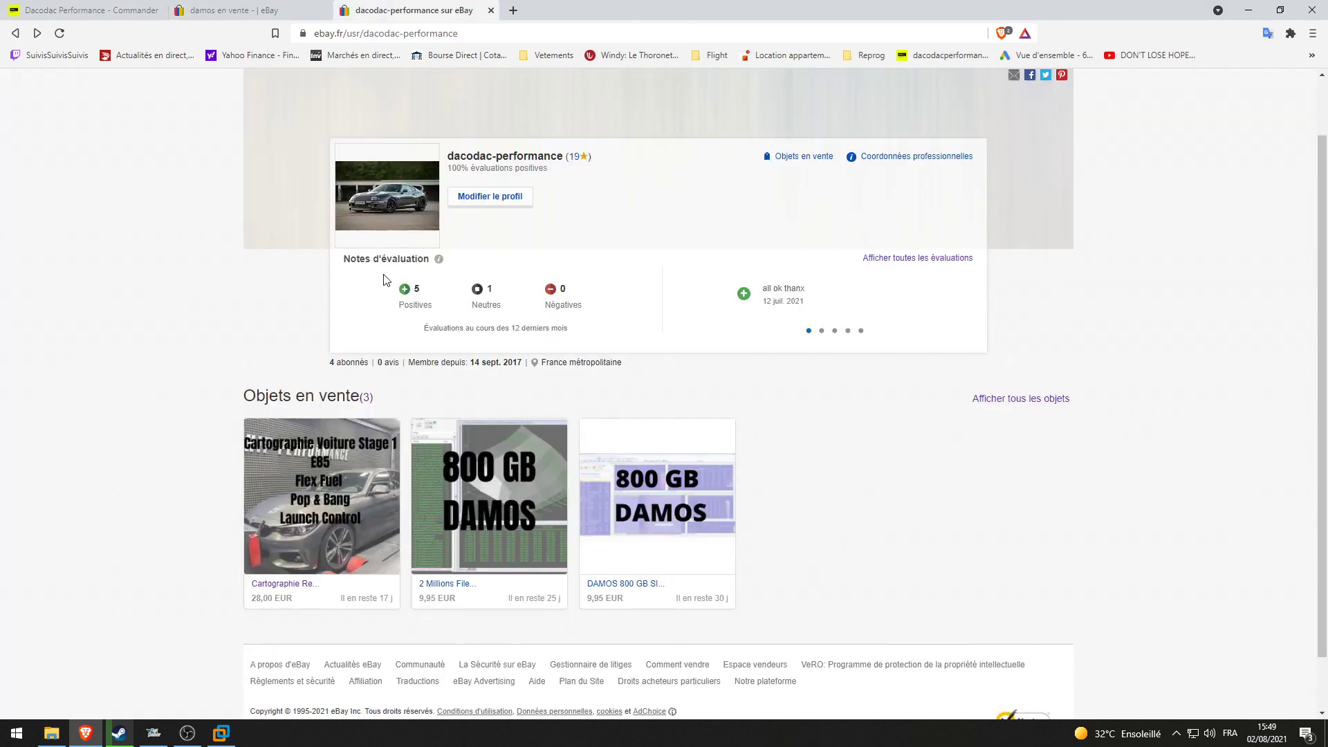
scroll(388, 281, down, 2)
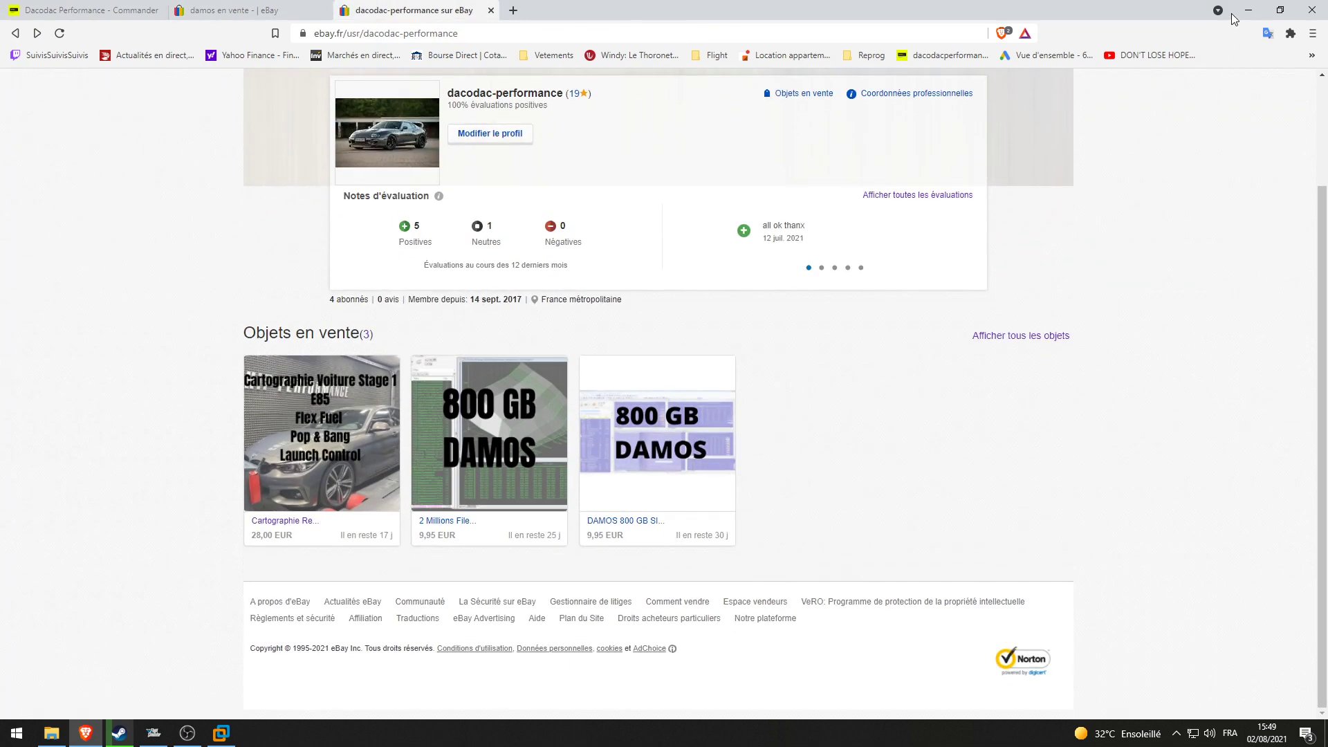
click(1249, 11)
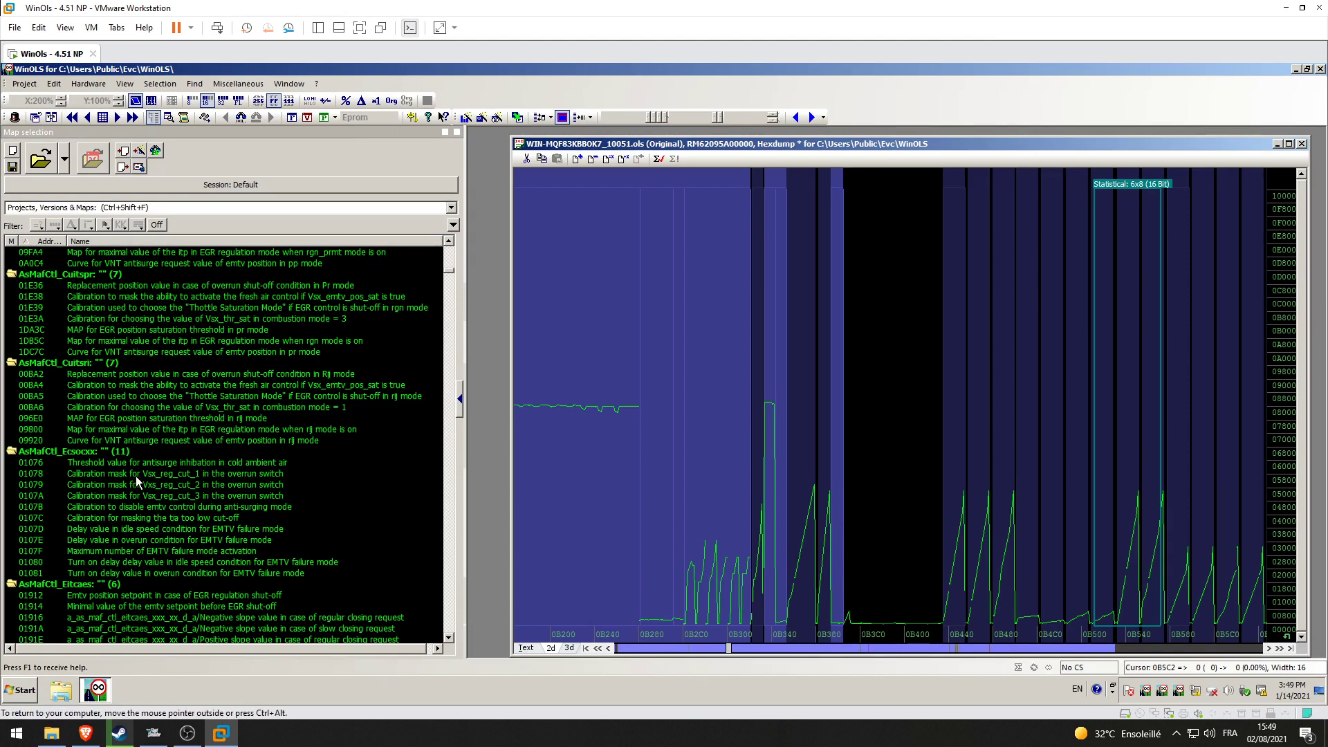
- Look through the AsMafCtl maps for EGR regulation, saturation and shut-off in the imported list
scroll(140, 481, down, 5)
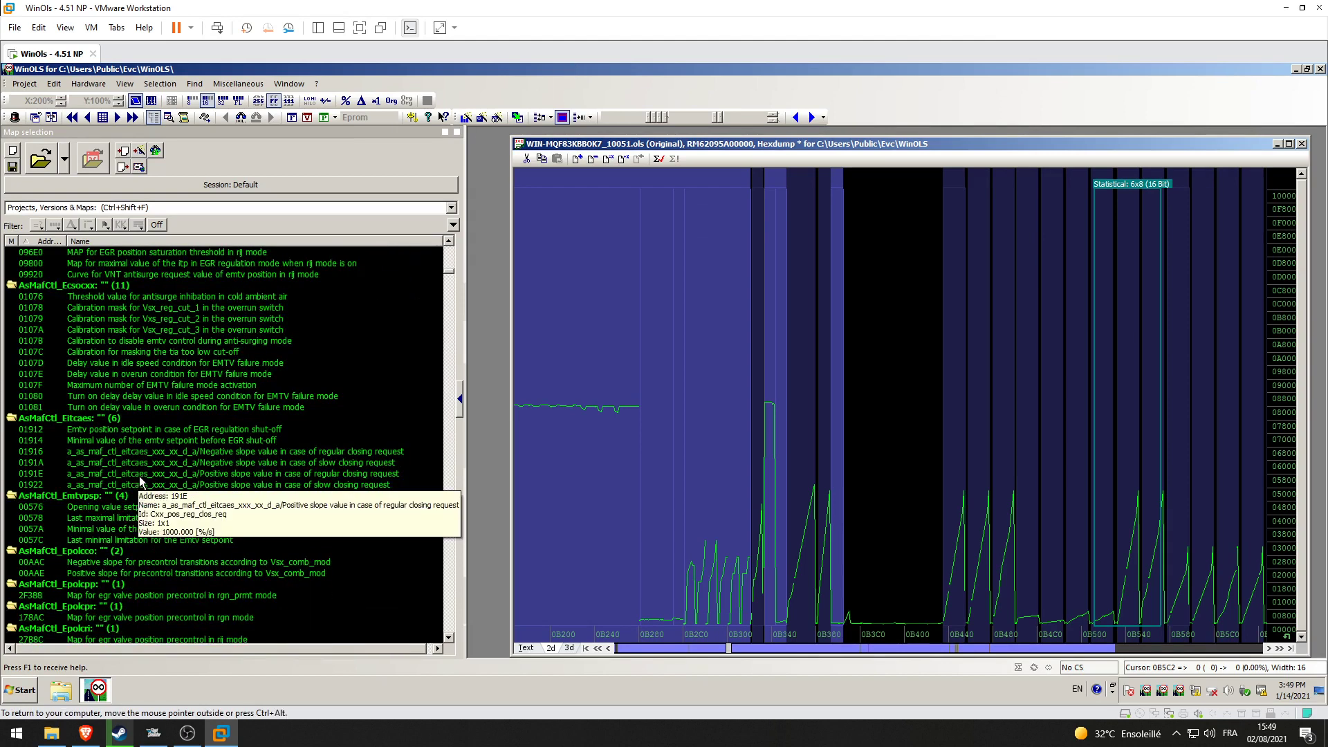
scroll(140, 481, up, 6)
scroll(141, 484, up, 3)
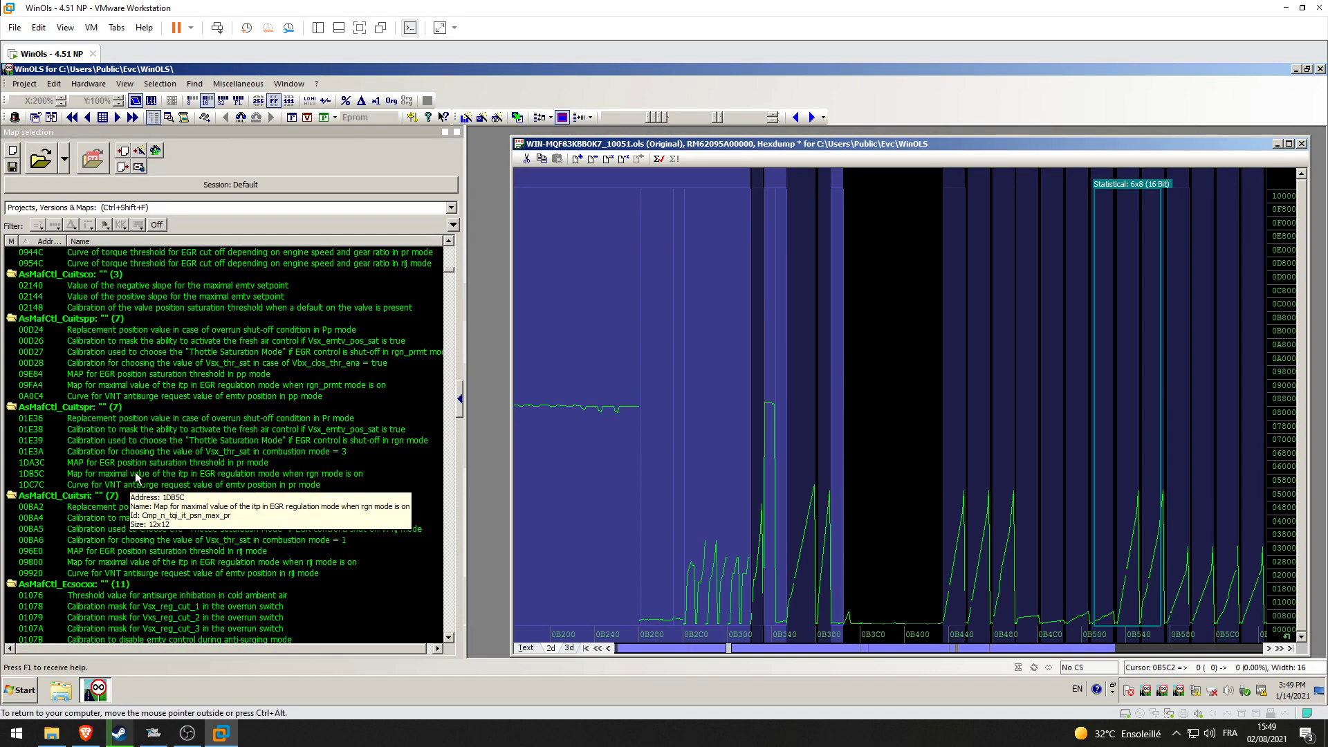
scroll(181, 452, up, 4)
scroll(169, 433, up, 8)
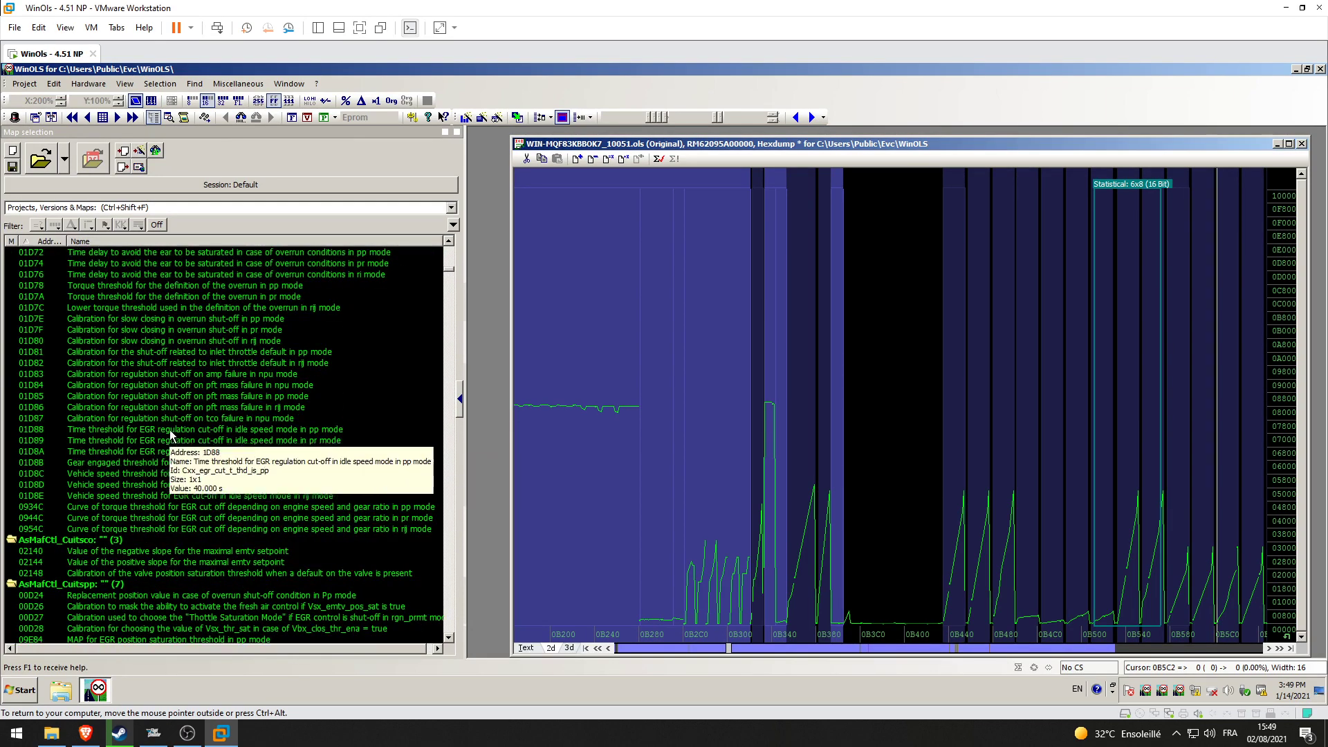
- Close the new Megane 3 project without saving and exit WinOLS
click(1307, 145)
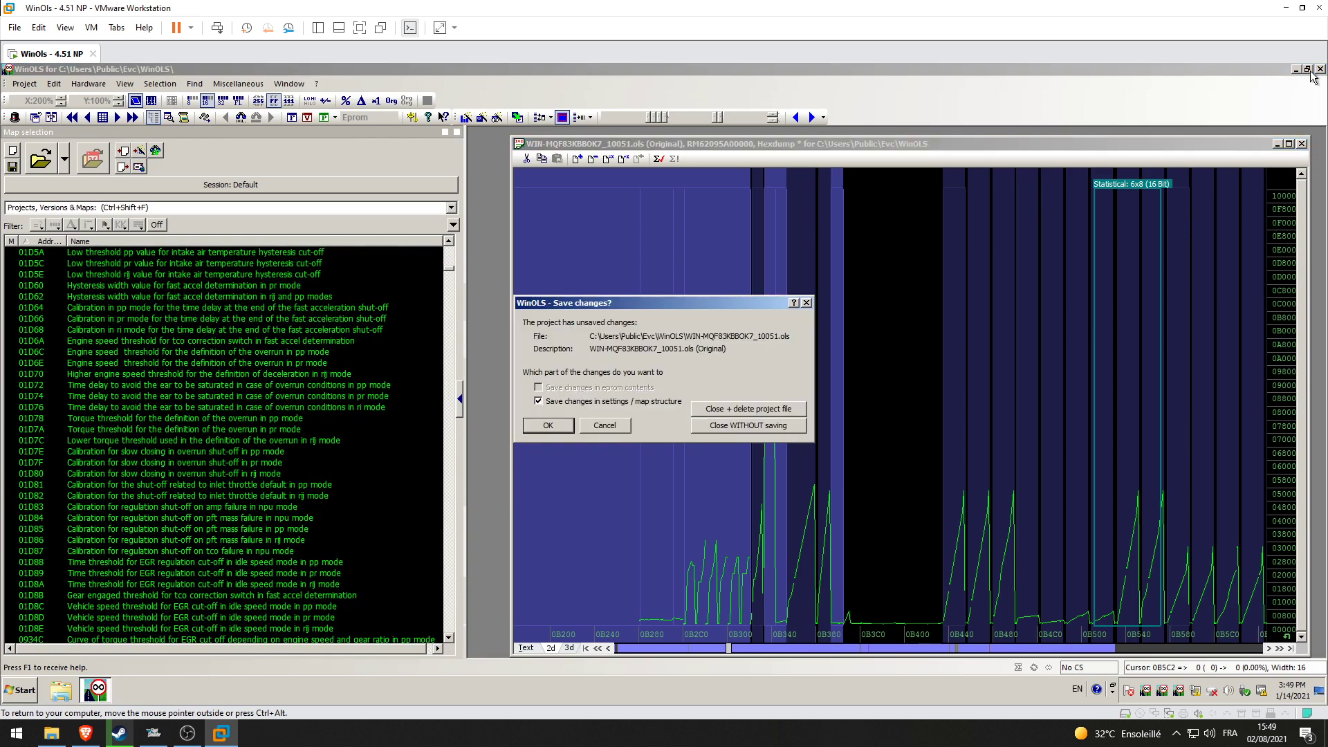
click(741, 424)
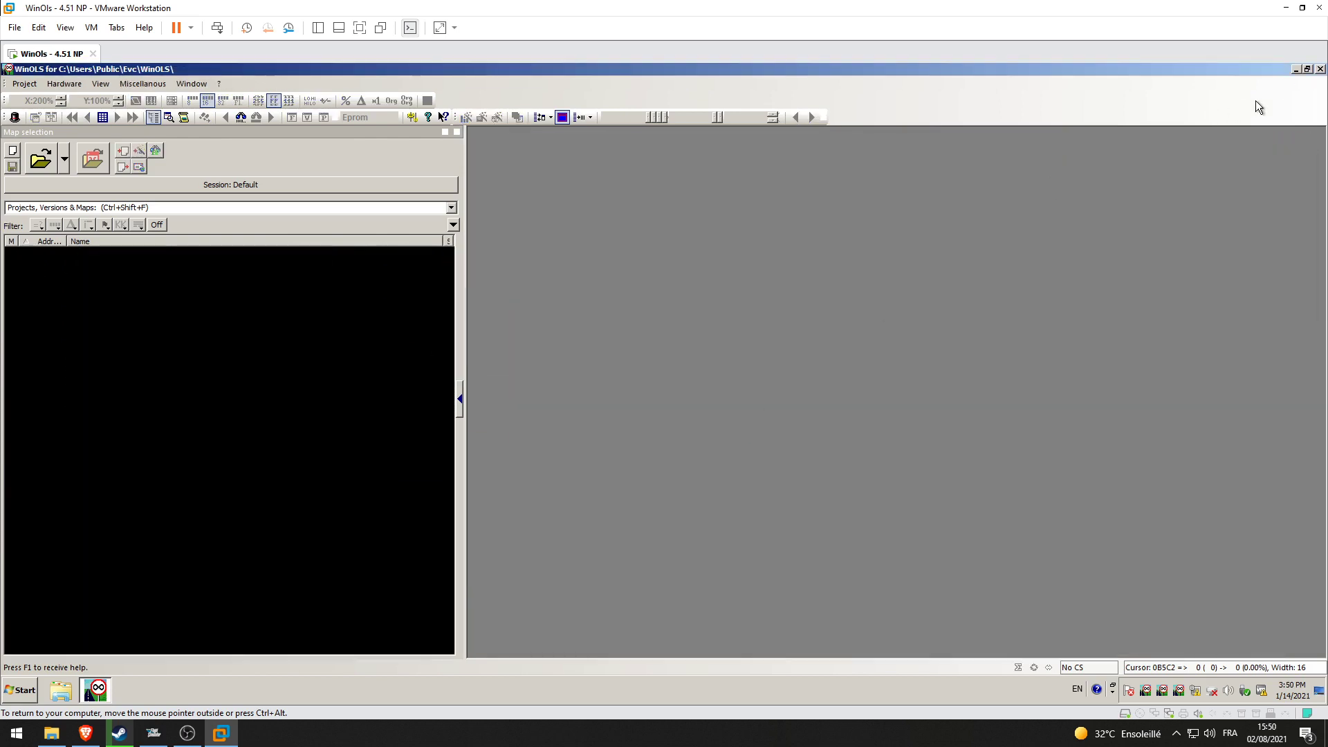
click(1320, 69)
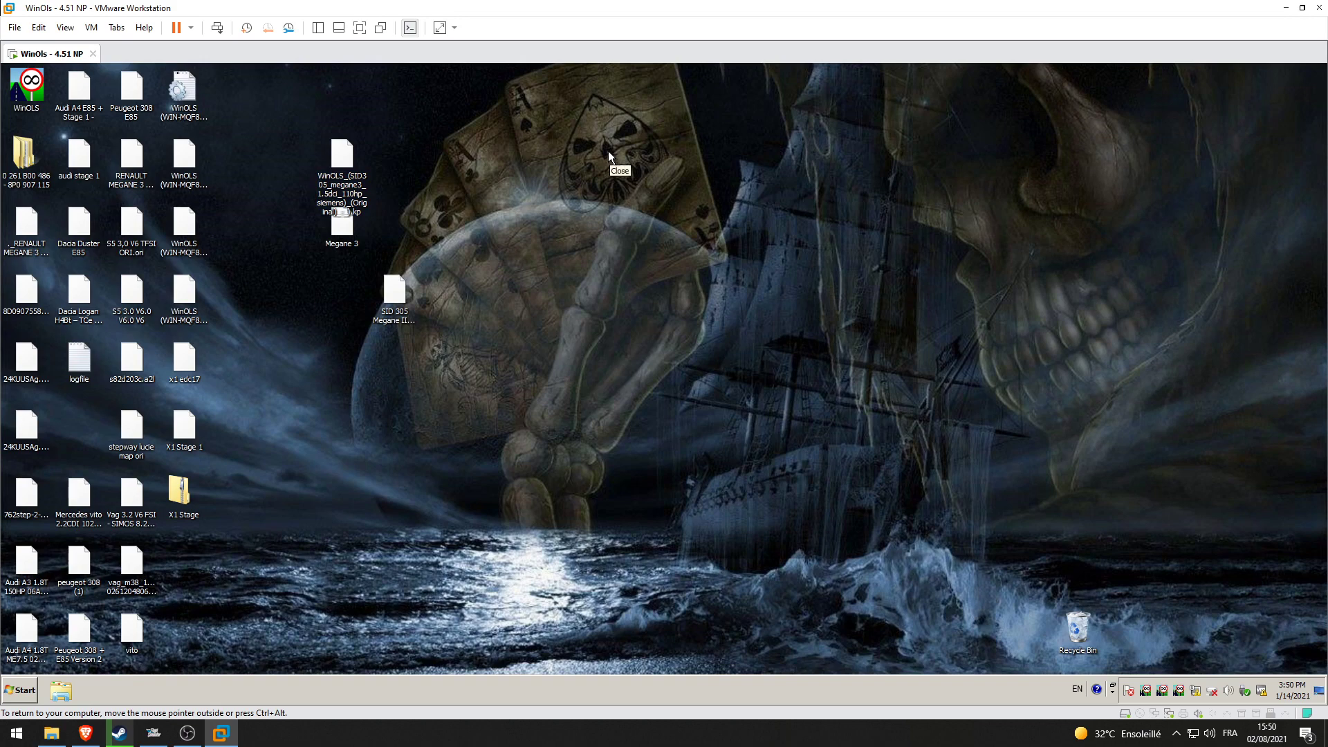
click(187, 733)
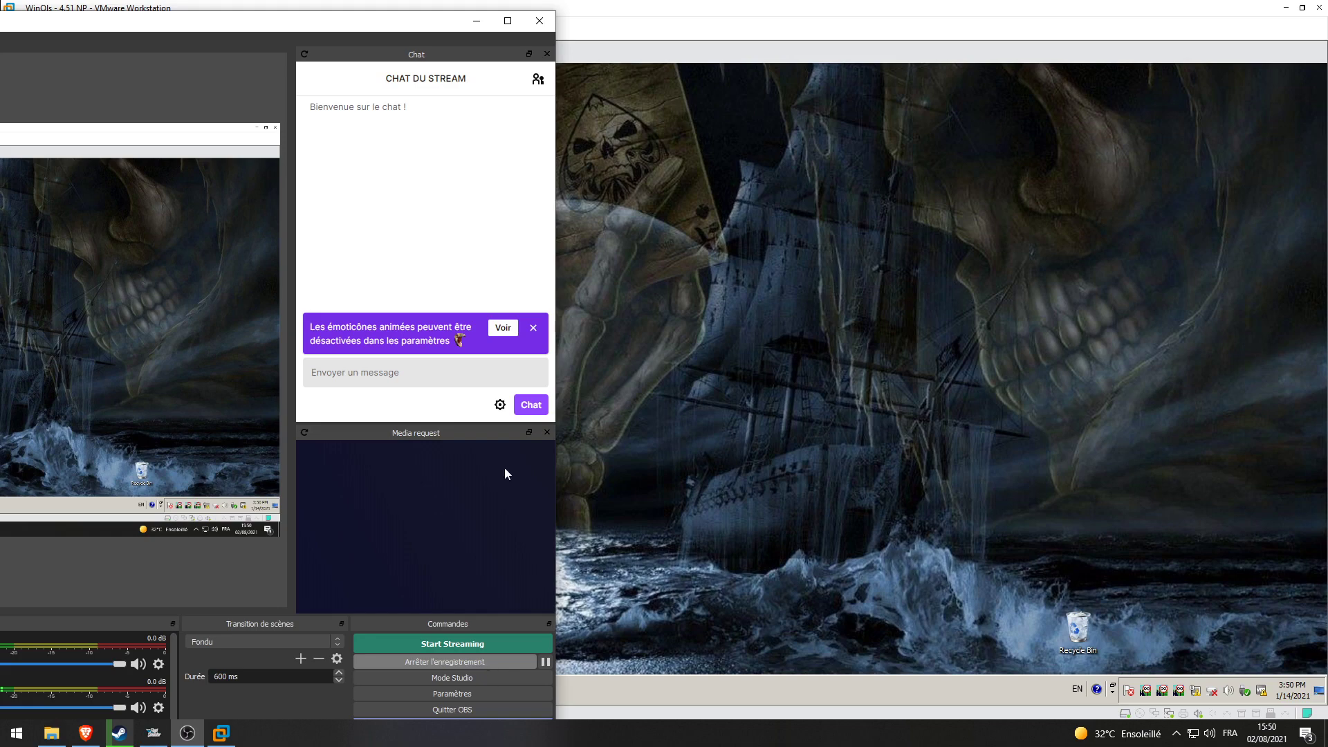
drag(294, 24, 523, 29)
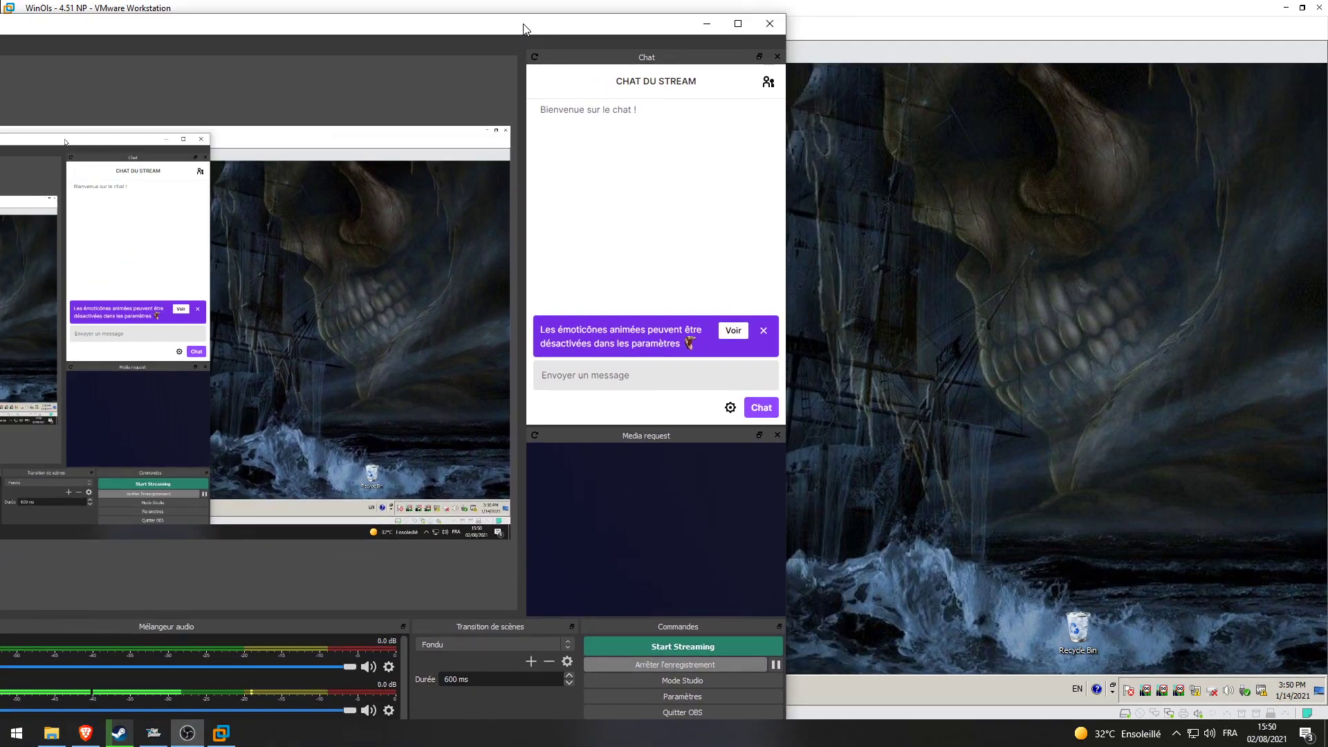